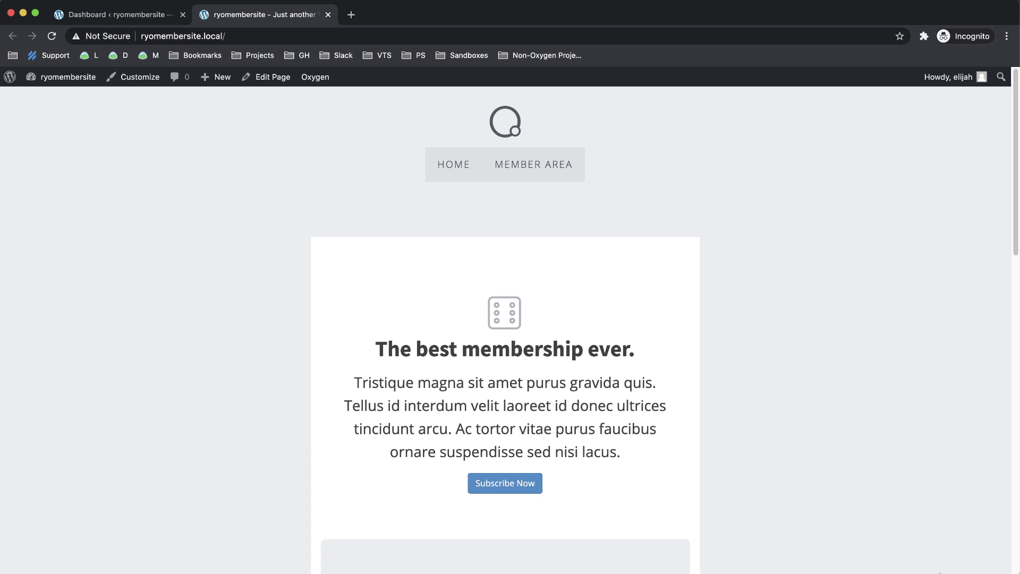
- Browse the Member Area and home pages, then go to admin's Installed Plugins list
scroll(1014, 239, down, 1)
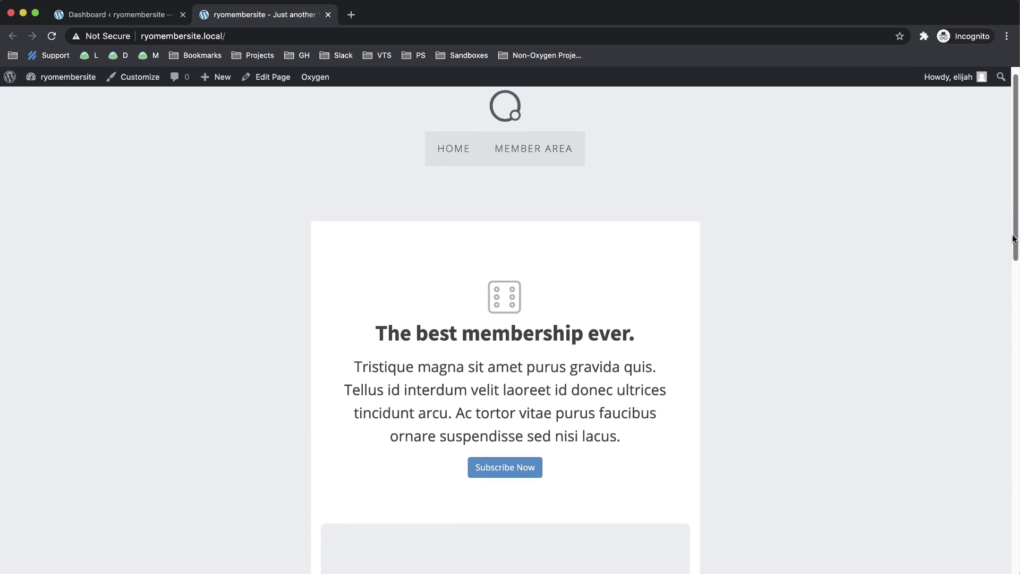
mouse_move(1014, 239)
mouse_down()
mouse_move(1014, 432)
mouse_move(1014, 233)
mouse_up()
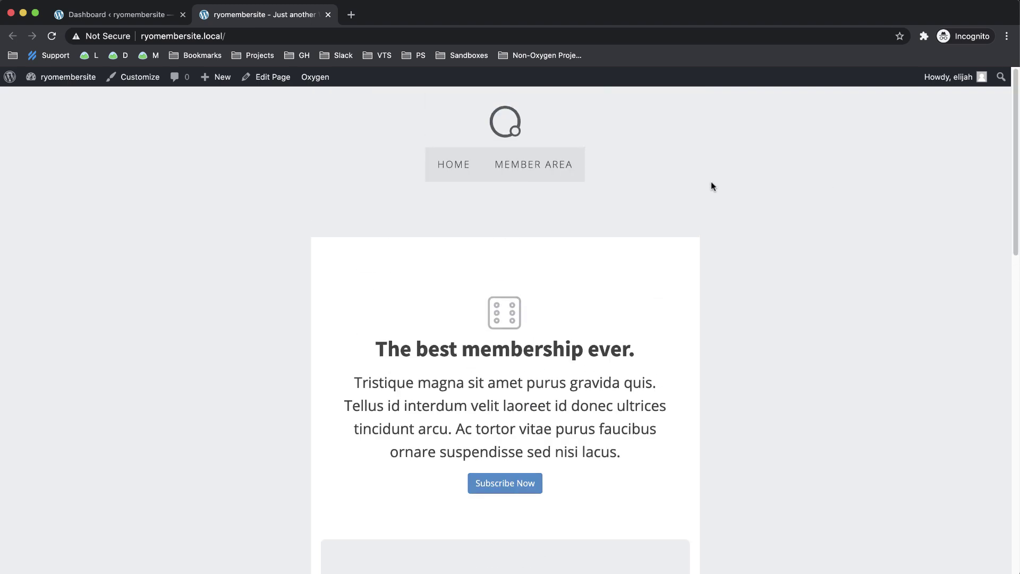
click(563, 170)
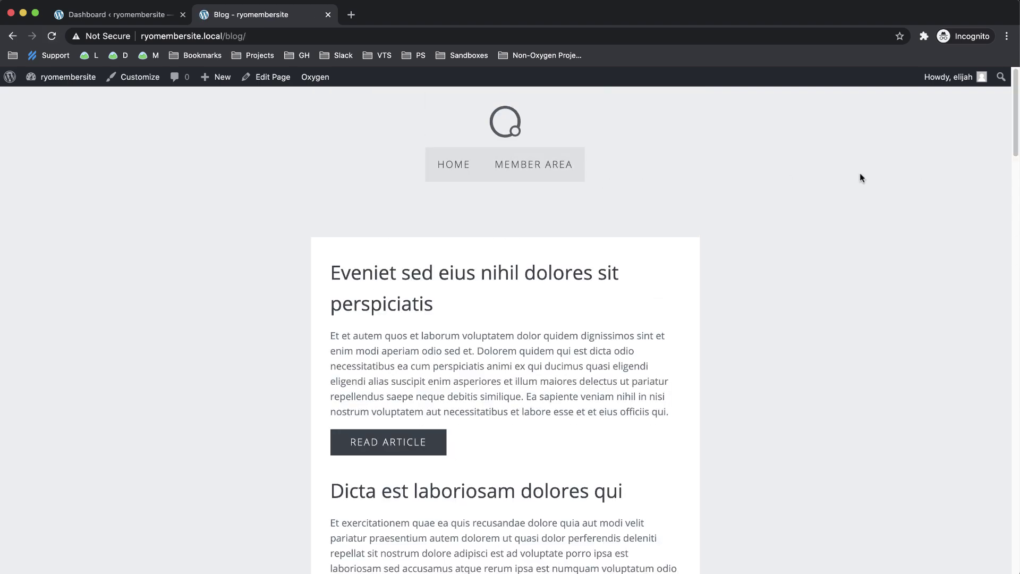
mouse_move(1015, 126)
mouse_down()
mouse_move(1015, 245)
mouse_move(1015, 124)
mouse_up()
click(457, 166)
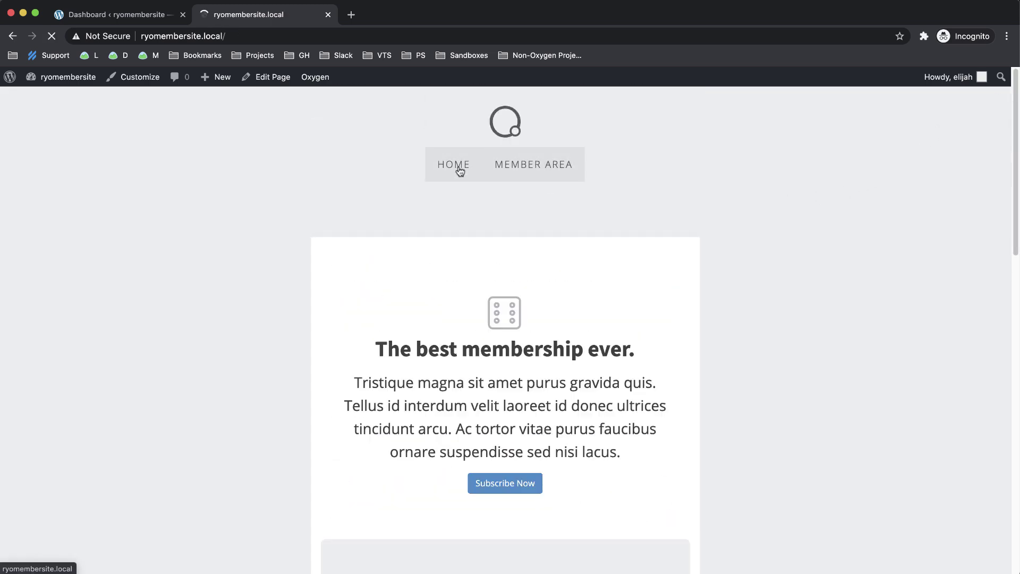
click(146, 20)
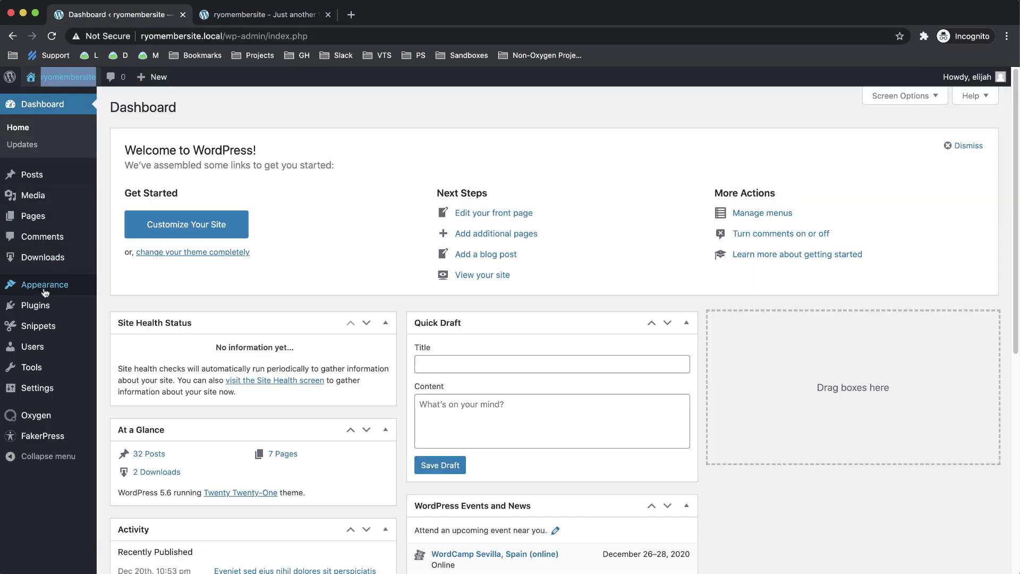
click(35, 307)
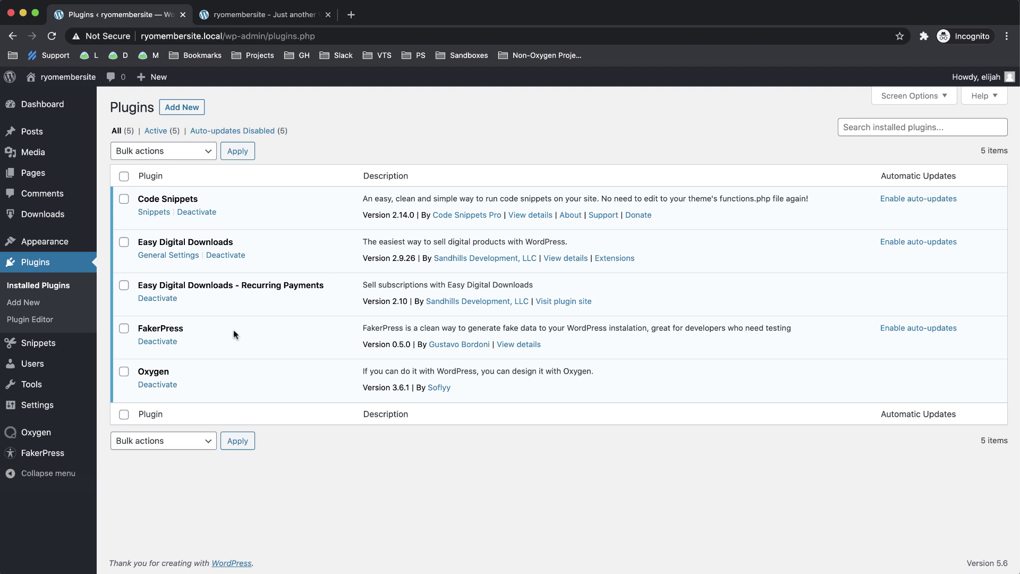
- Open the DR snippet from the Code Snippets list for editing
click(60, 344)
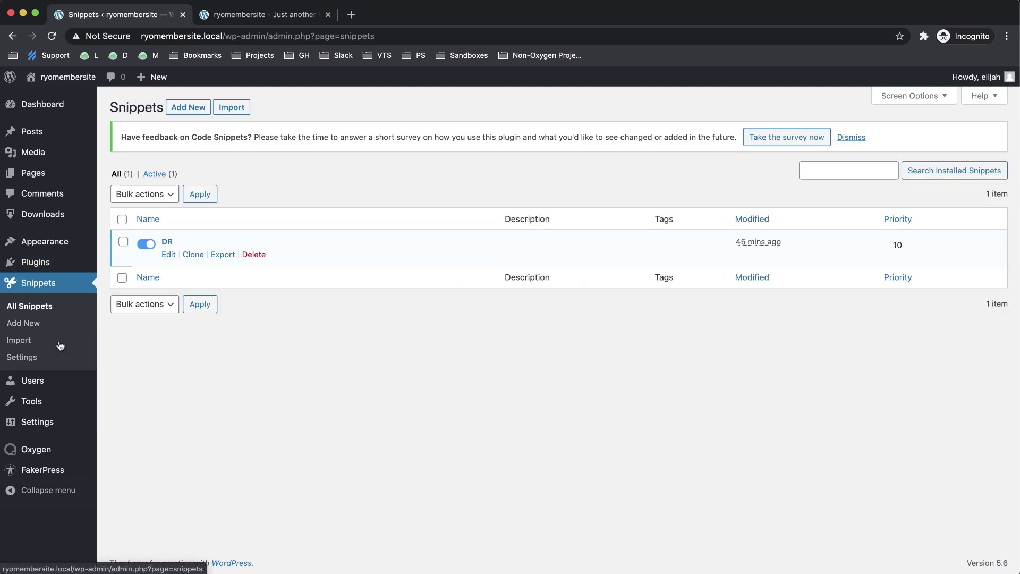
click(168, 244)
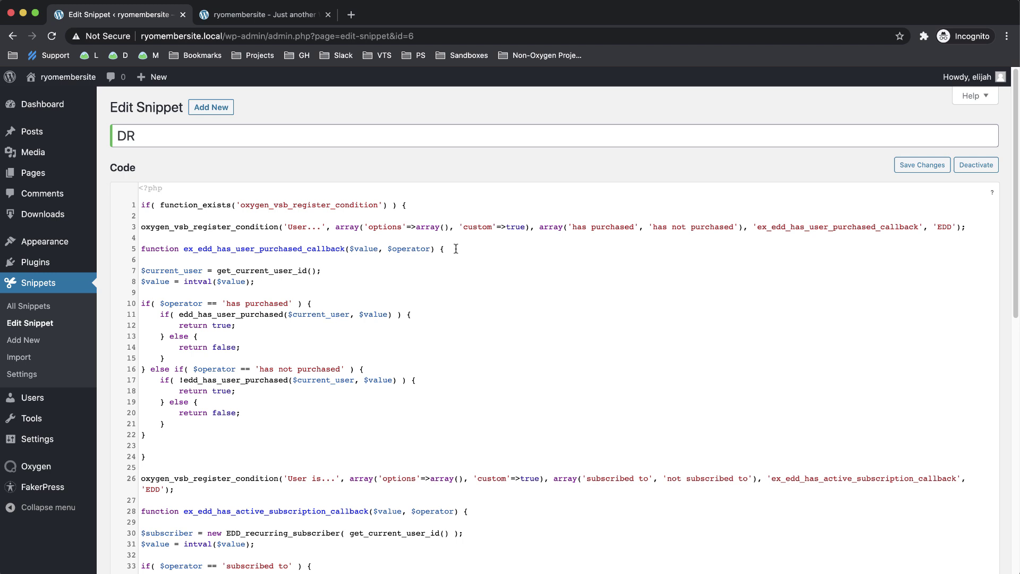
right_click(46, 211)
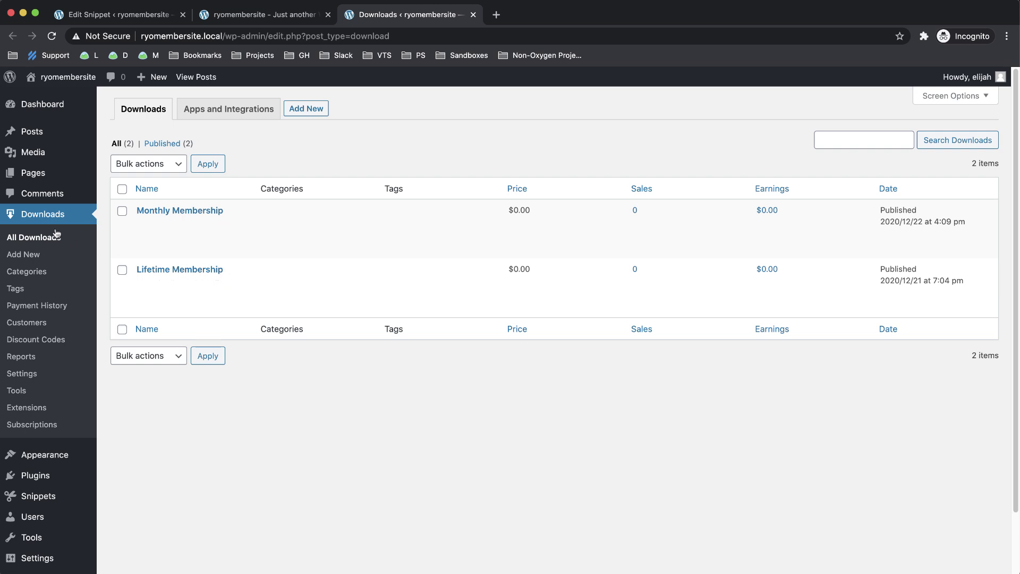
click(473, 14)
click(154, 15)
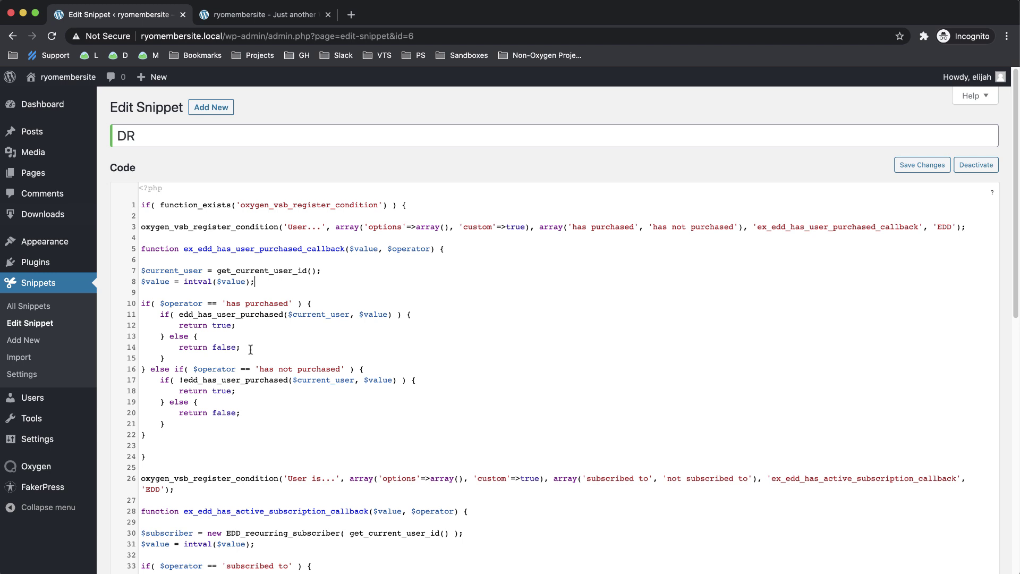
scroll(401, 333, down, 2)
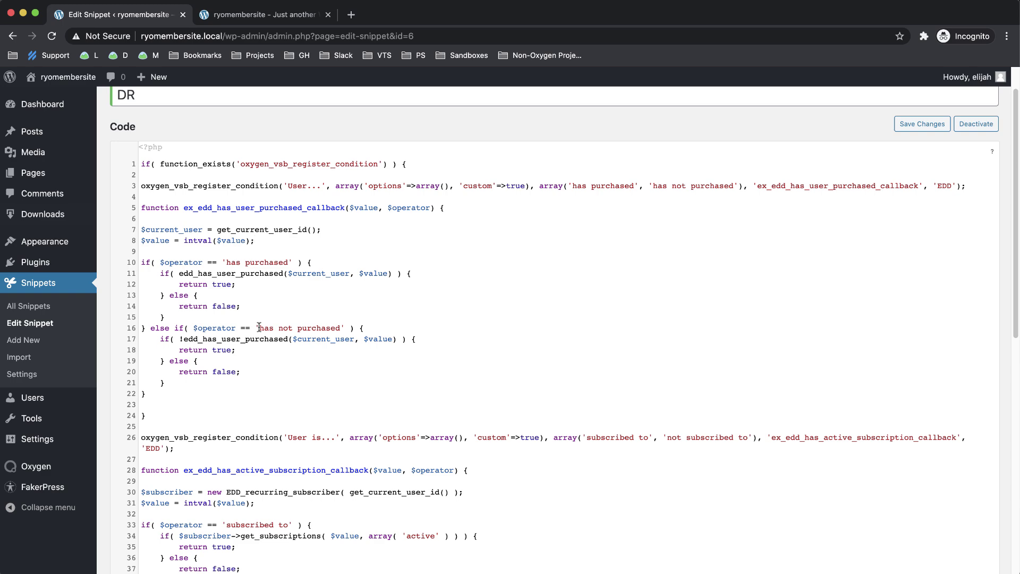
scroll(259, 327, down, 2)
scroll(259, 327, down, 2)
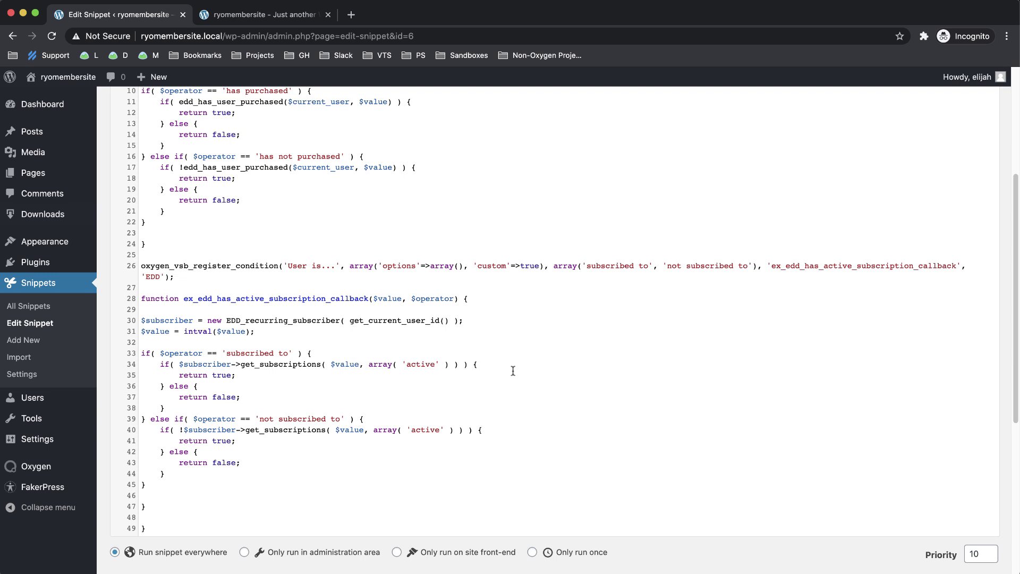
- Visit the Member Area blog page on the site and bring up its Edit Archive Template link
click(299, 15)
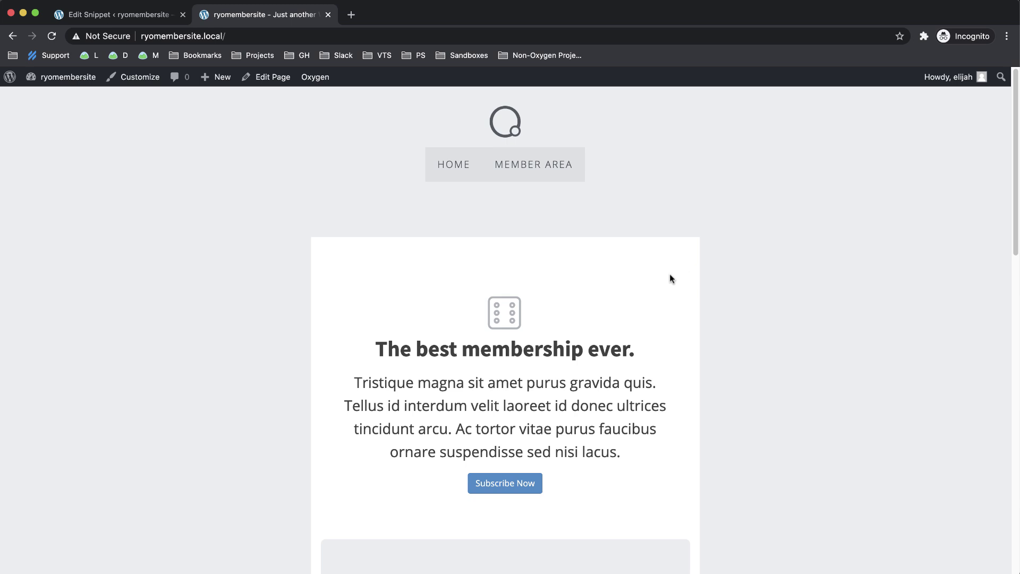
click(539, 166)
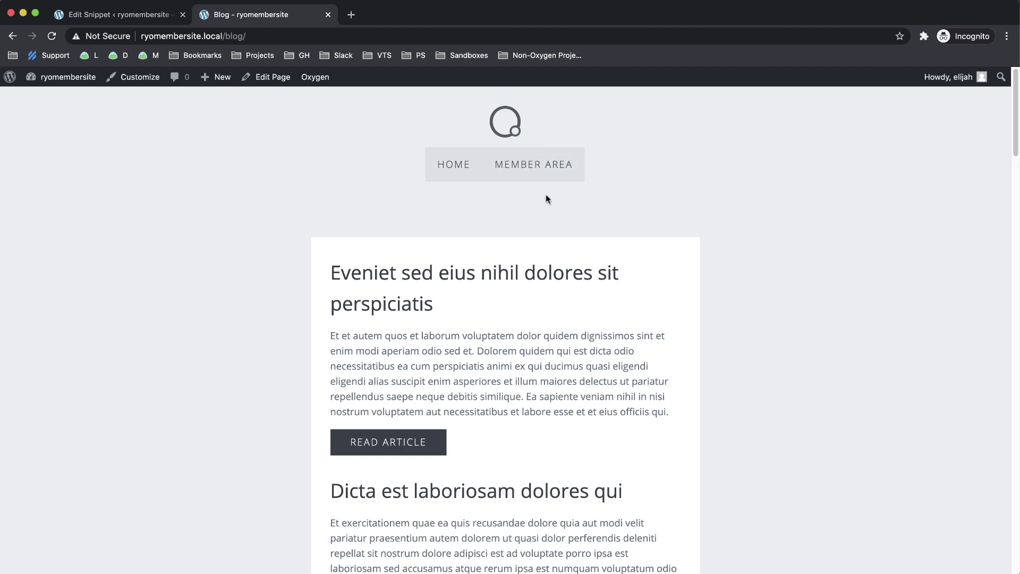
scroll(672, 250, down, 5)
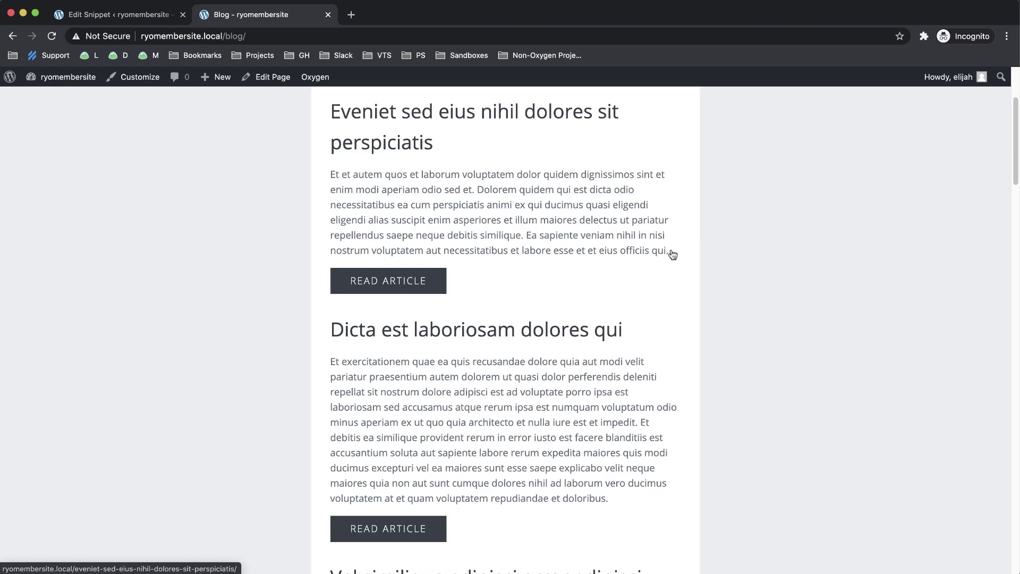
scroll(673, 254, up, 4)
scroll(672, 254, up, 1)
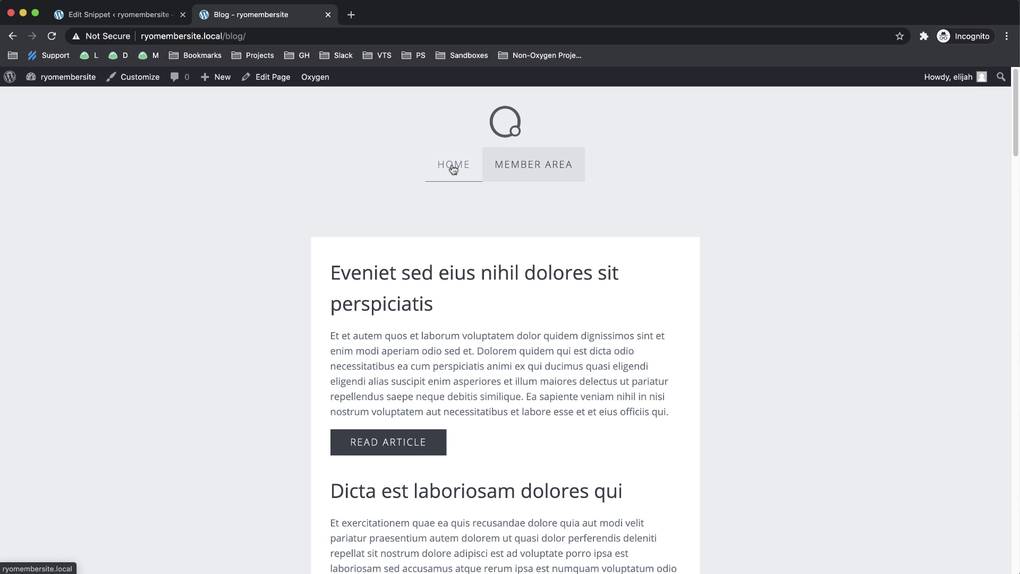
mouse_move(326, 78)
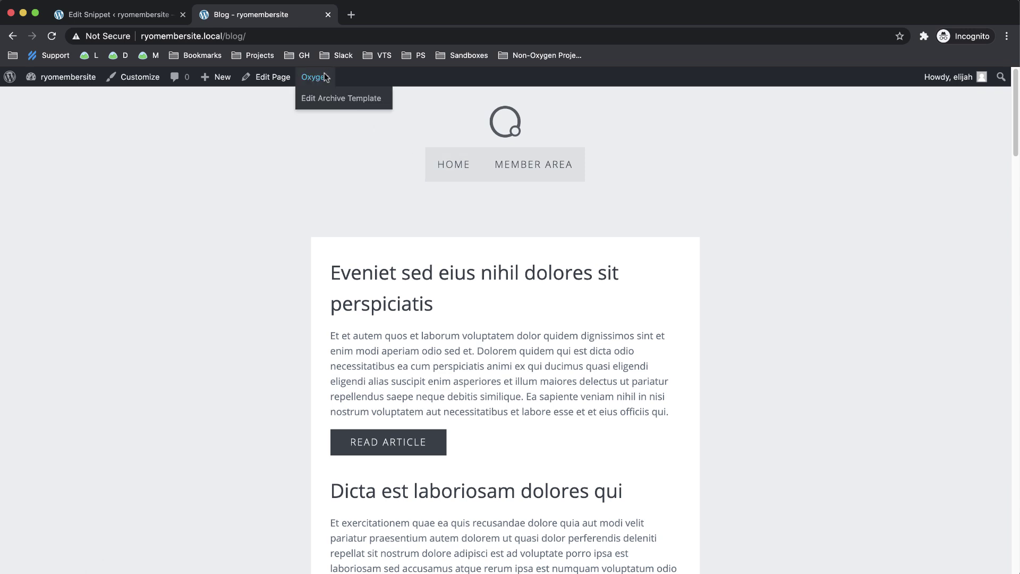
right_click(329, 100)
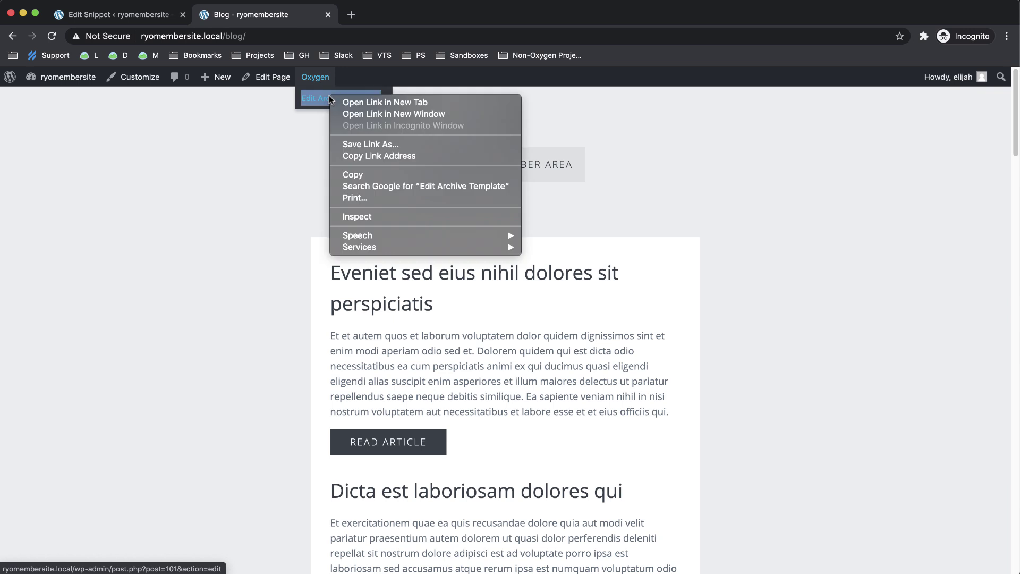
- Open the archive template editor in a new tab and close the Edit Snippet tab
click(353, 101)
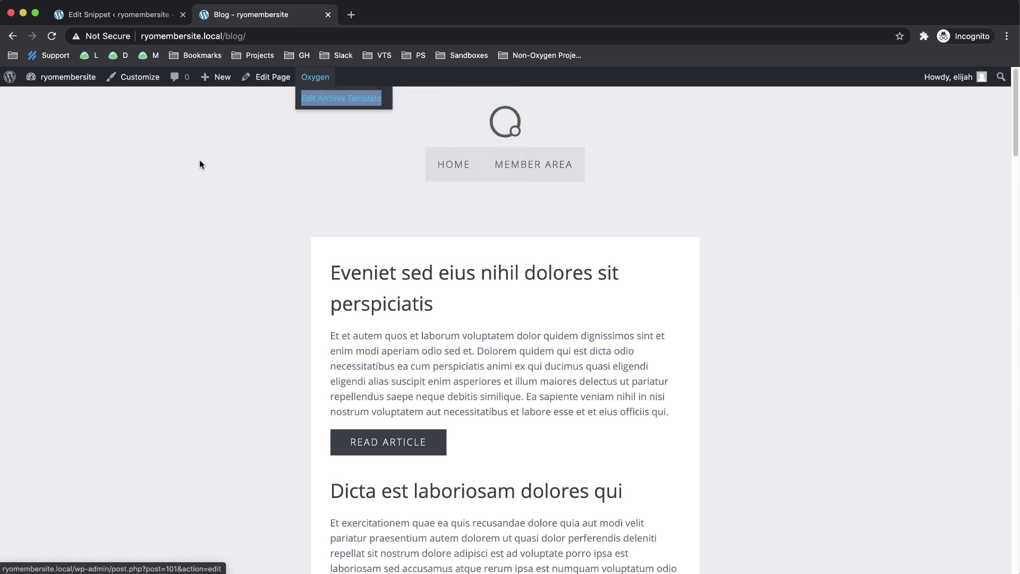
click(183, 14)
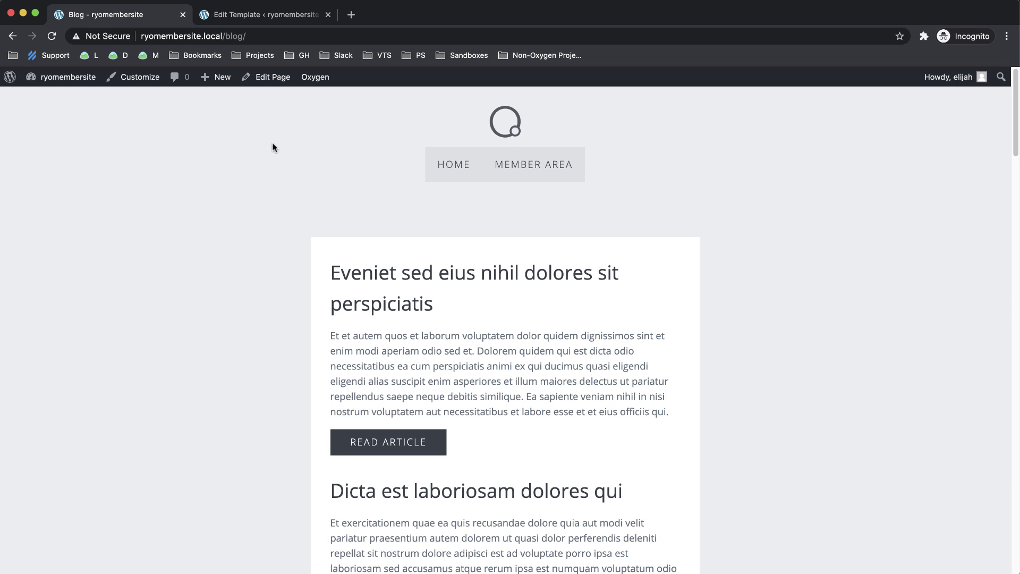
- Open the admin Dashboard in a new first tab and view the Downloads list
mouse_move(59, 80)
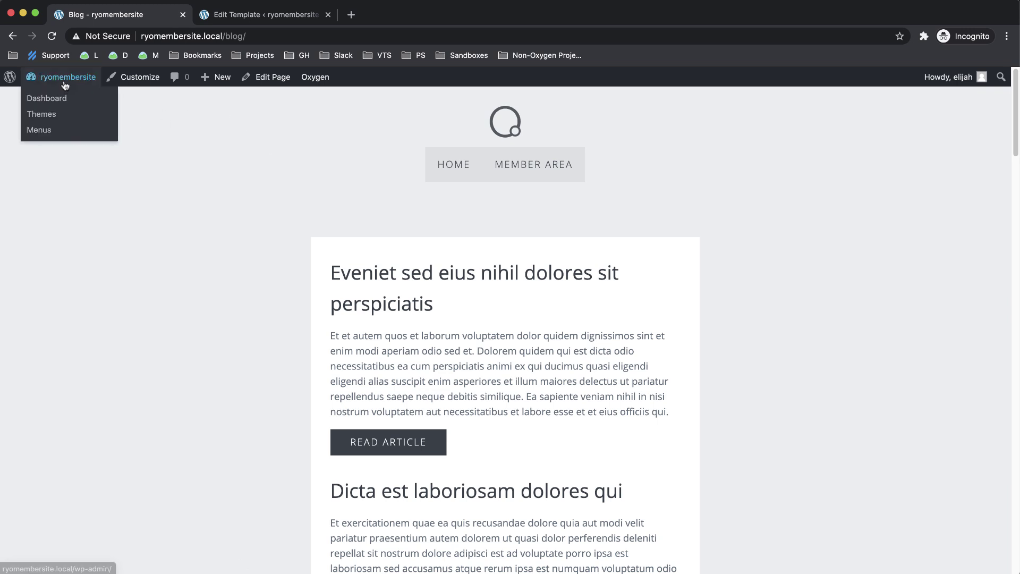
right_click(51, 99)
click(75, 104)
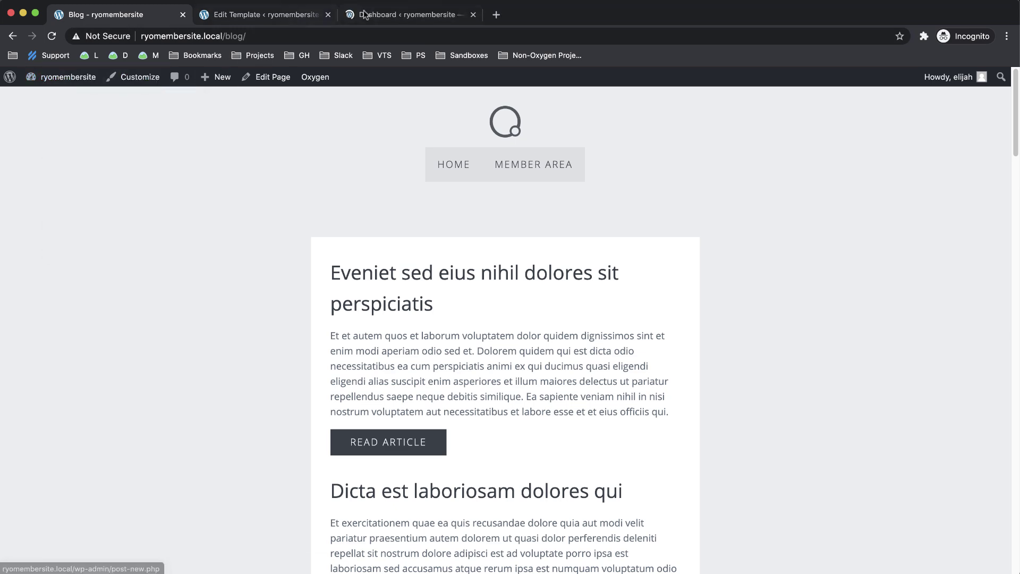
drag(408, 15, 118, 20)
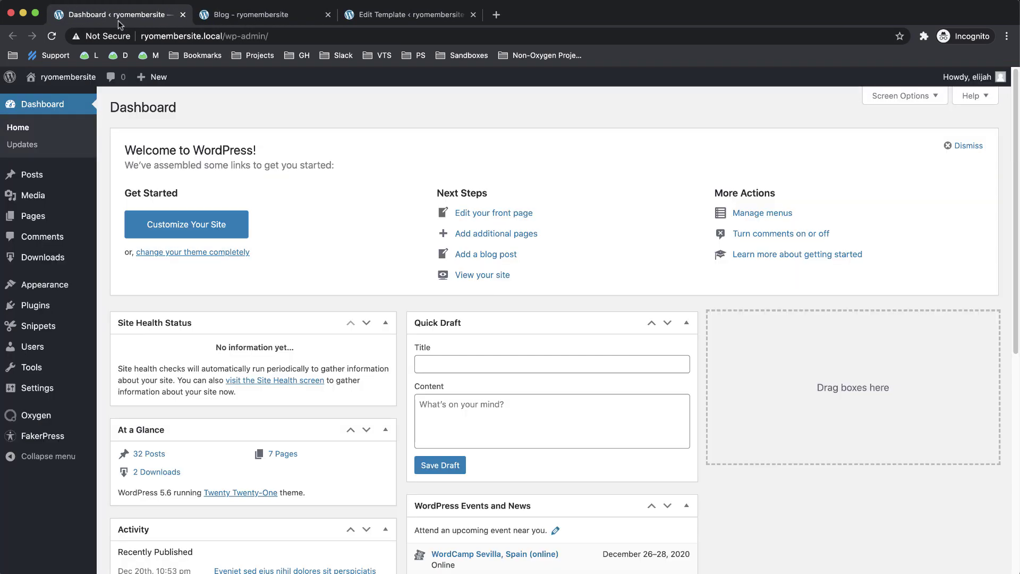
click(52, 260)
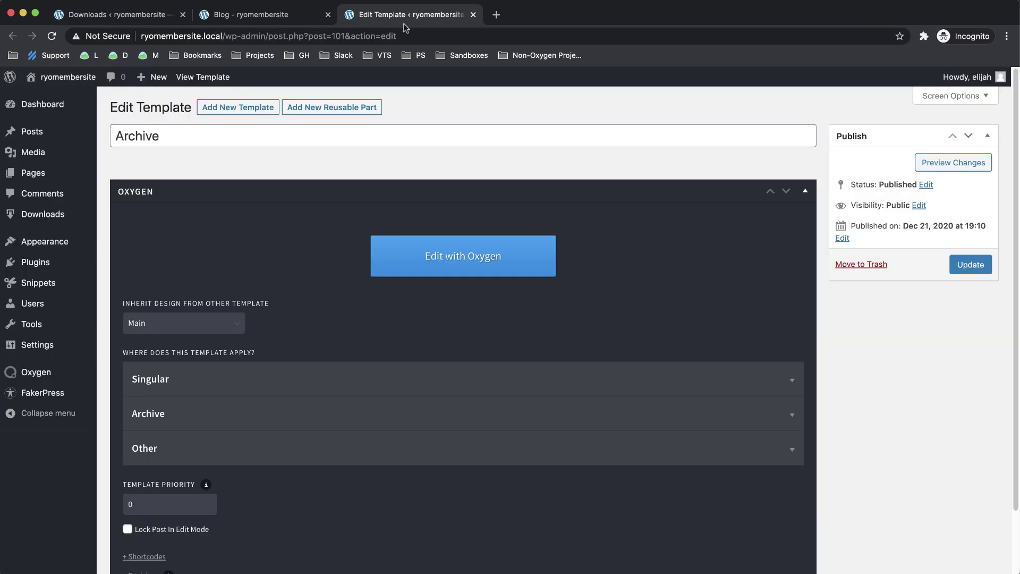
- Open the Archive template in Oxygen and select Div (#3) inside the Repeater in Structure
click(441, 272)
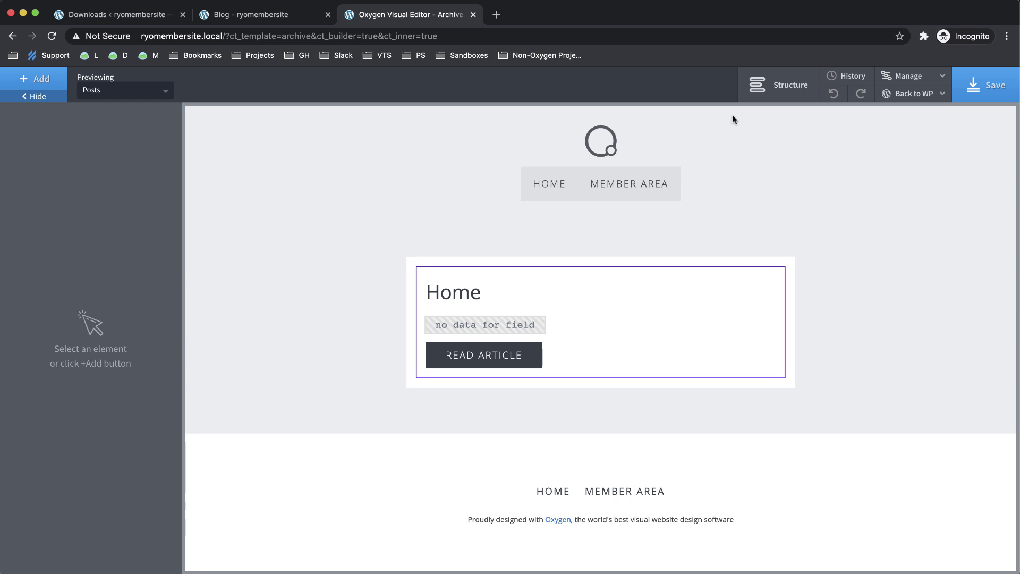
click(781, 90)
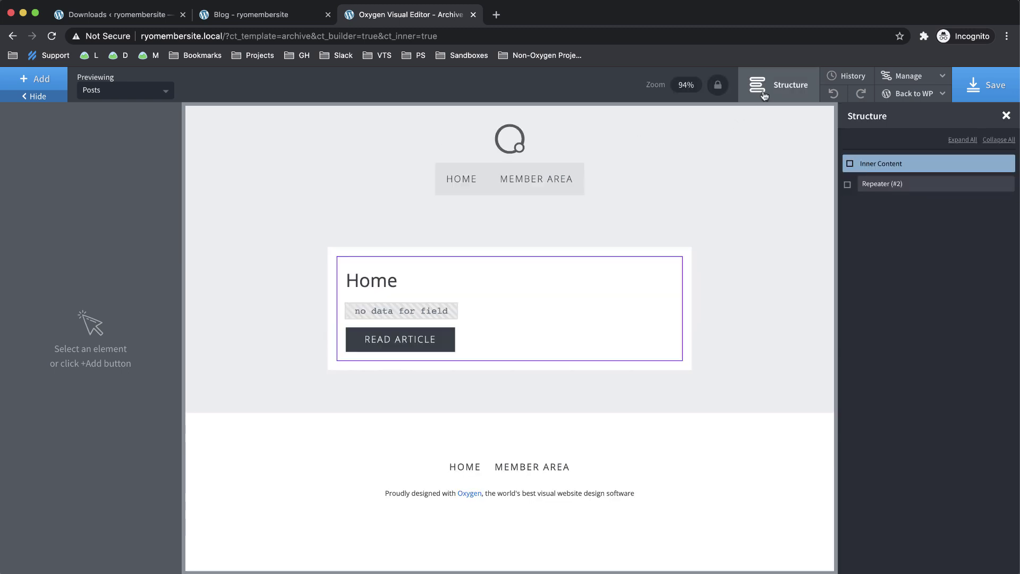
click(885, 189)
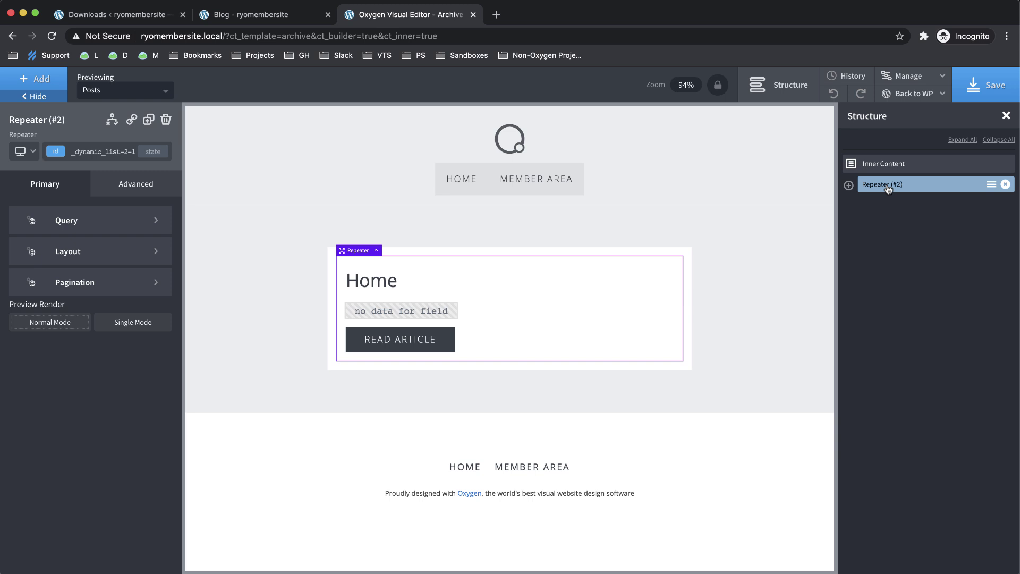
click(848, 185)
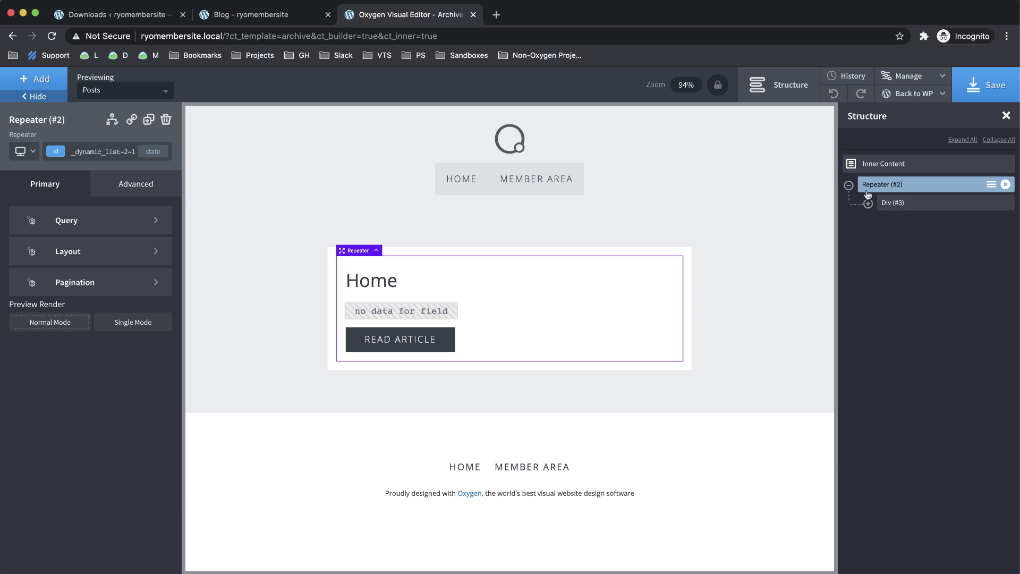
click(888, 204)
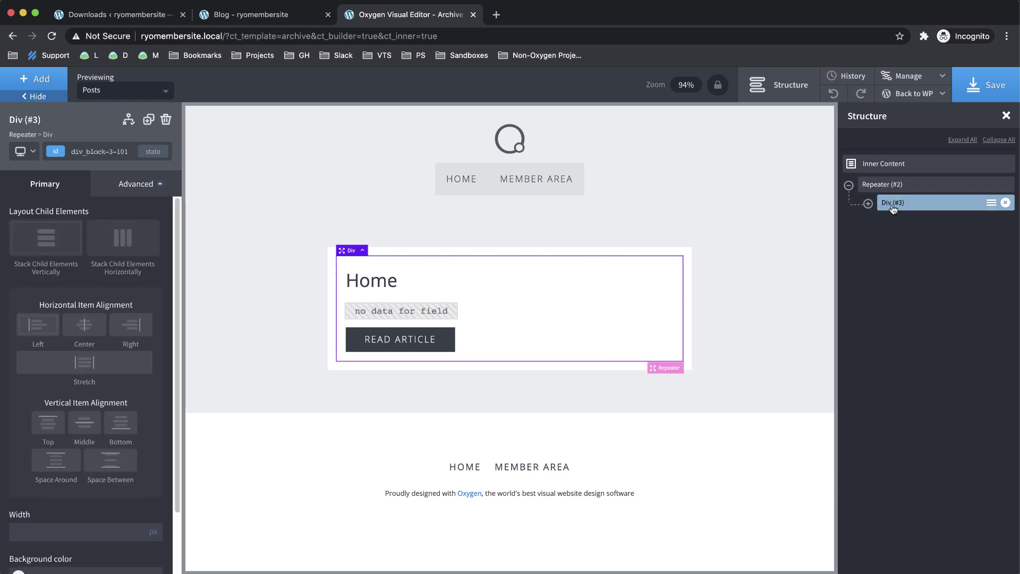
- Duplicate Link Wrapper (#15) as a card linking to '/' with button text JOIN TO READ
click(868, 203)
click(931, 222)
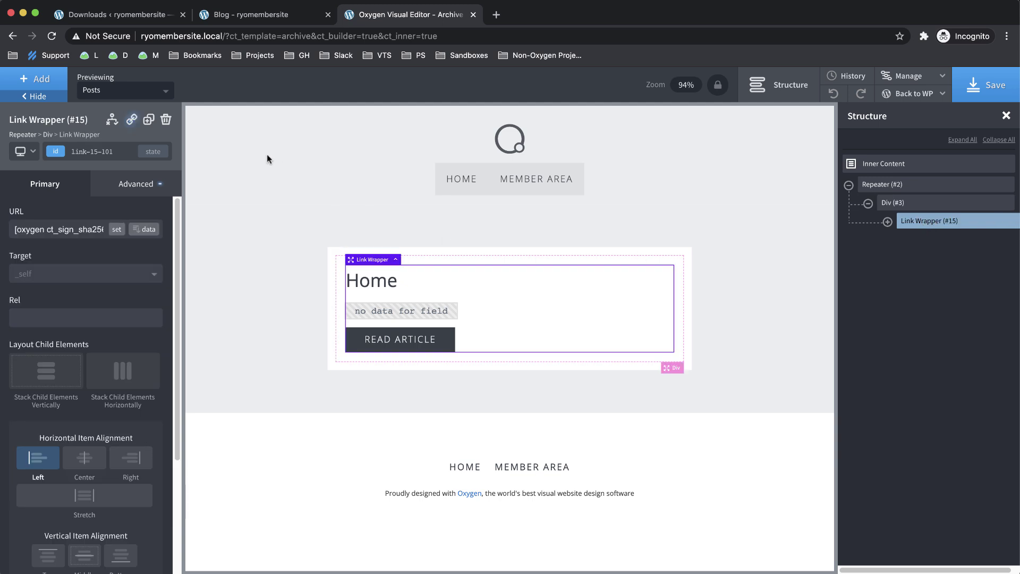
click(148, 120)
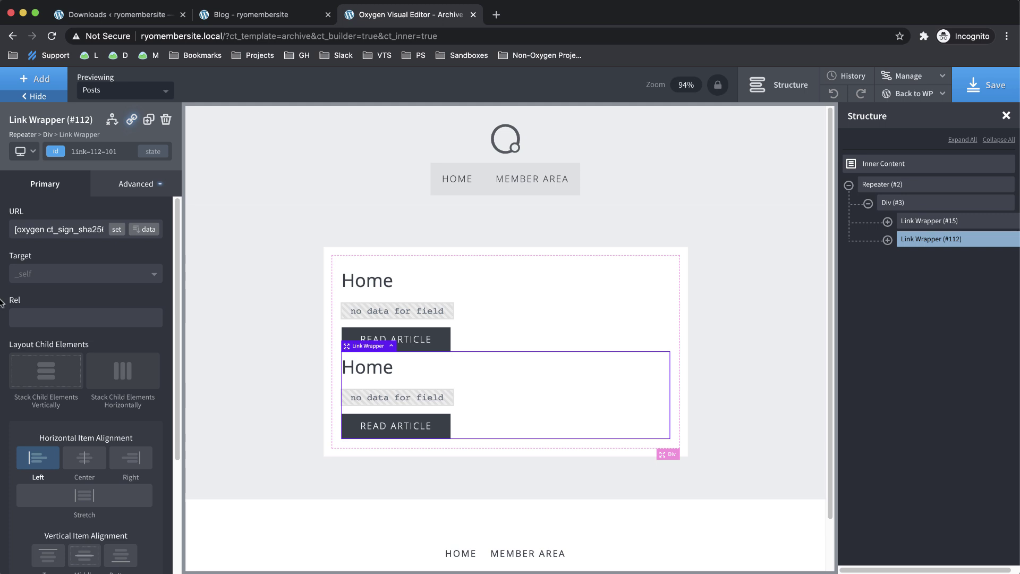
triple_click(72, 229)
text(/)
double_click(416, 429)
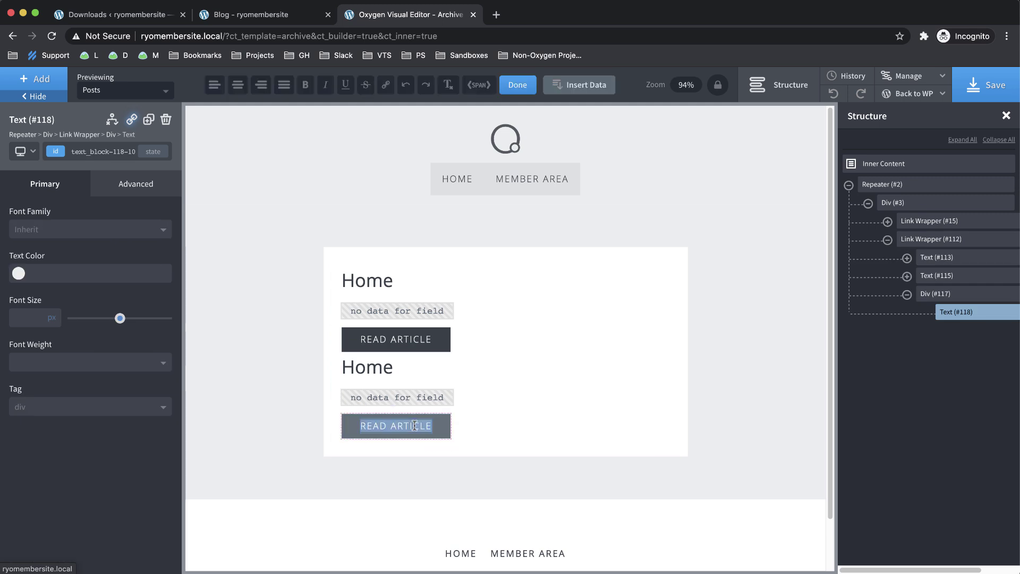
text(JOIN TO READ)
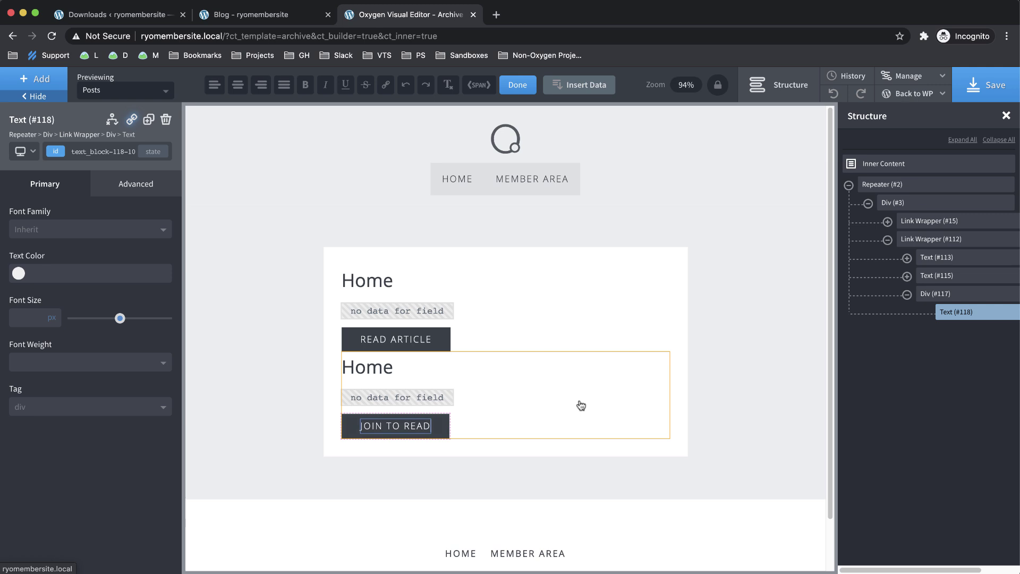
click(931, 240)
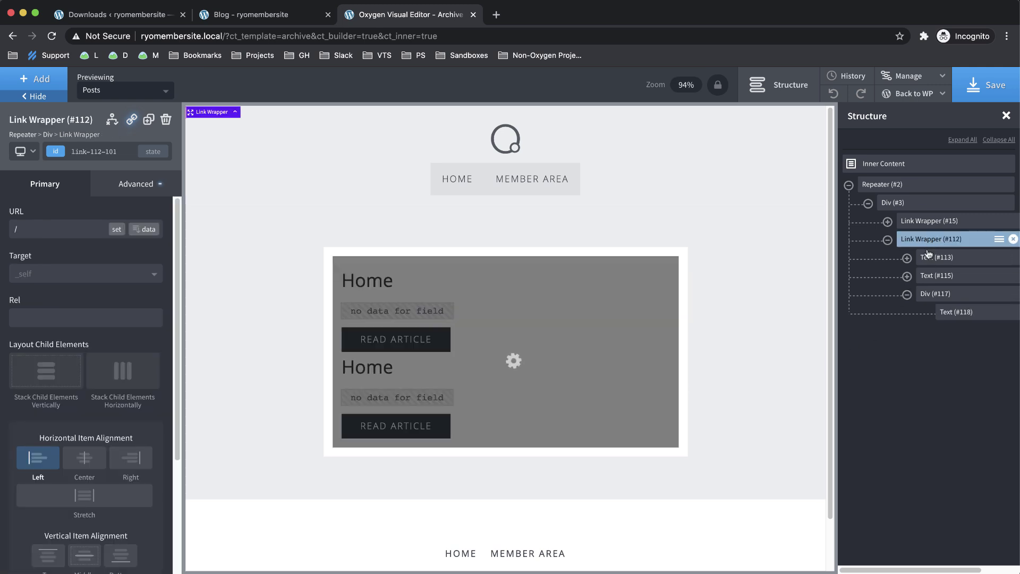
click(888, 240)
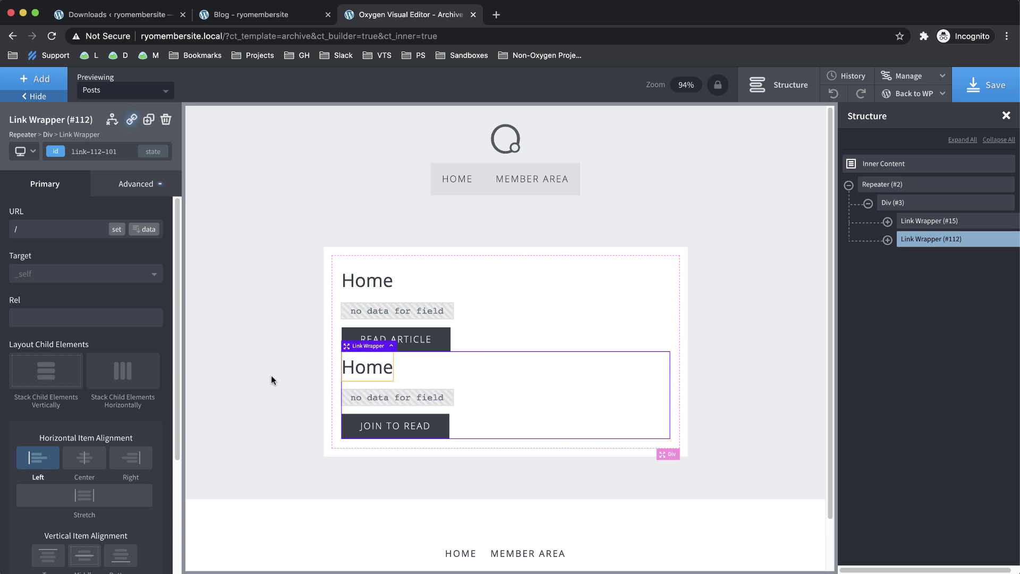
- Give Link Wrapper (#112) a 'User is... not subscribed to 110' visibility condition
click(112, 121)
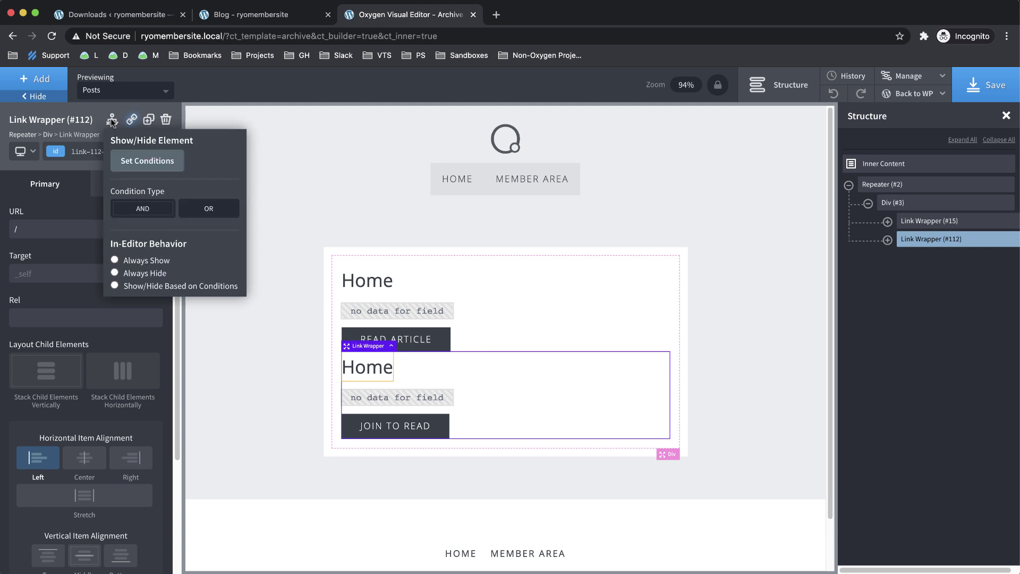
click(136, 161)
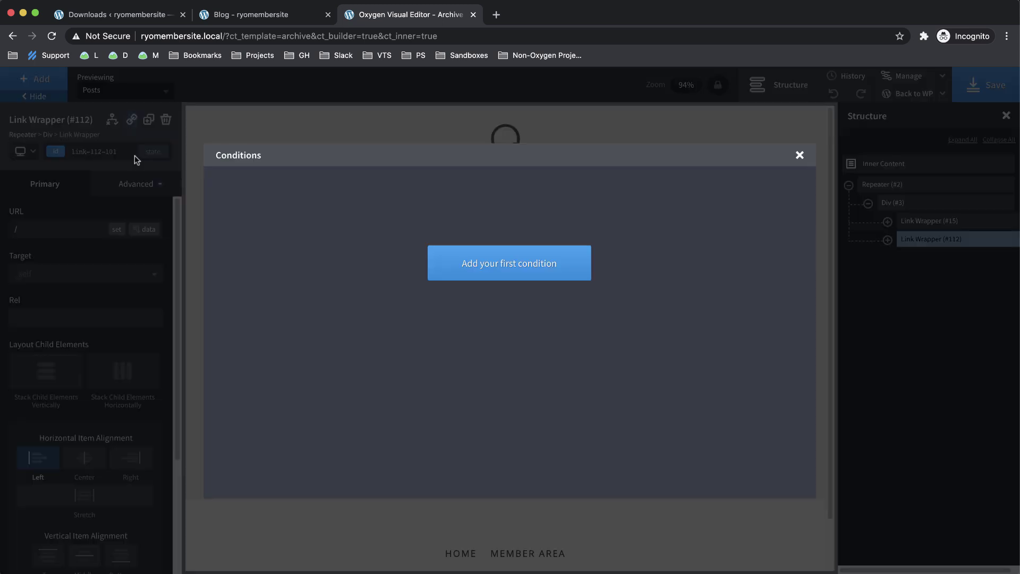
click(501, 263)
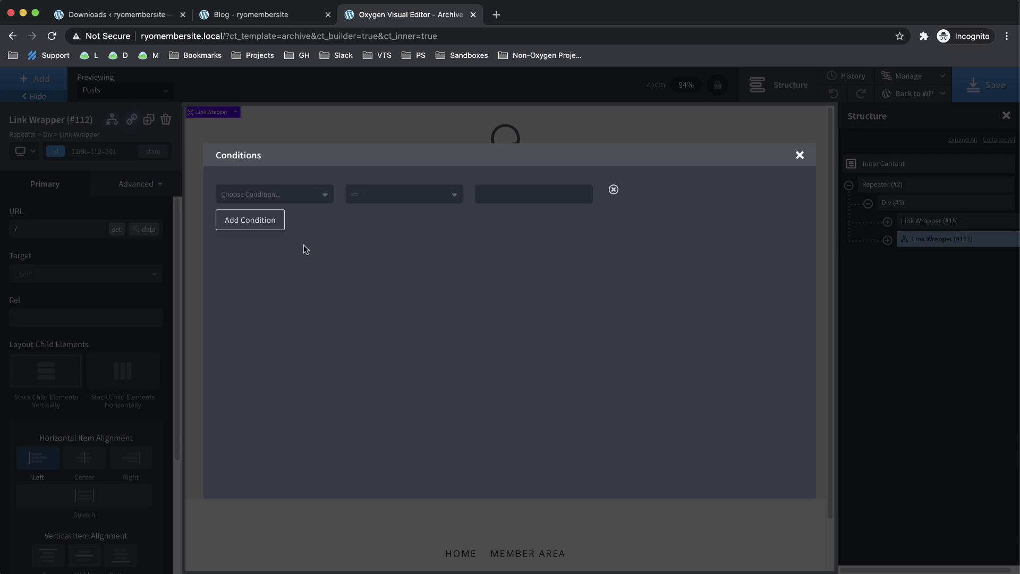
click(311, 197)
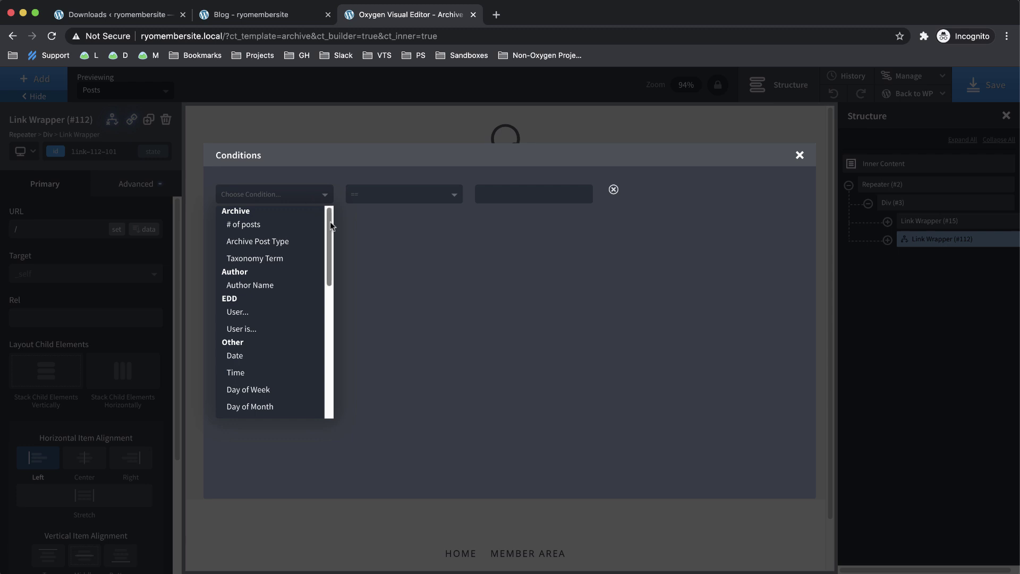
scroll(329, 225, down, 1)
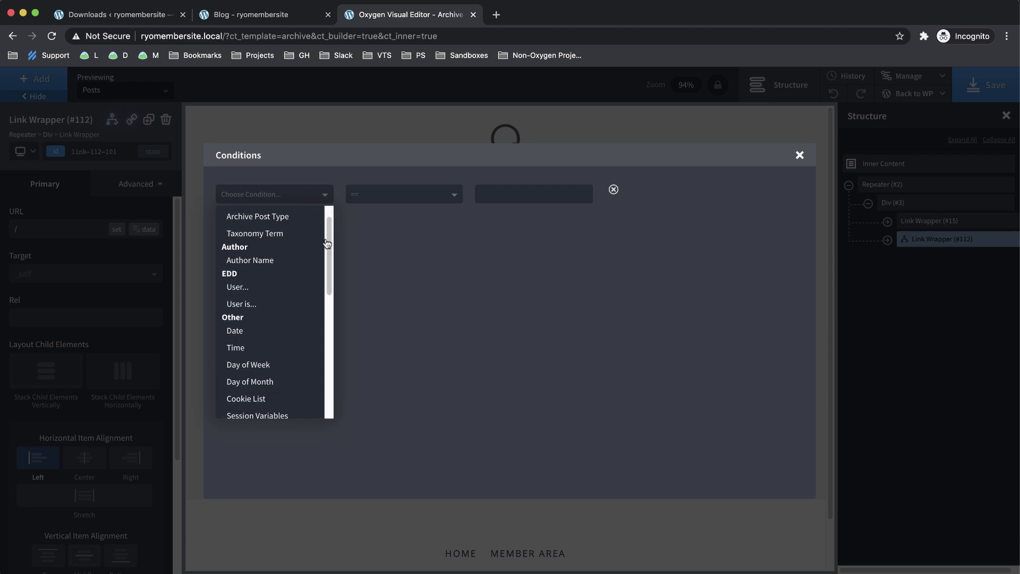
click(247, 303)
click(415, 194)
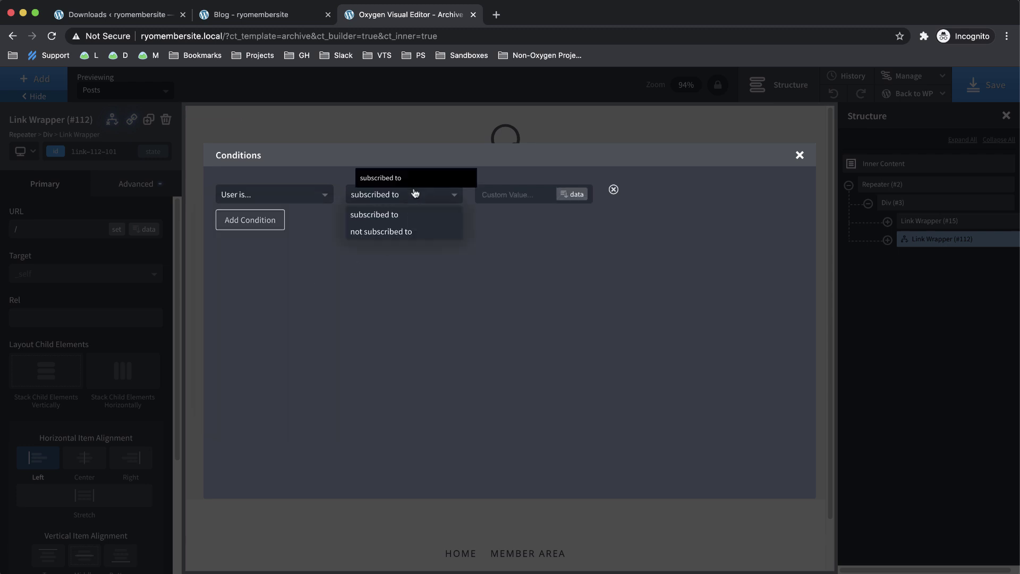
click(389, 232)
click(503, 195)
text(110)
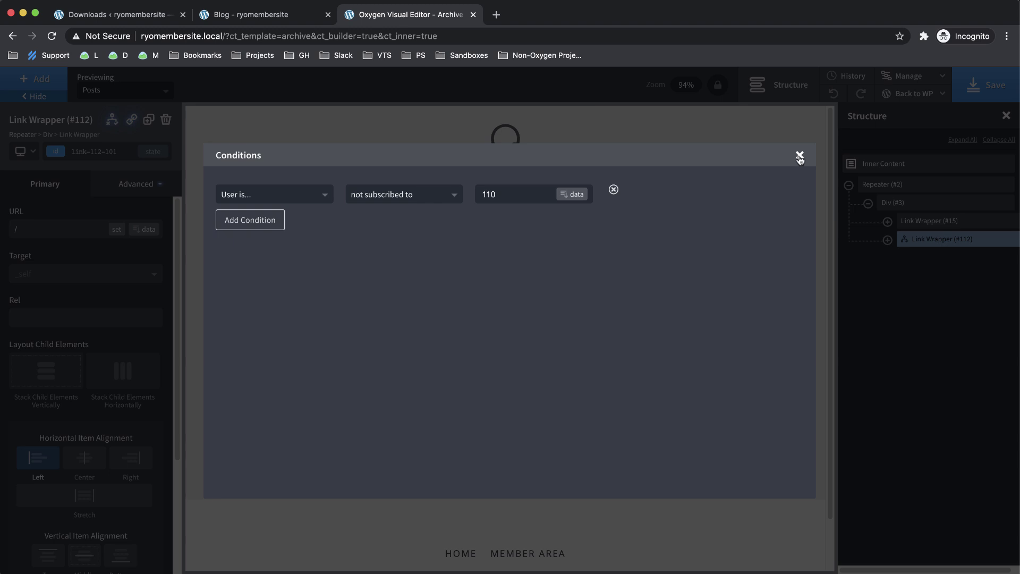
click(800, 156)
- Add a 'User is... subscribed to 110' condition to the READ ARTICLE card, Link Wrapper (#15)
click(938, 225)
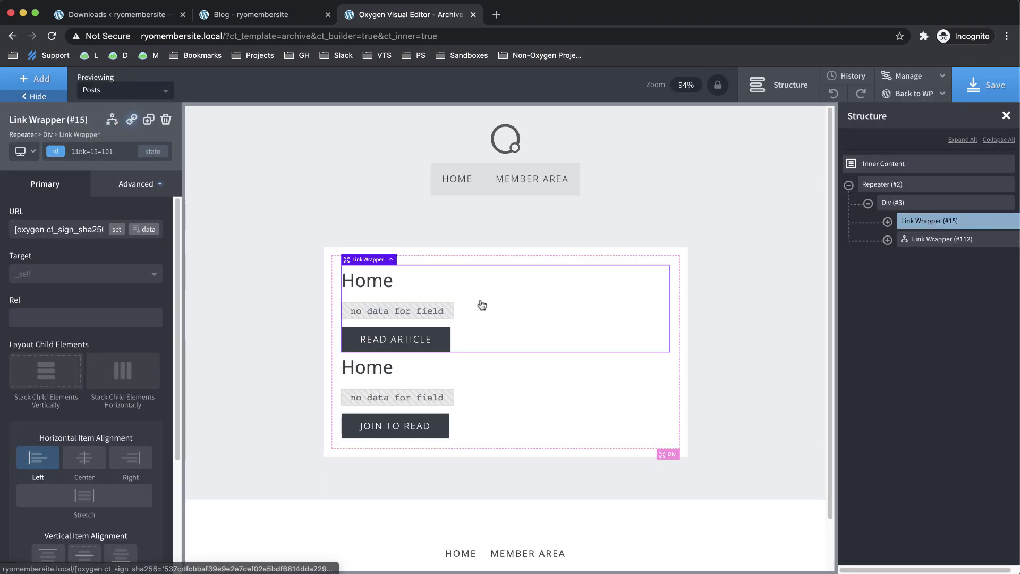
click(112, 124)
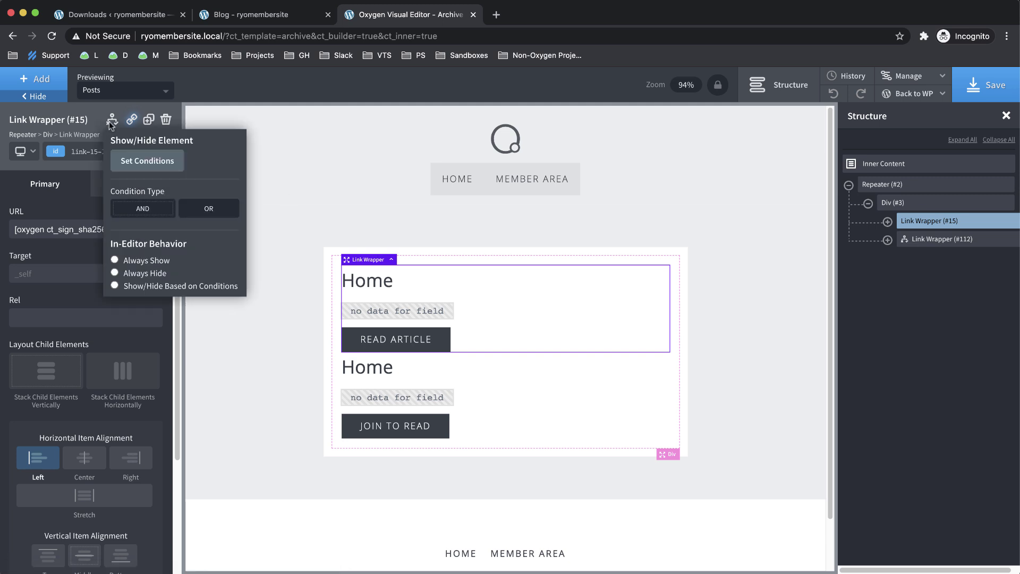
click(148, 162)
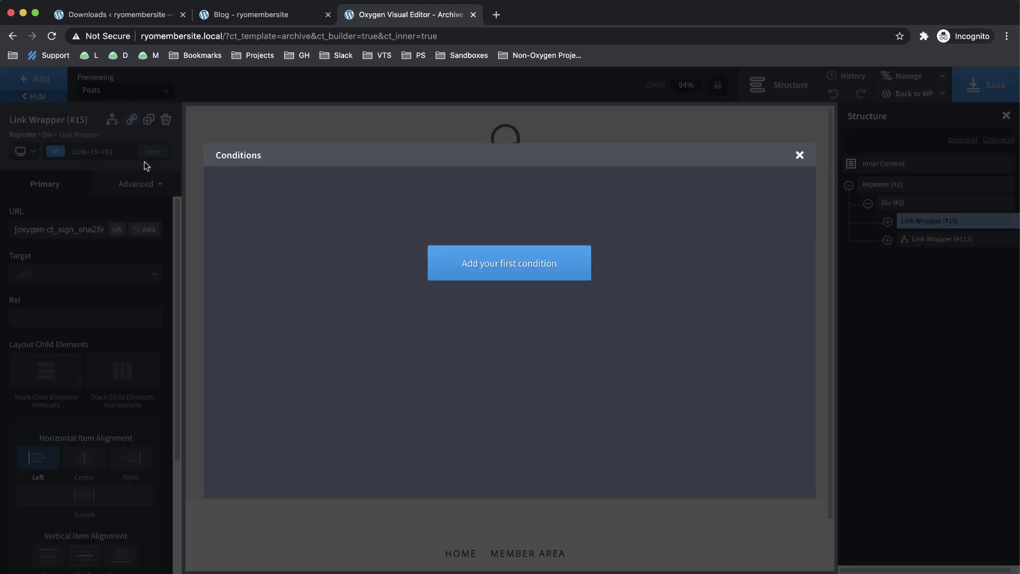
click(490, 264)
click(298, 197)
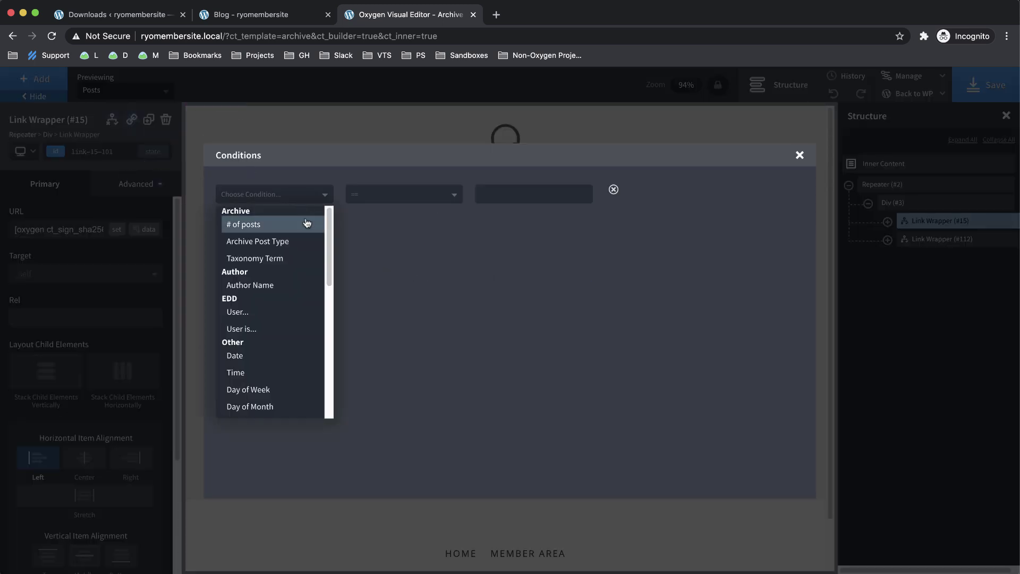
click(259, 329)
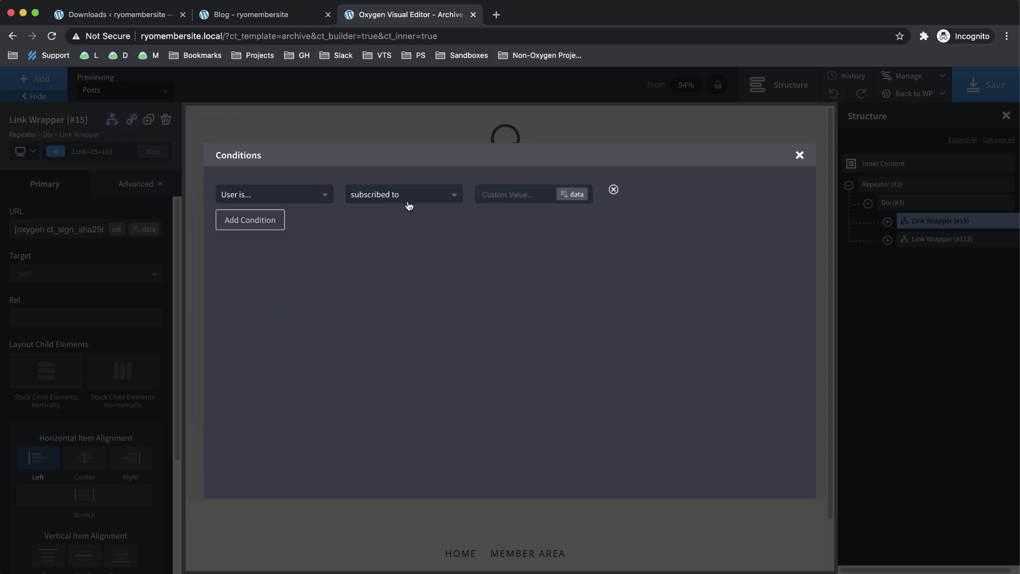
text(110)
click(799, 155)
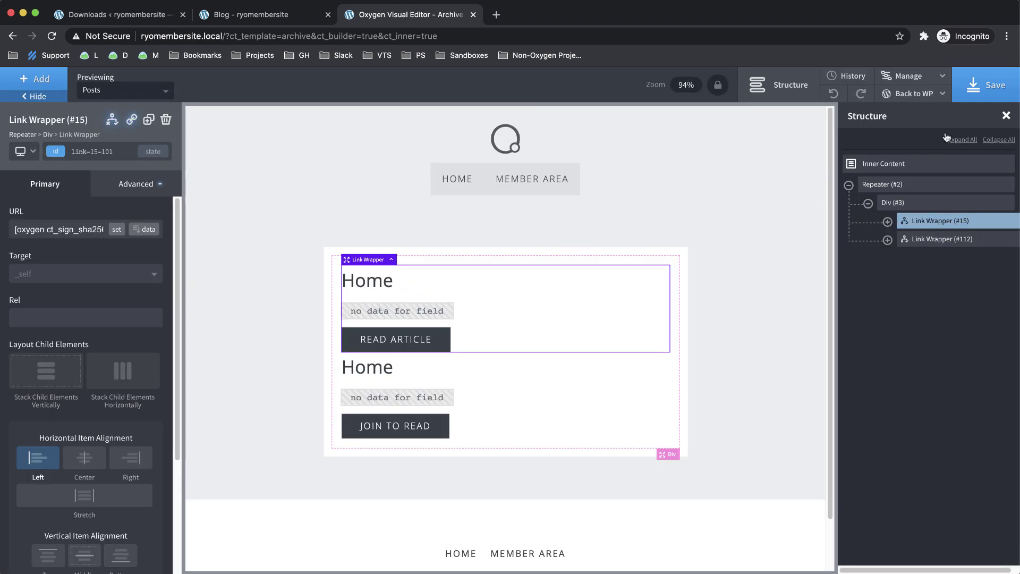
- Open the site front end from Oxygen's Back to WP menu in a new tab
mouse_move(922, 93)
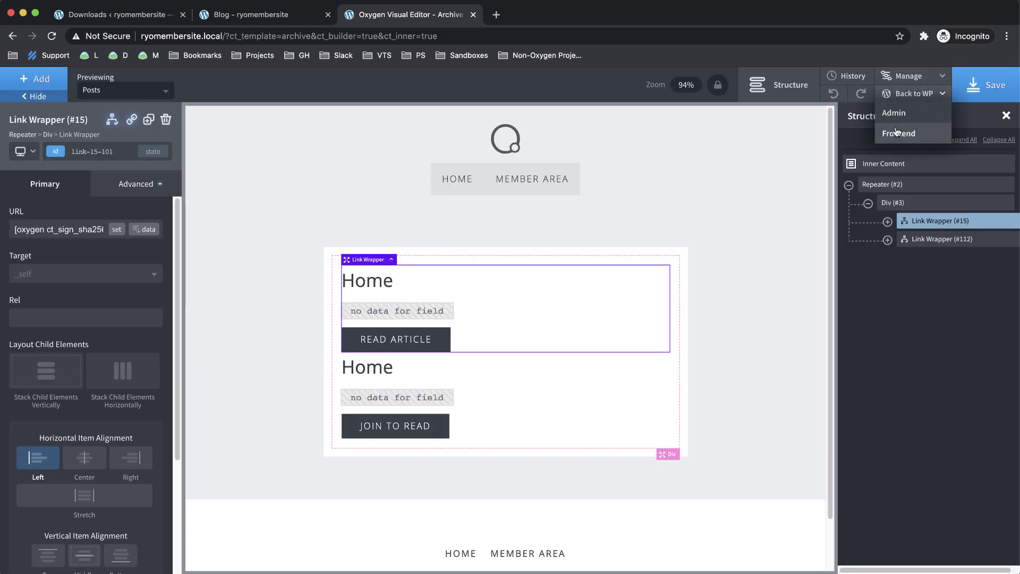
right_click(880, 135)
click(880, 136)
click(509, 17)
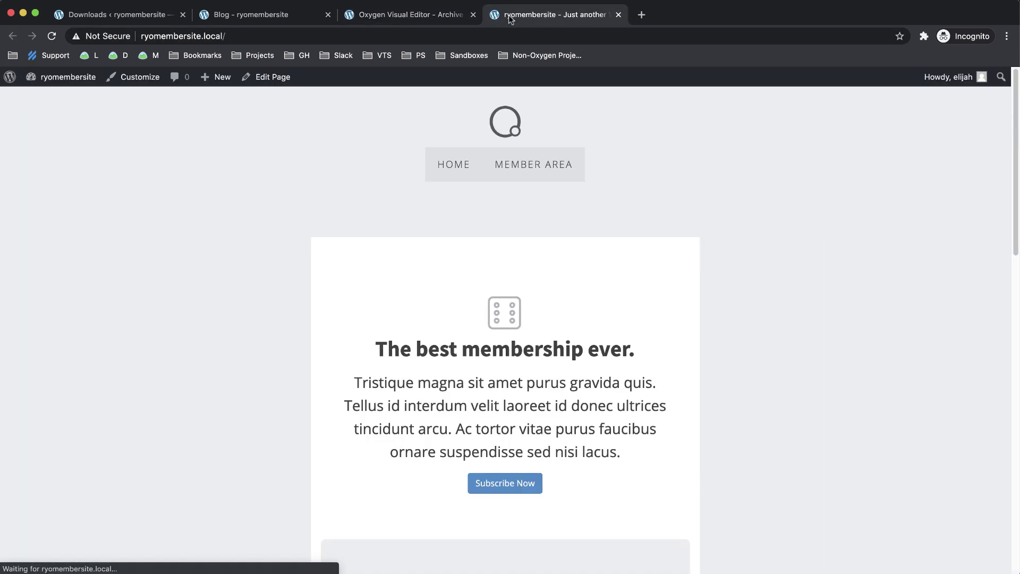
- On the Member Area blog, confirm a JOIN TO READ button leads to the home page
click(540, 165)
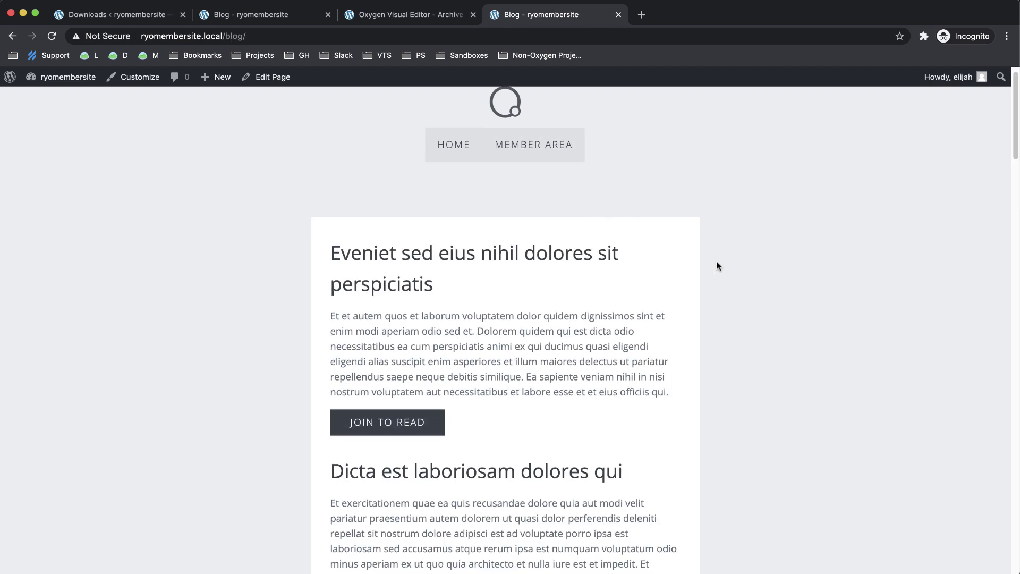
scroll(717, 260, down, 3)
scroll(478, 371, down, 3)
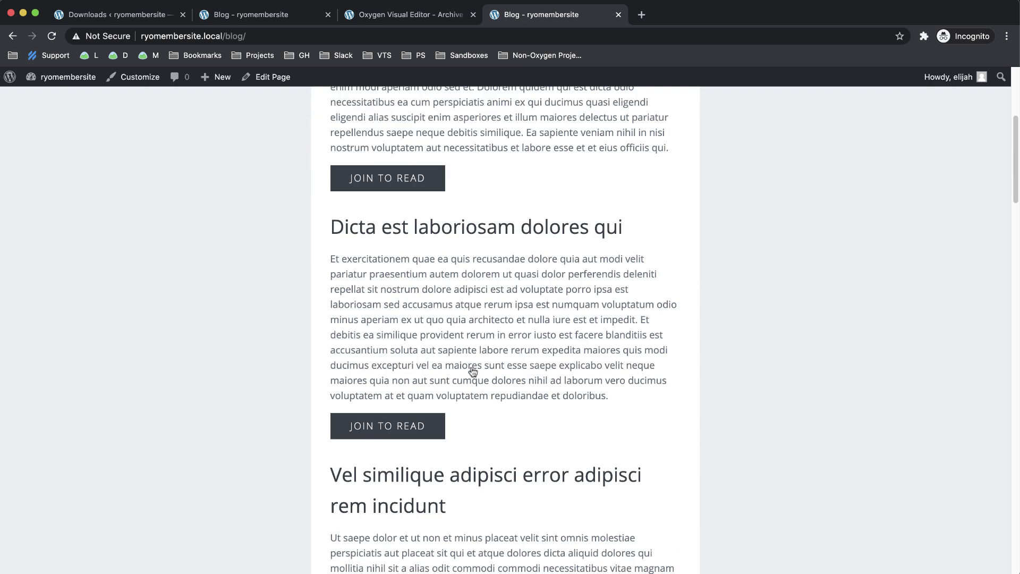
scroll(515, 373, up, 5)
click(404, 442)
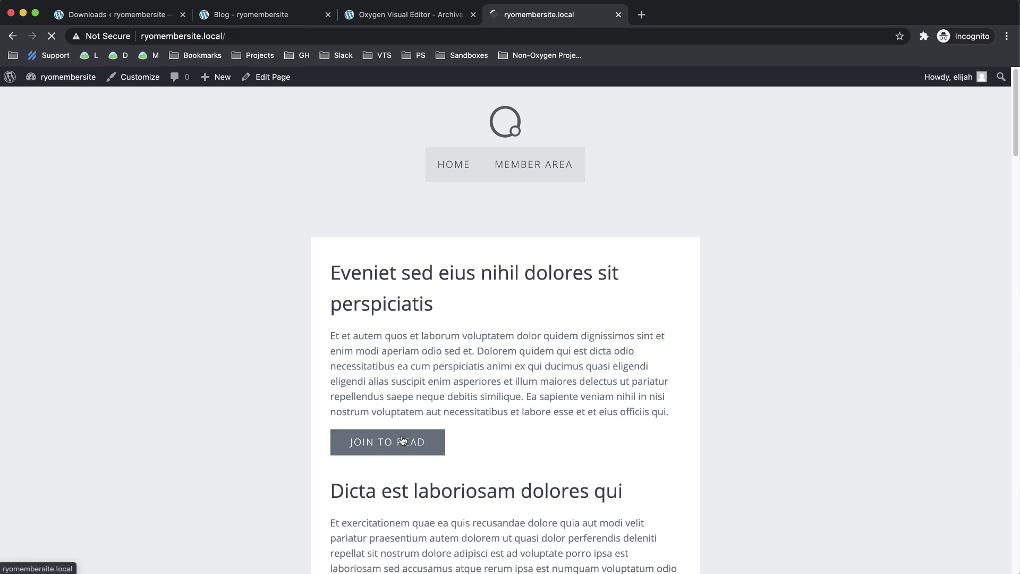
scroll(490, 353, down, 3)
scroll(551, 266, up, 8)
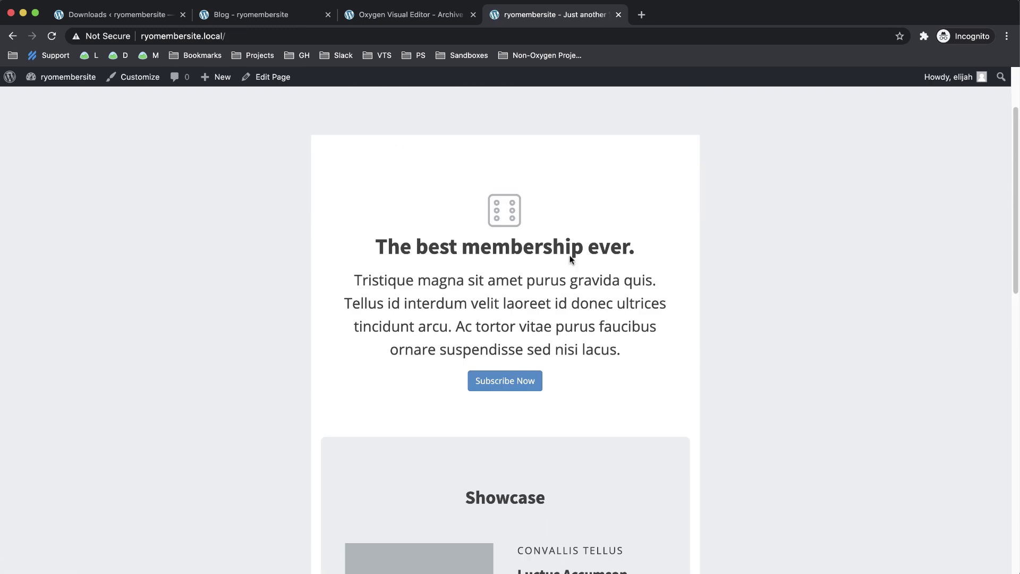
click(551, 169)
scroll(372, 388, down, 1)
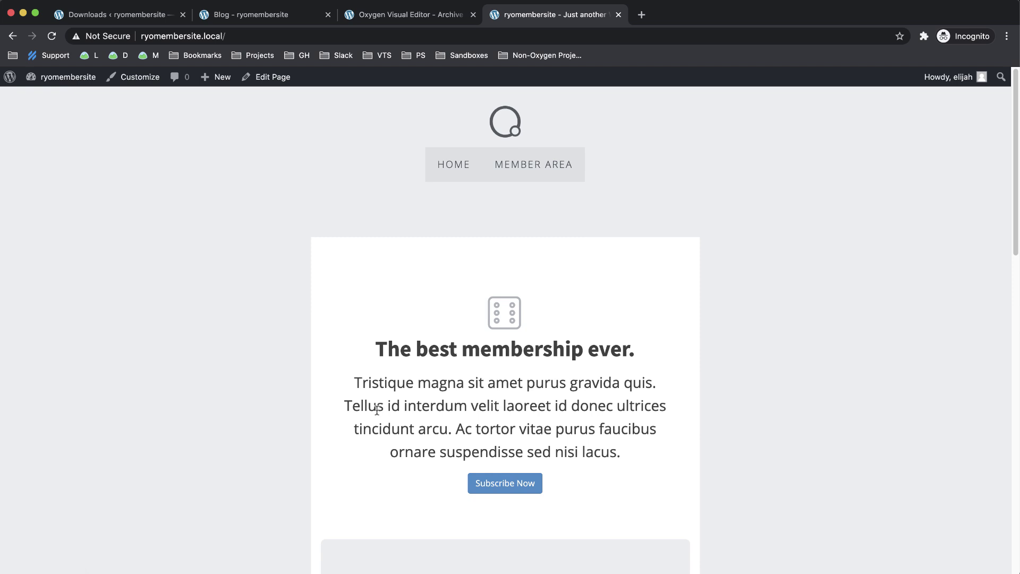
- Check out and complete the free $0.00 Monthly Membership purchase
click(514, 486)
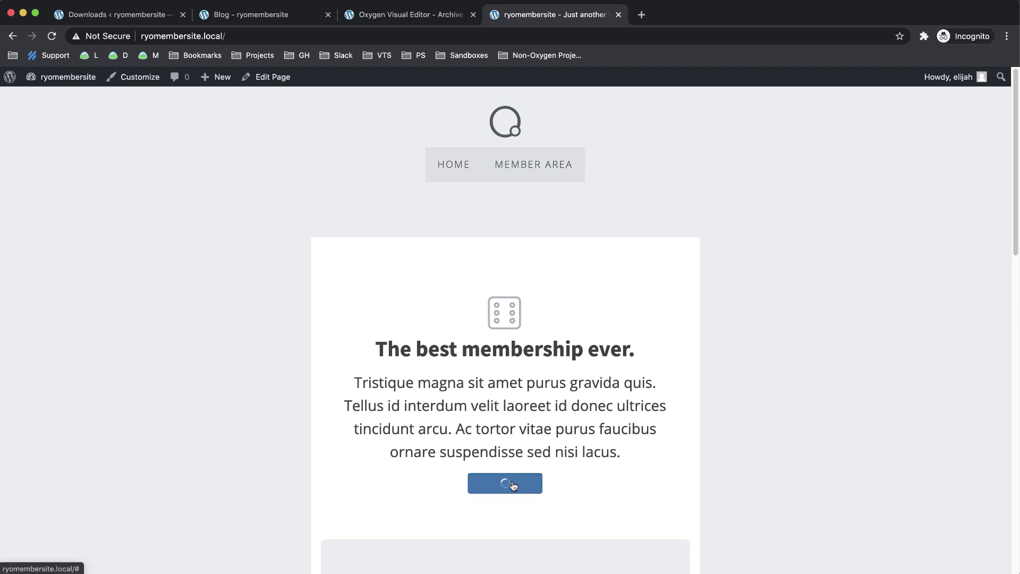
click(514, 485)
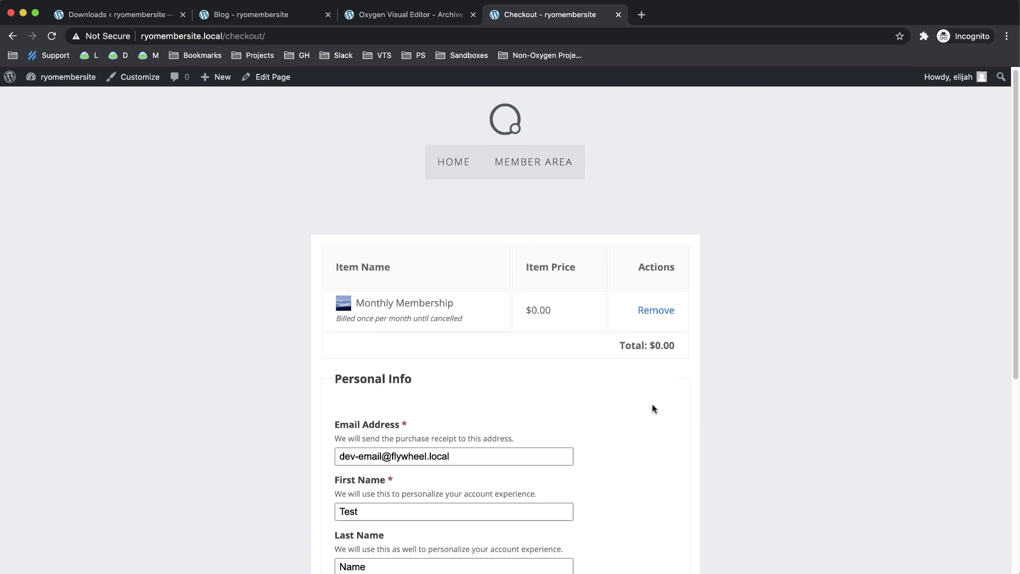
scroll(652, 409, down, 5)
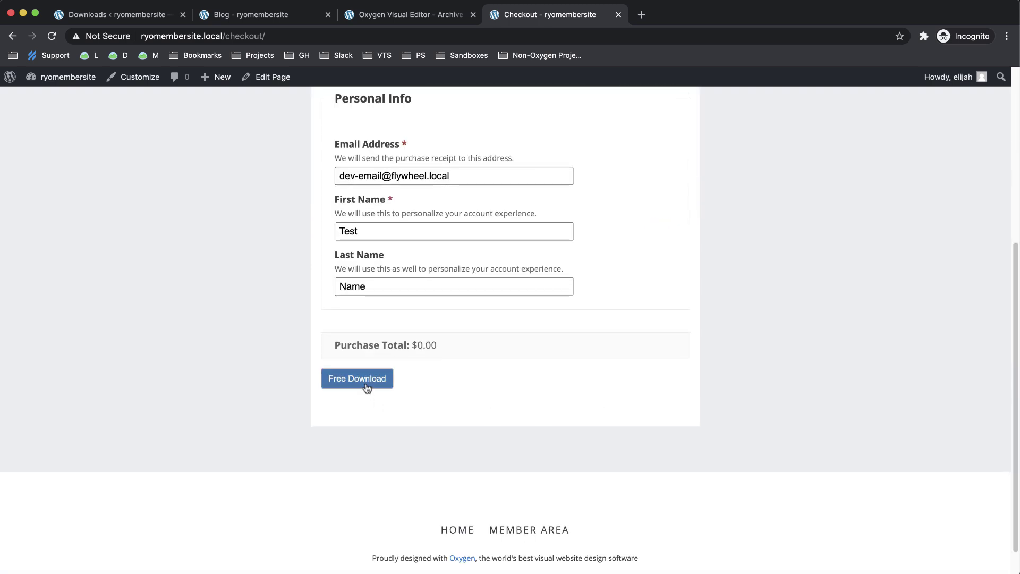
click(367, 386)
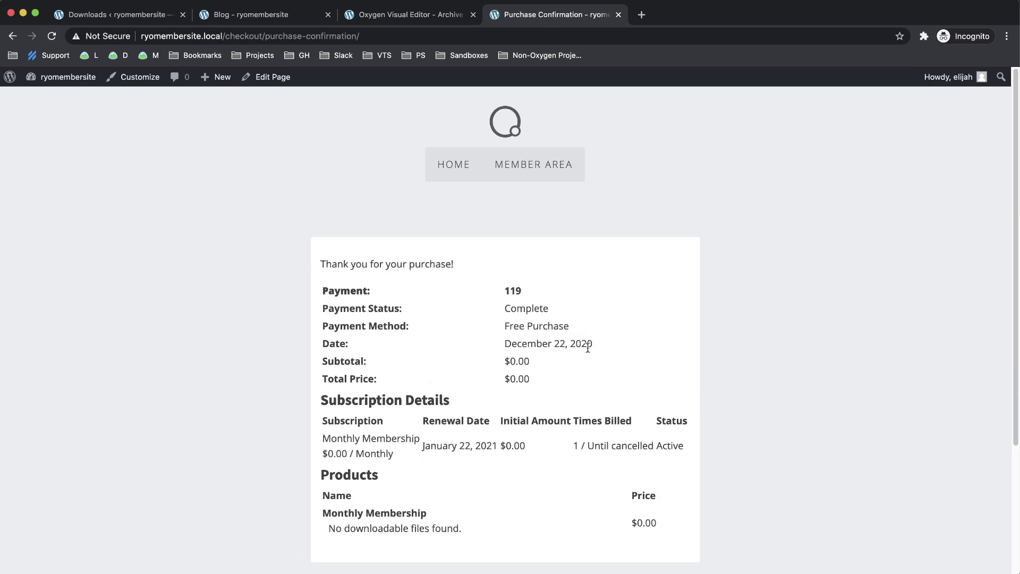
scroll(587, 348, down, 5)
scroll(567, 280, up, 5)
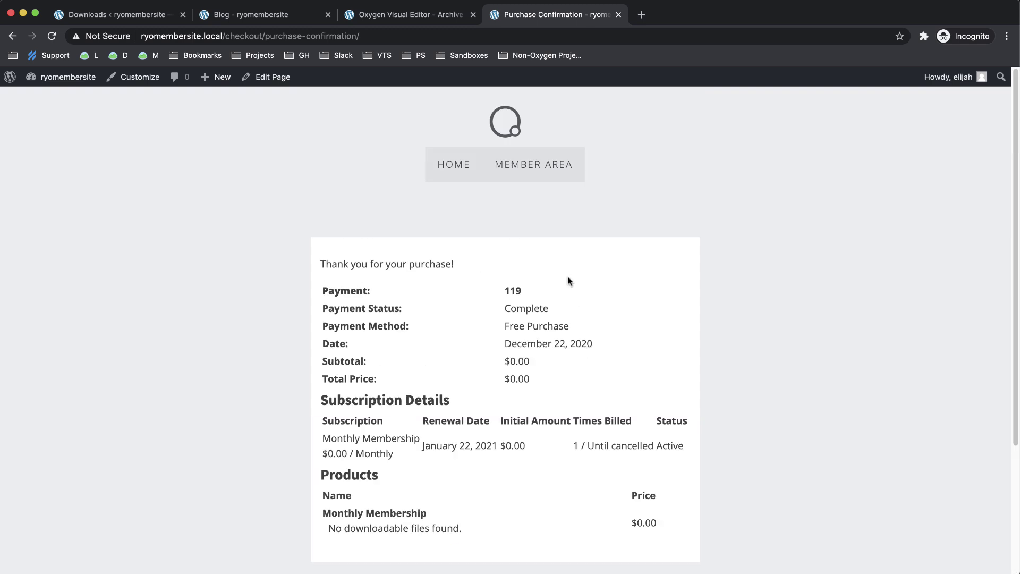
- As a member, read the Level 2 post 'Eveniet sed eius nihil dolores sit perspiciatis' from Member Area, then return to the confirmation
click(543, 166)
scroll(584, 246, down, 2)
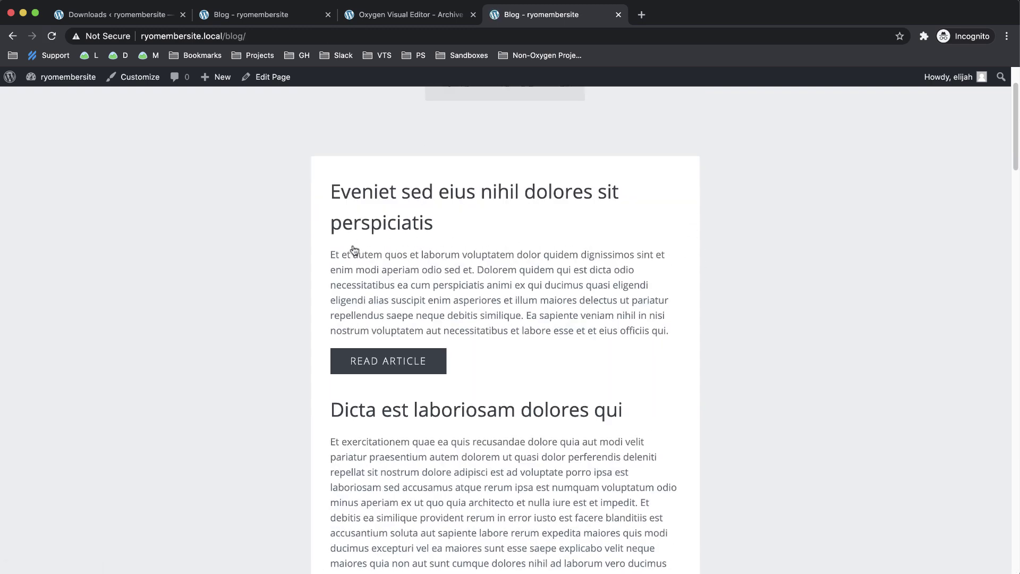
click(396, 361)
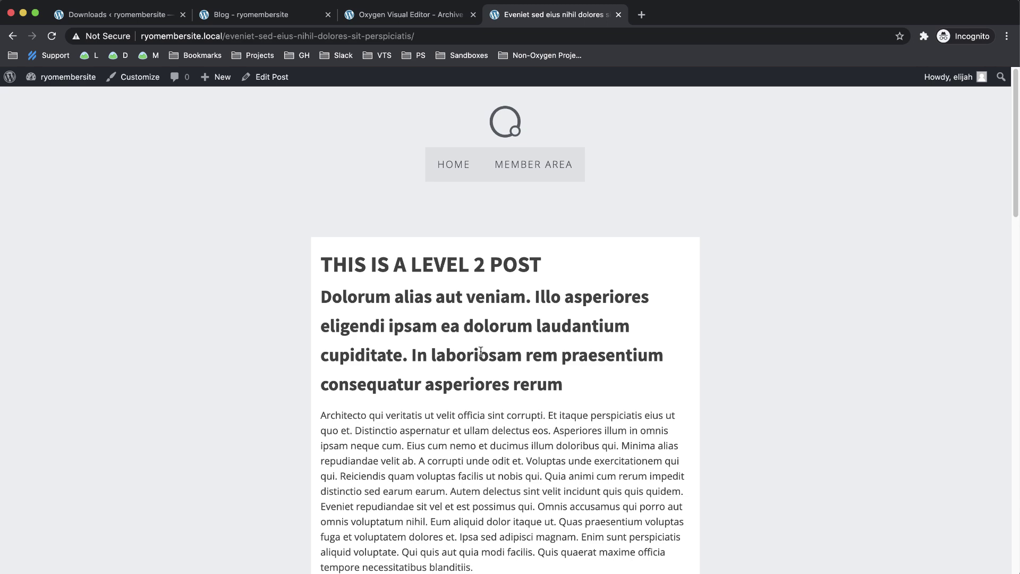
scroll(559, 277, down, 4)
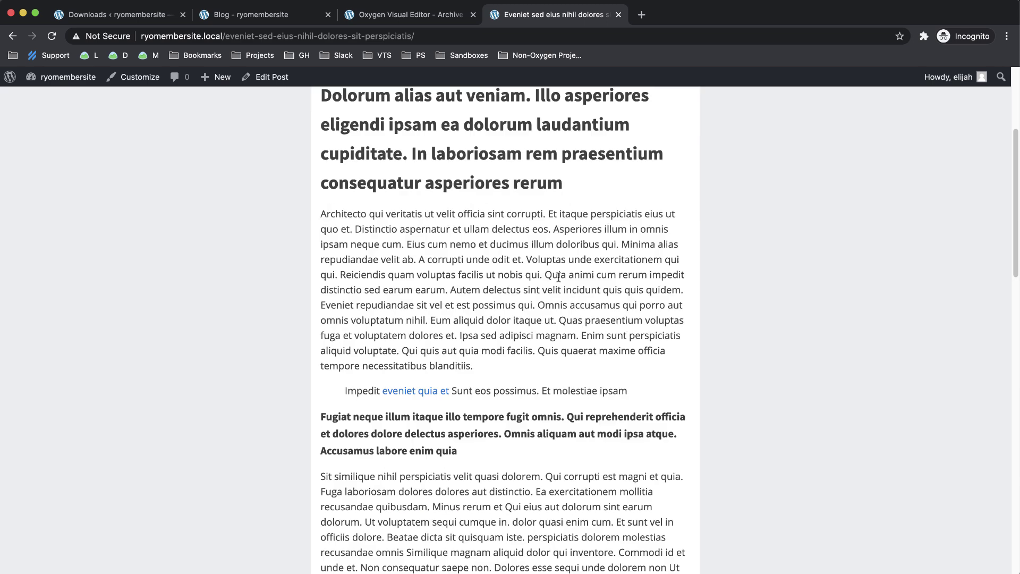
click(9, 41)
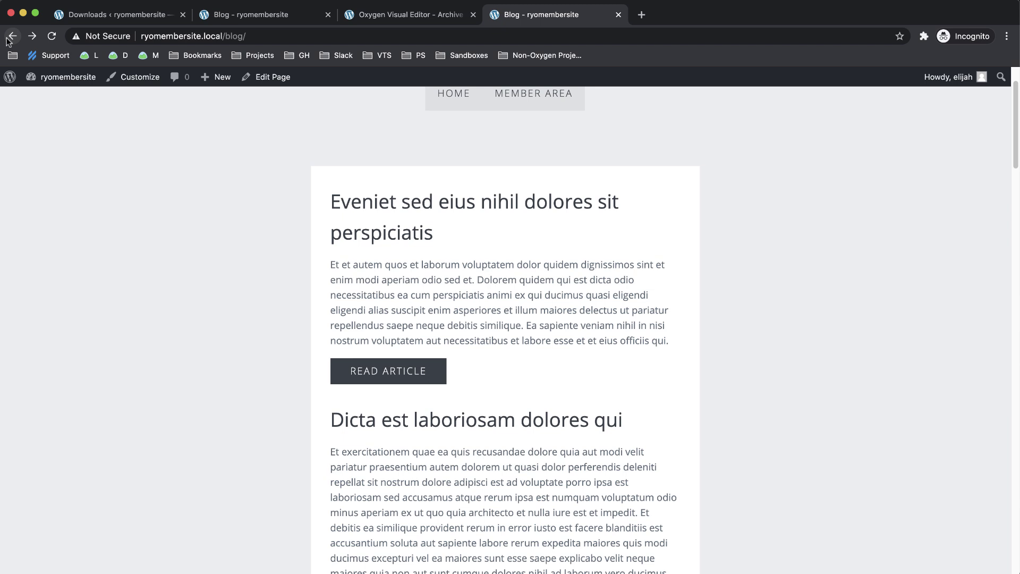
click(11, 36)
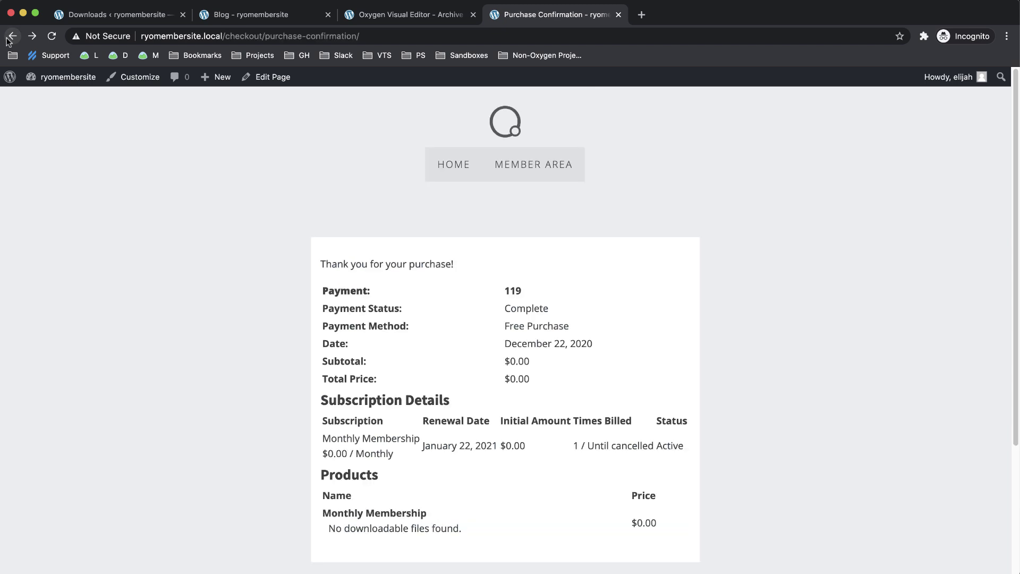
- Delete the test Monthly Membership subscription under Downloads > Subscriptions, then return to the Blog tab
click(619, 14)
click(187, 6)
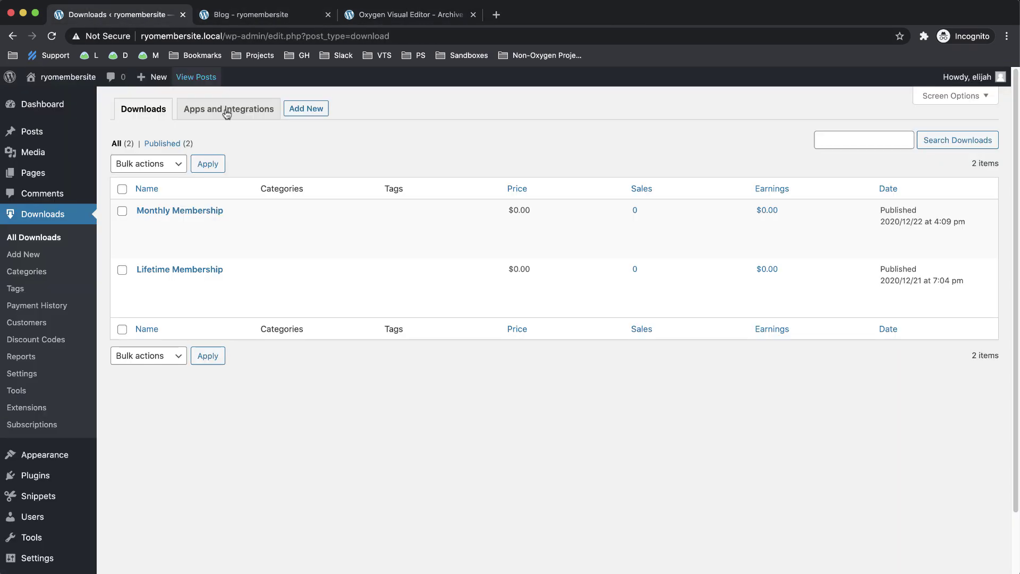
click(29, 430)
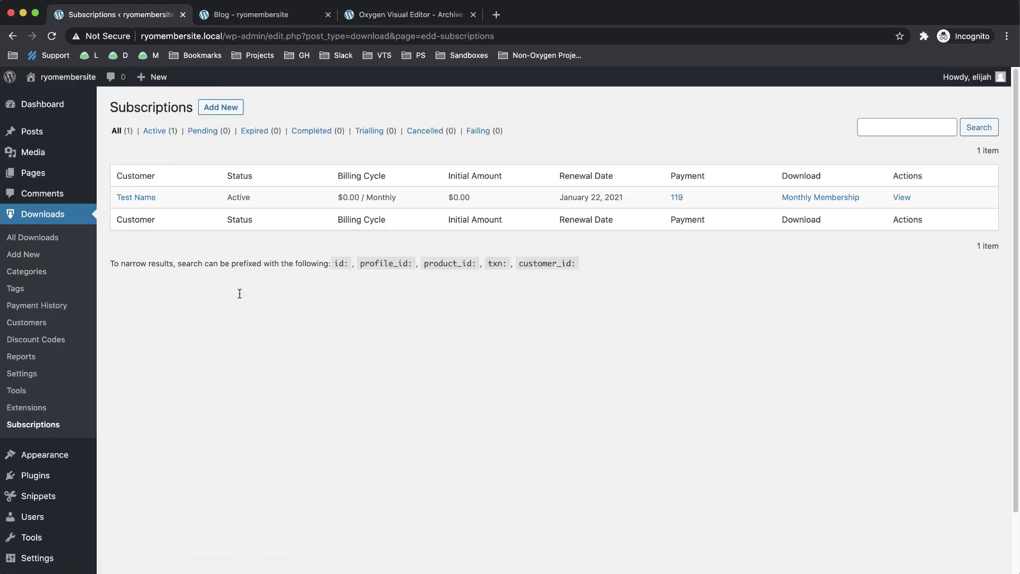
click(901, 197)
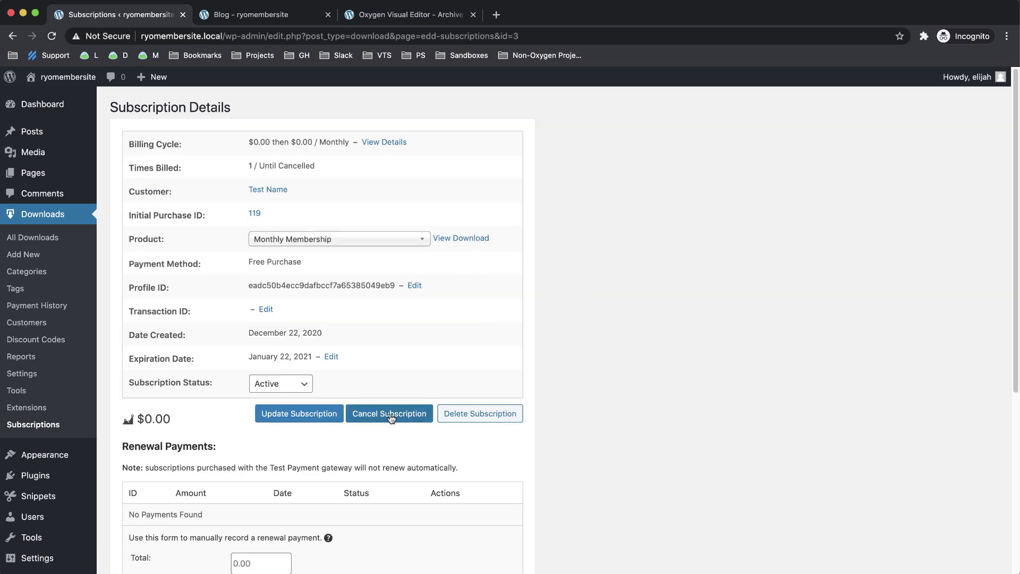
click(488, 410)
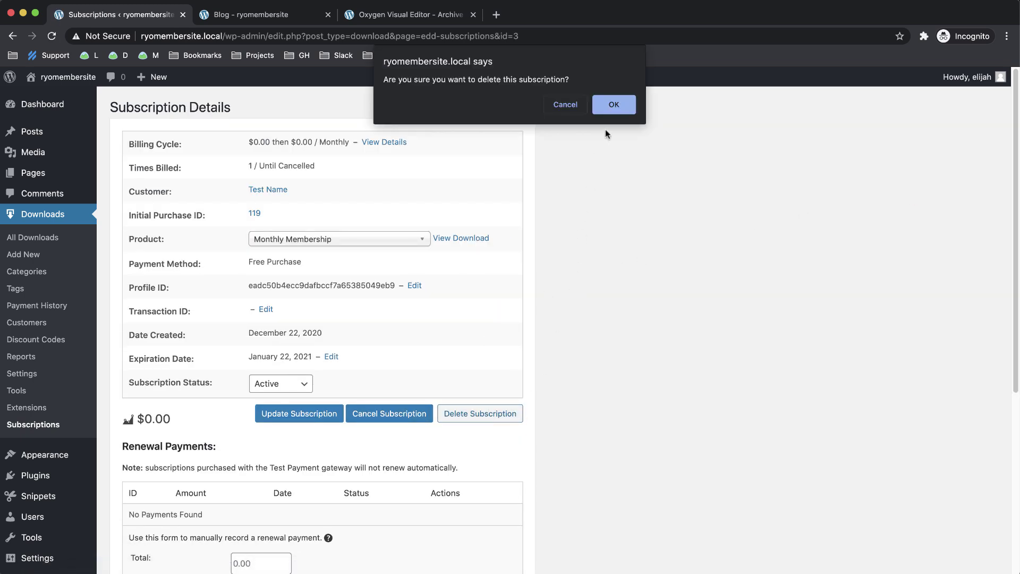
click(612, 106)
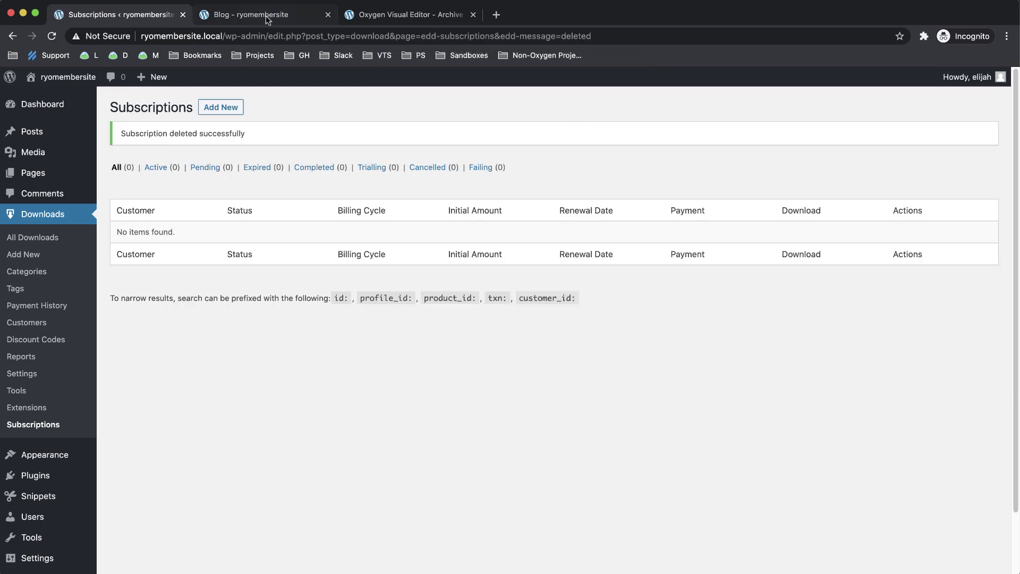
click(267, 17)
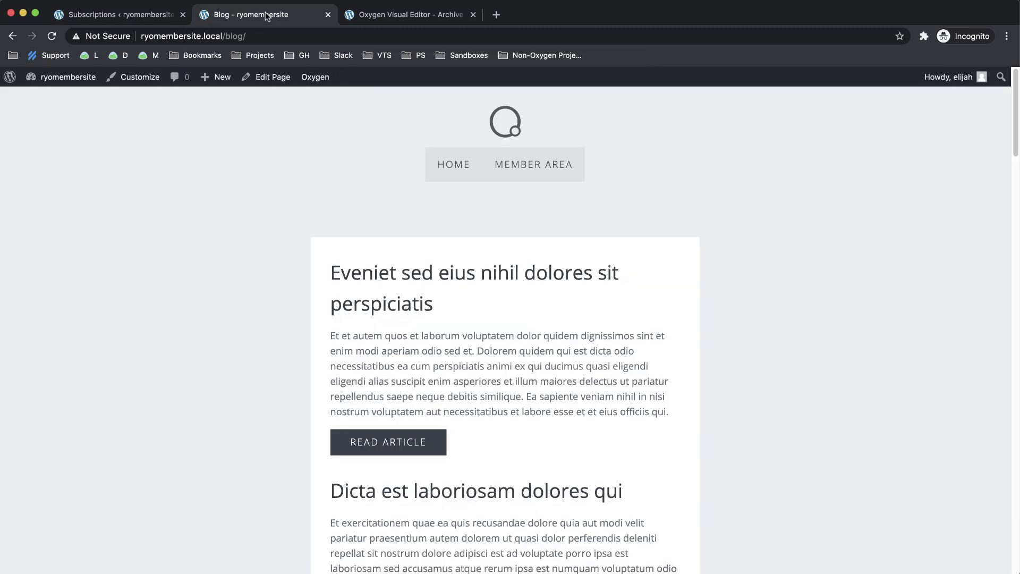
- Reload the Member Area blog as a non-member and confirm each post shows JOIN TO READ
click(547, 165)
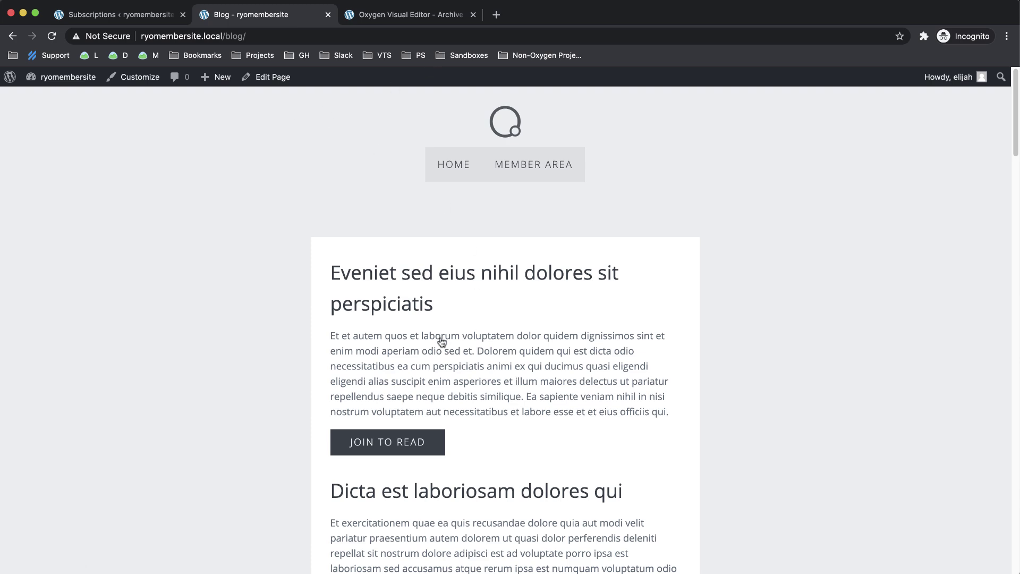
scroll(441, 342, down, 3)
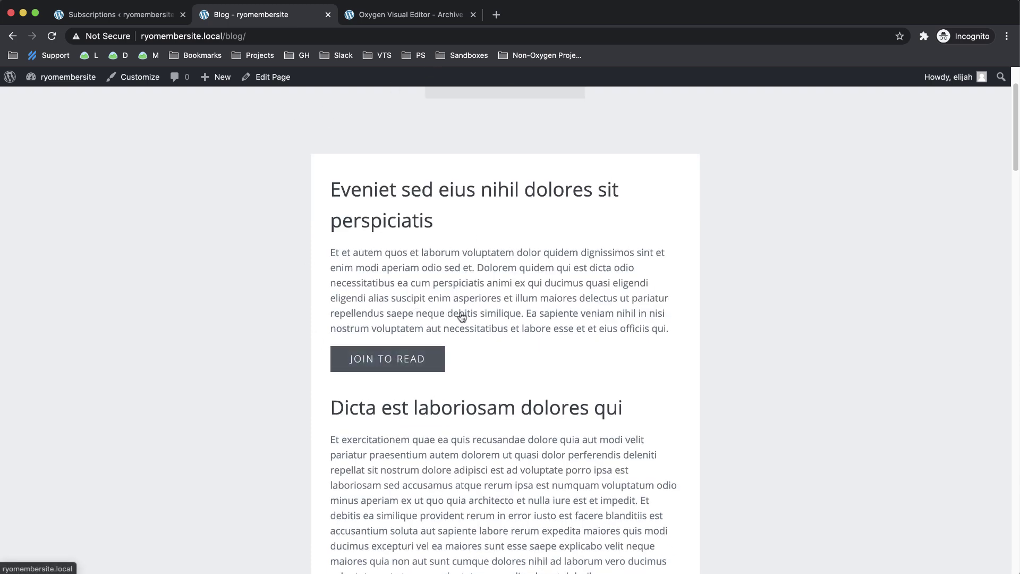
scroll(461, 318, down, 7)
scroll(428, 404, down, 8)
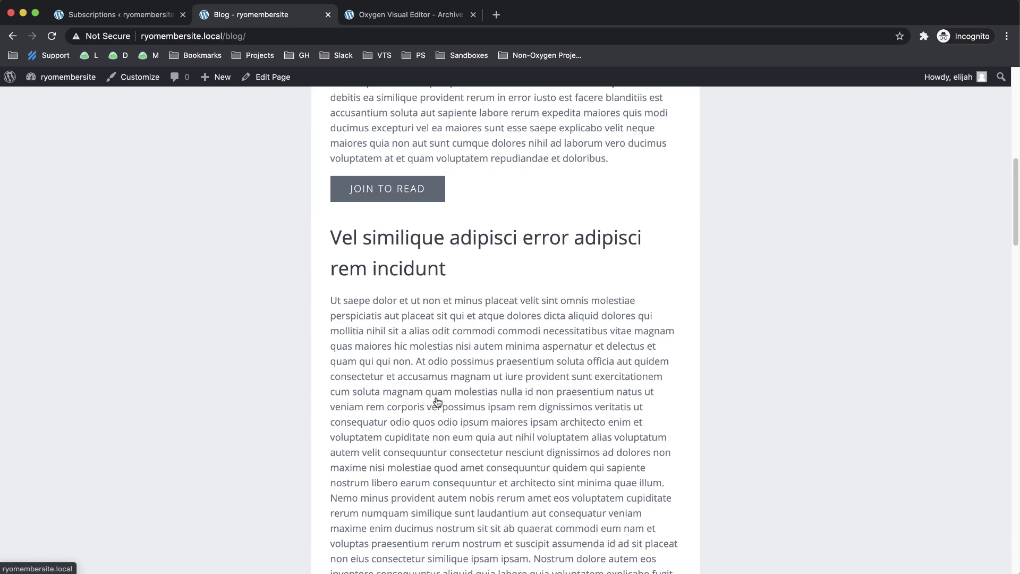
scroll(437, 402, up, 10)
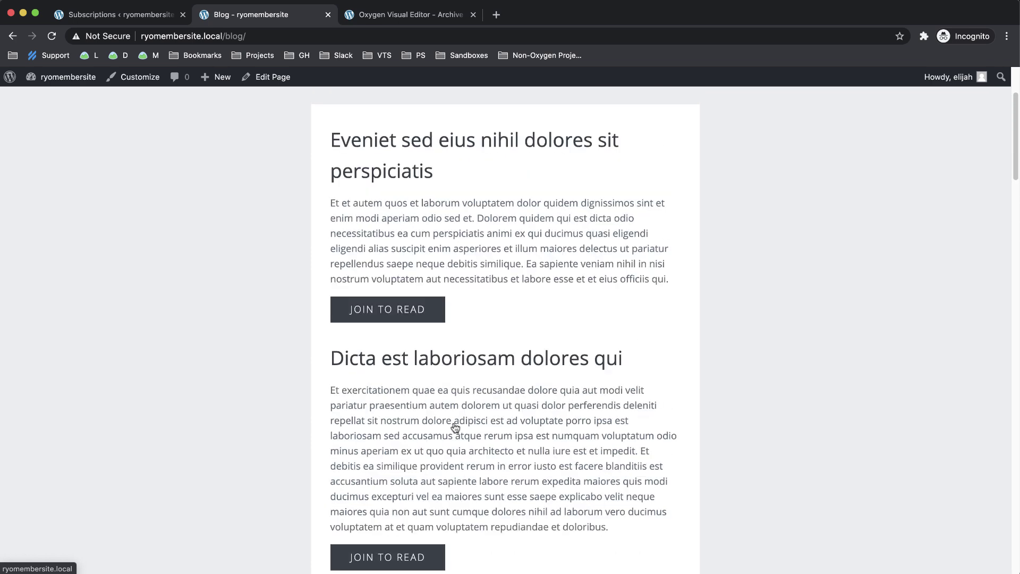
scroll(456, 426, up, 3)
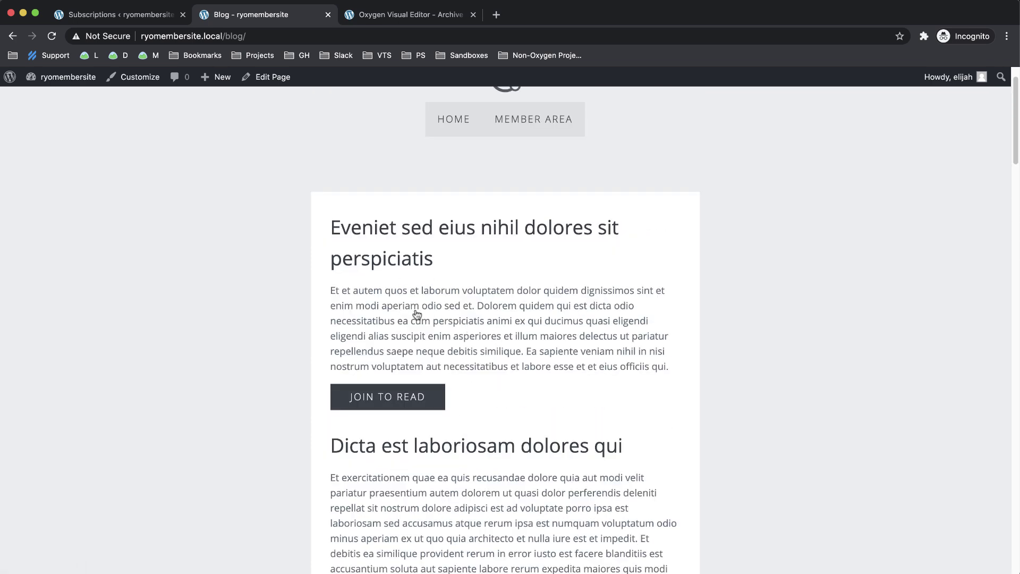
click(399, 15)
- Delete the 'no data for field' Text (#115), save the archive template, and close the editor
click(419, 402)
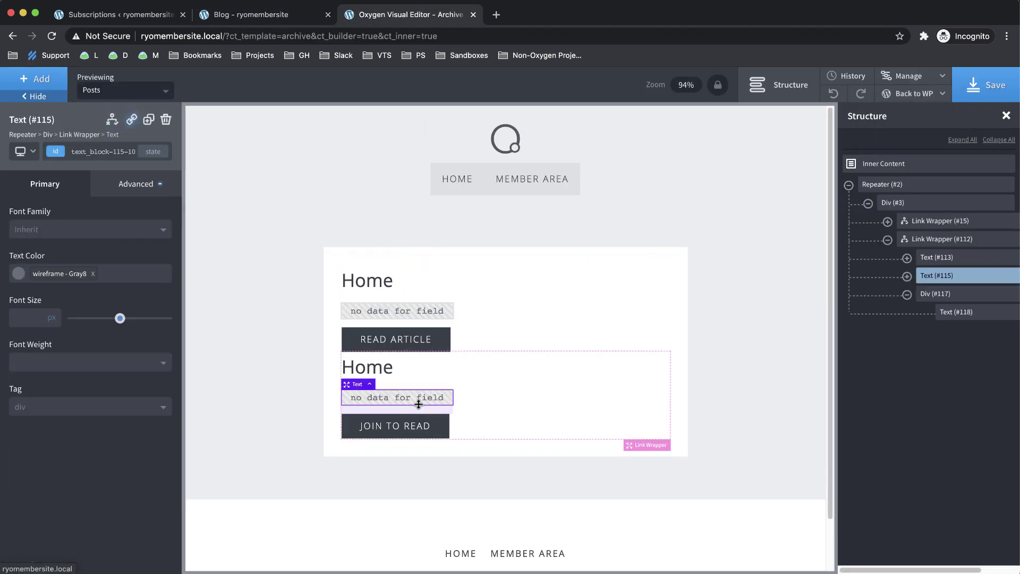
click(165, 120)
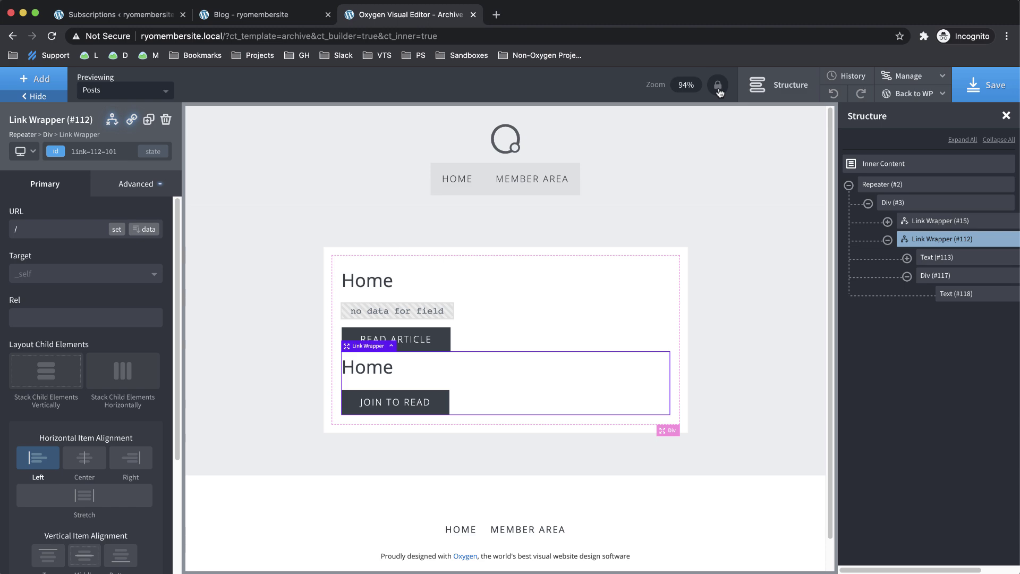
click(992, 87)
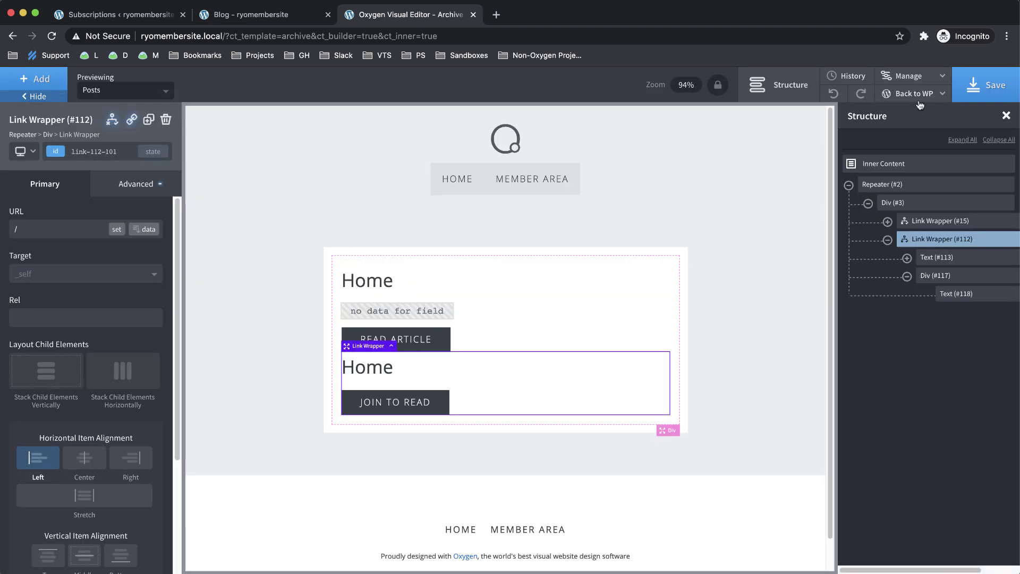
click(473, 15)
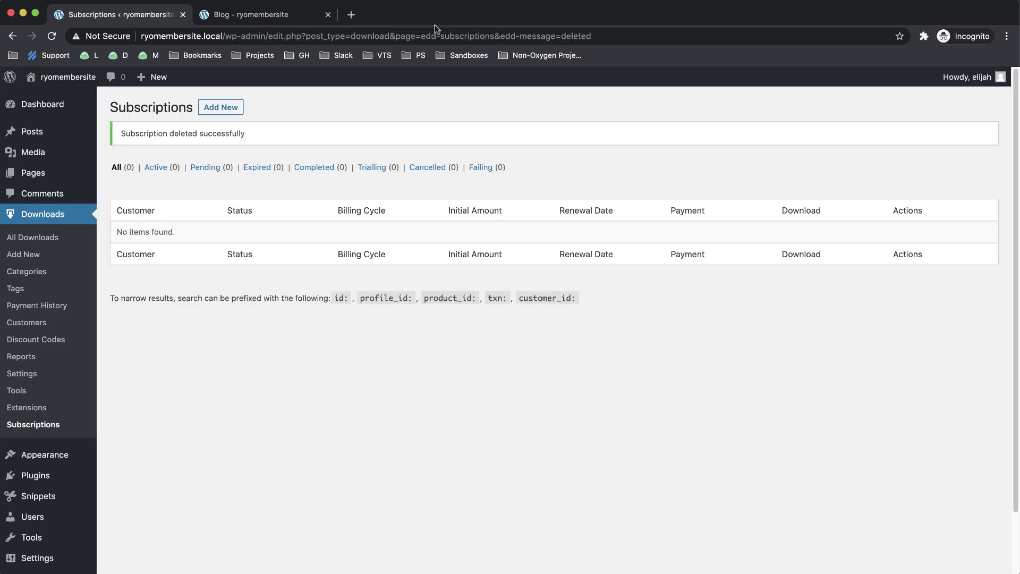
- Go from the Posts list to Oxygen's Templates list
click(49, 134)
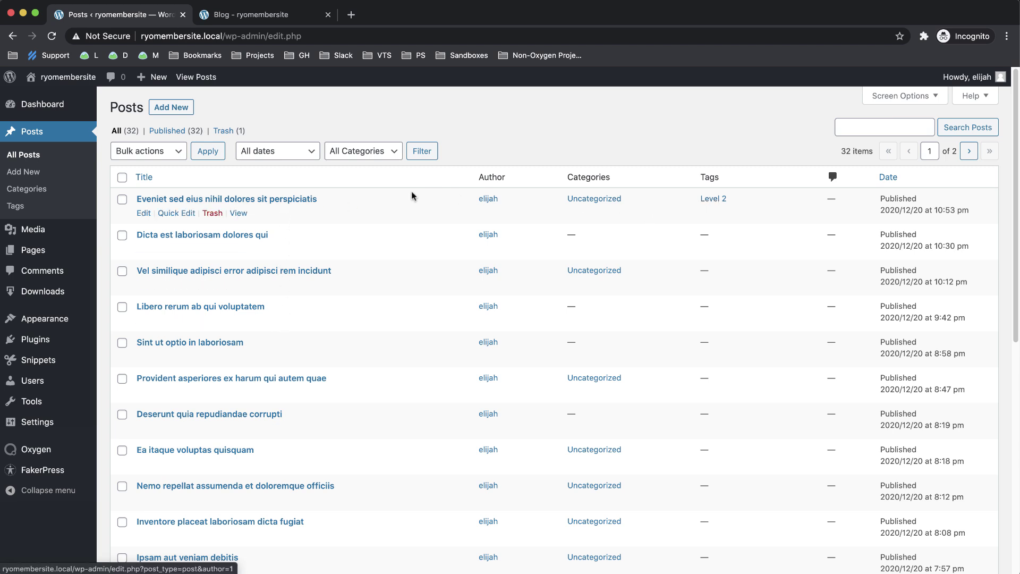
mouse_move(68, 454)
click(134, 468)
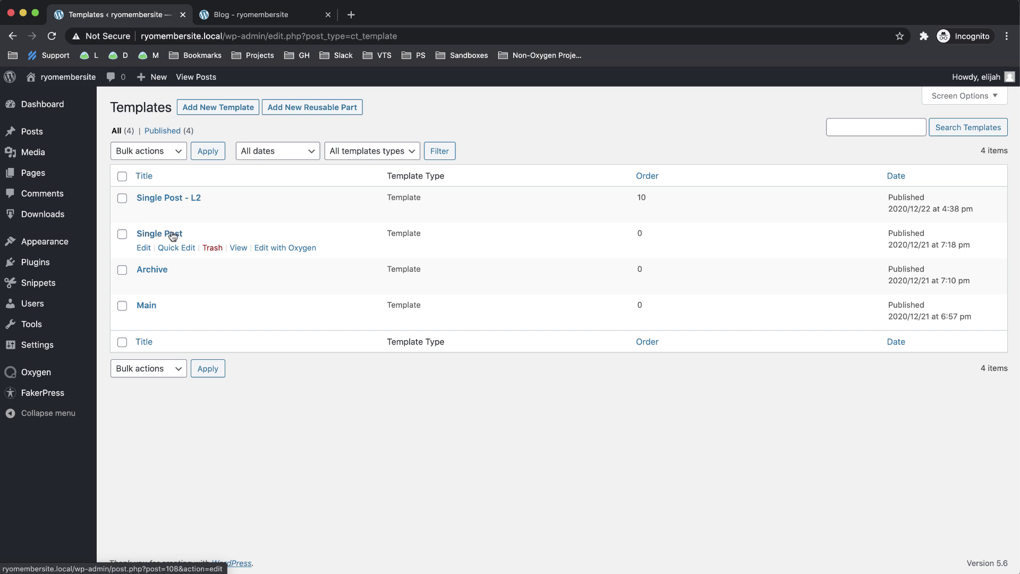
click(173, 200)
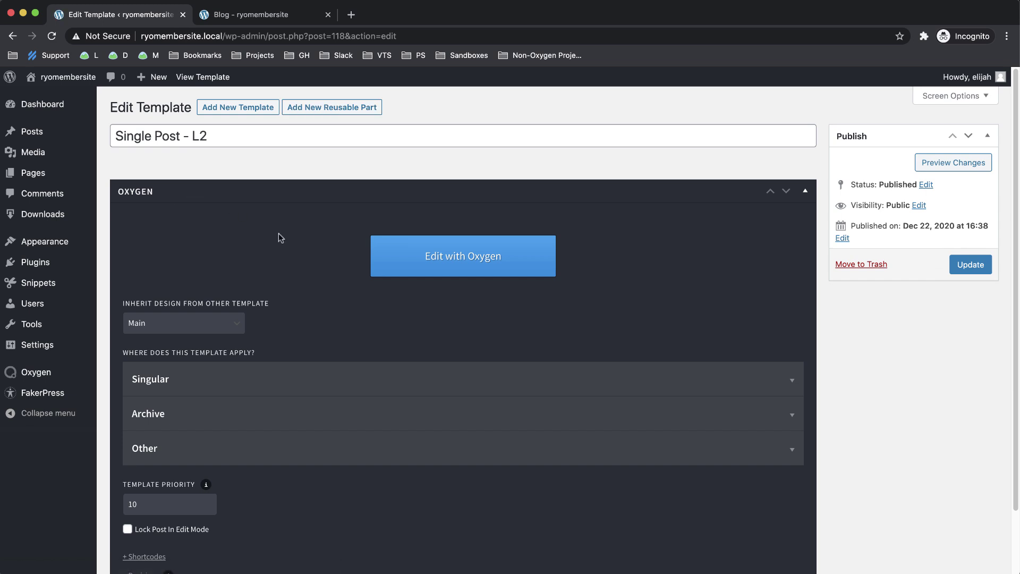
click(275, 378)
scroll(313, 308, down, 3)
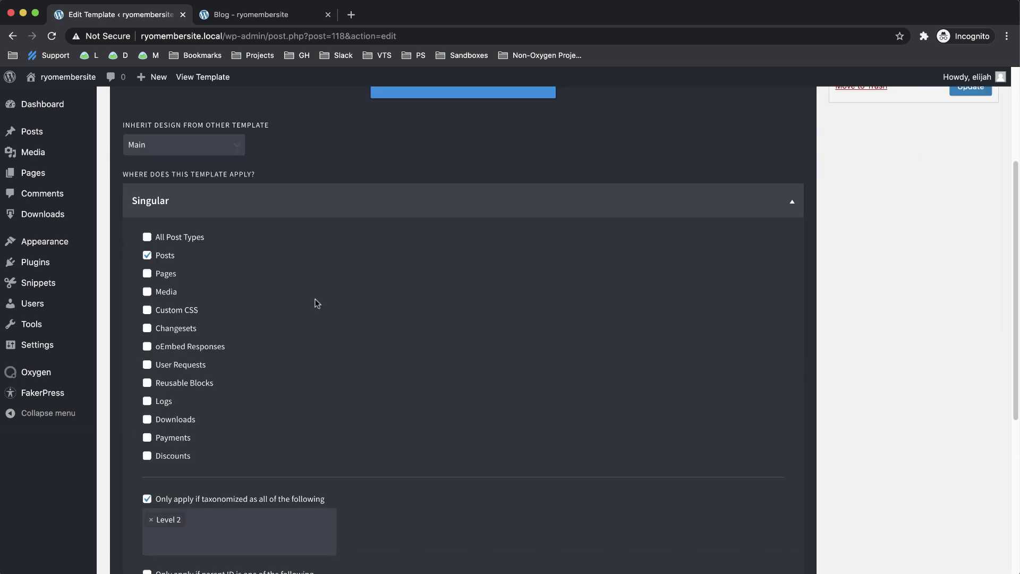
scroll(317, 302, down, 2)
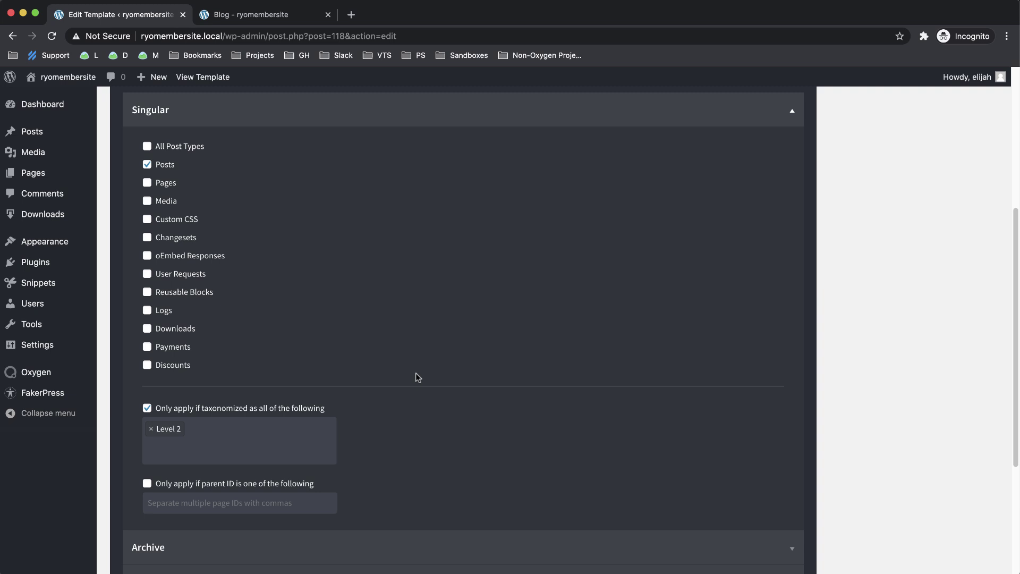
scroll(429, 375, down, 1)
scroll(428, 375, down, 2)
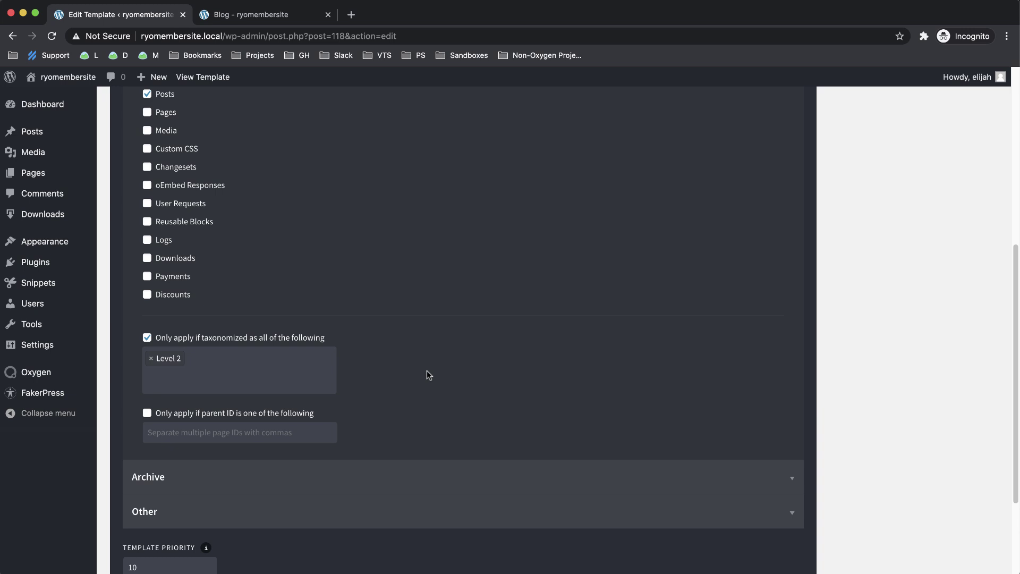
scroll(445, 345, down, 3)
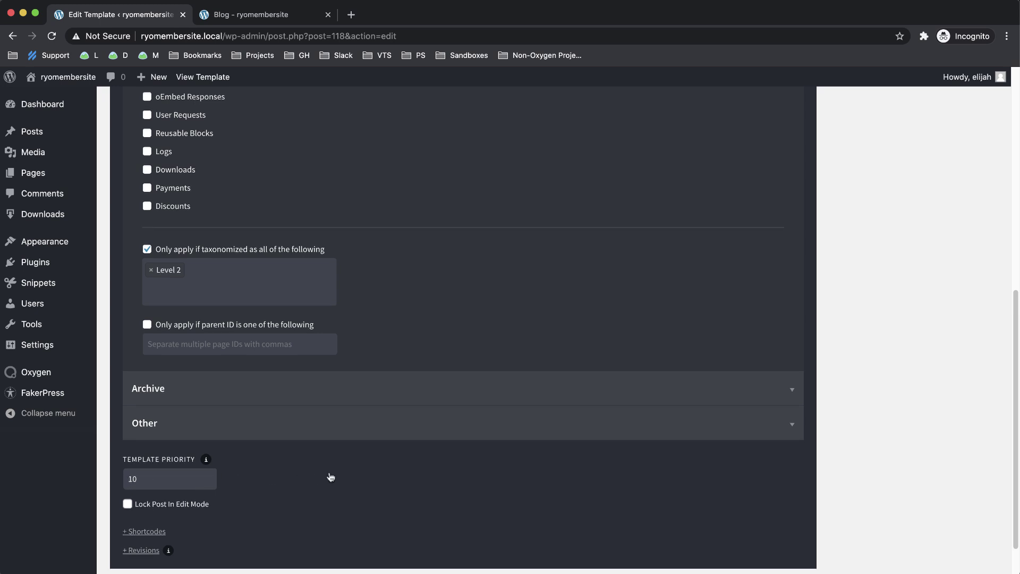
scroll(330, 477, up, 6)
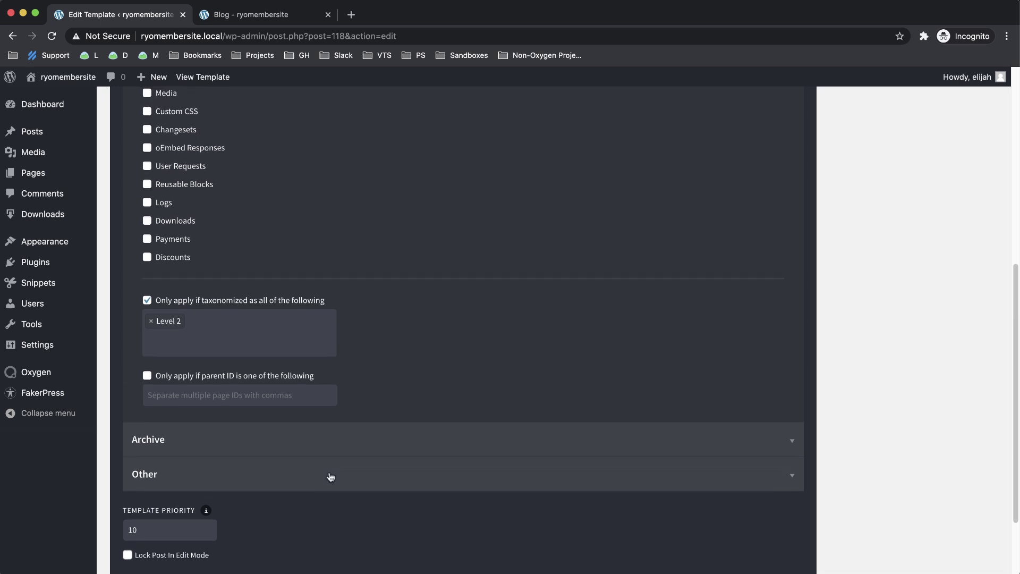
scroll(453, 462, up, 6)
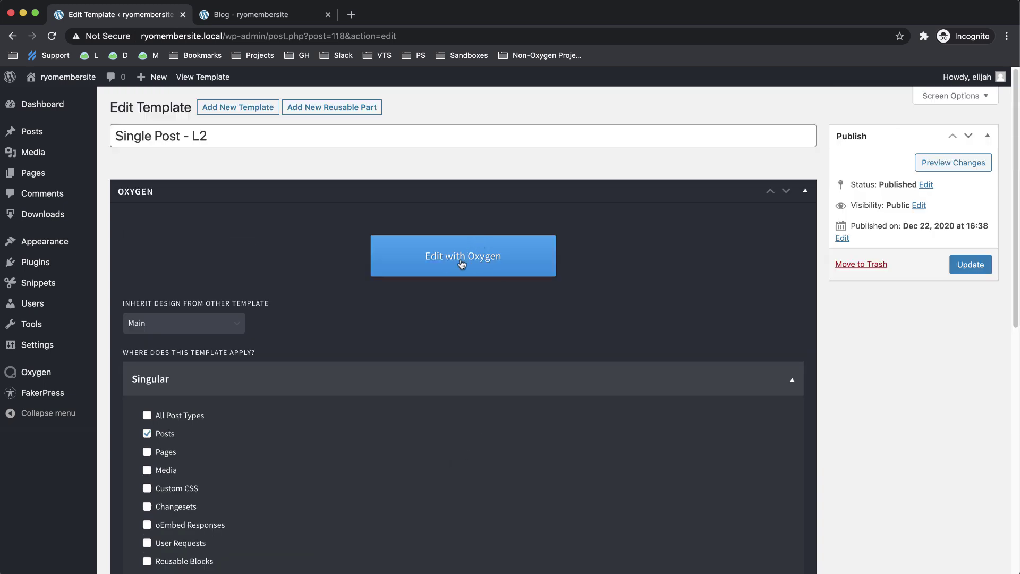
mouse_move(35, 214)
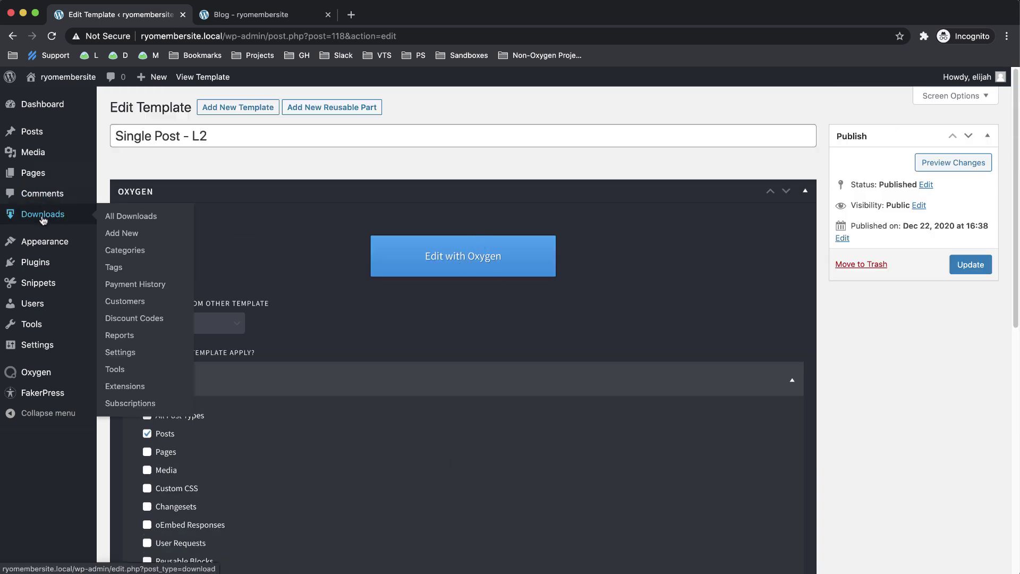
- In a new tab, rename the Lifetime Membership download to 'Level 2 access' and update it
right_click(129, 221)
click(183, 224)
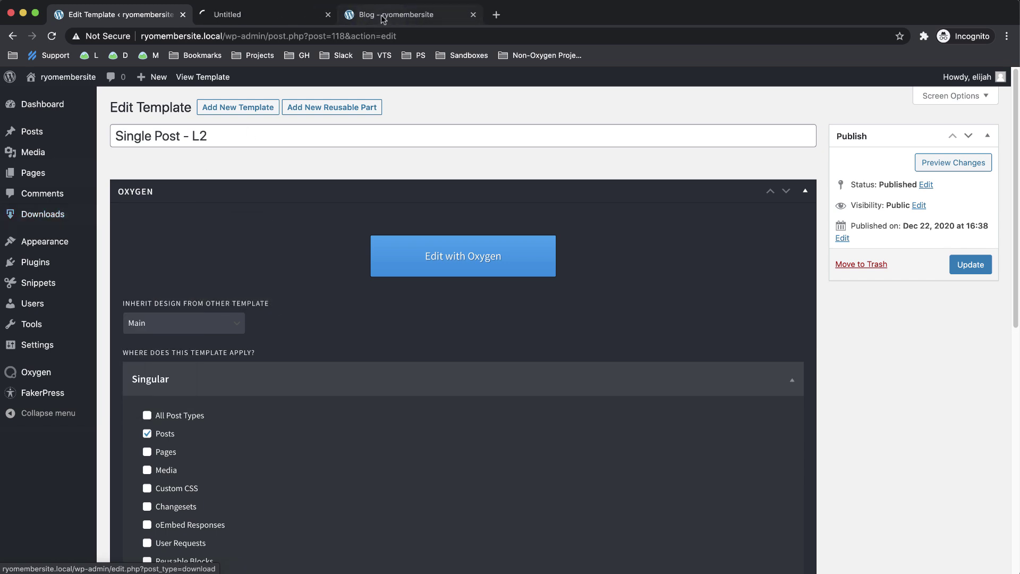
click(290, 14)
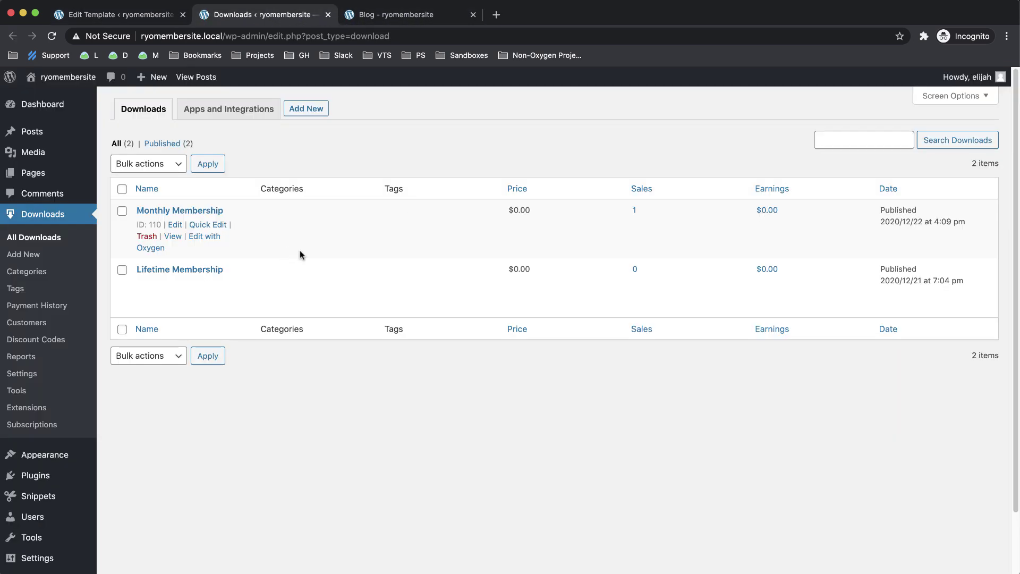
click(191, 269)
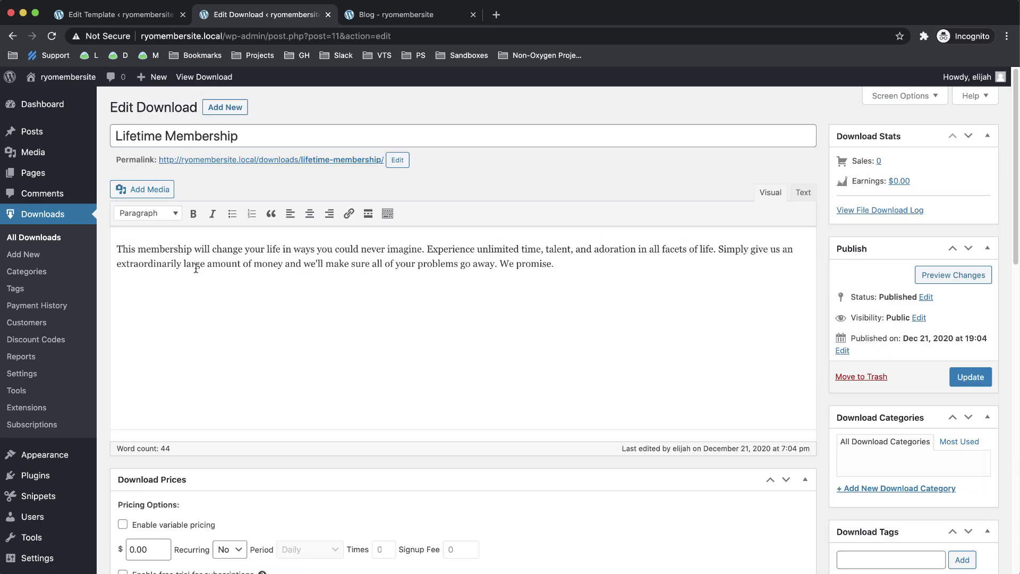
drag(259, 136, 96, 130)
text(Level)
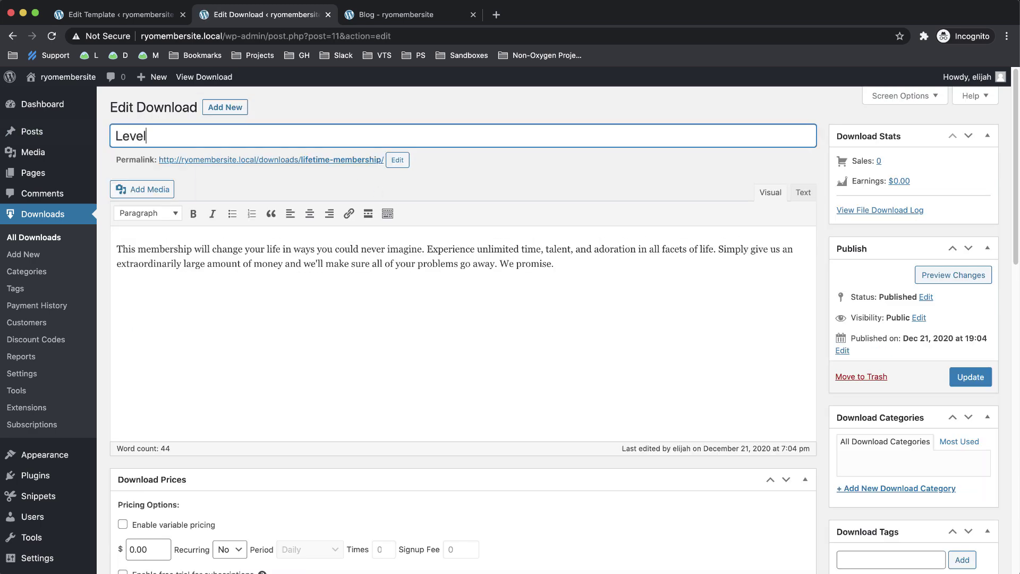
text( 2 access)
click(971, 378)
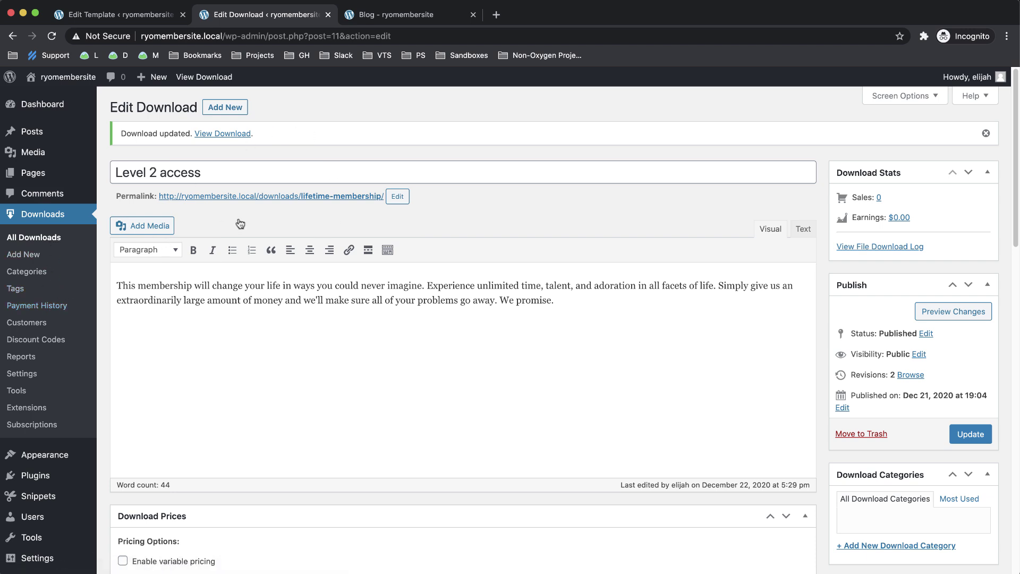
scroll(168, 264, down, 1)
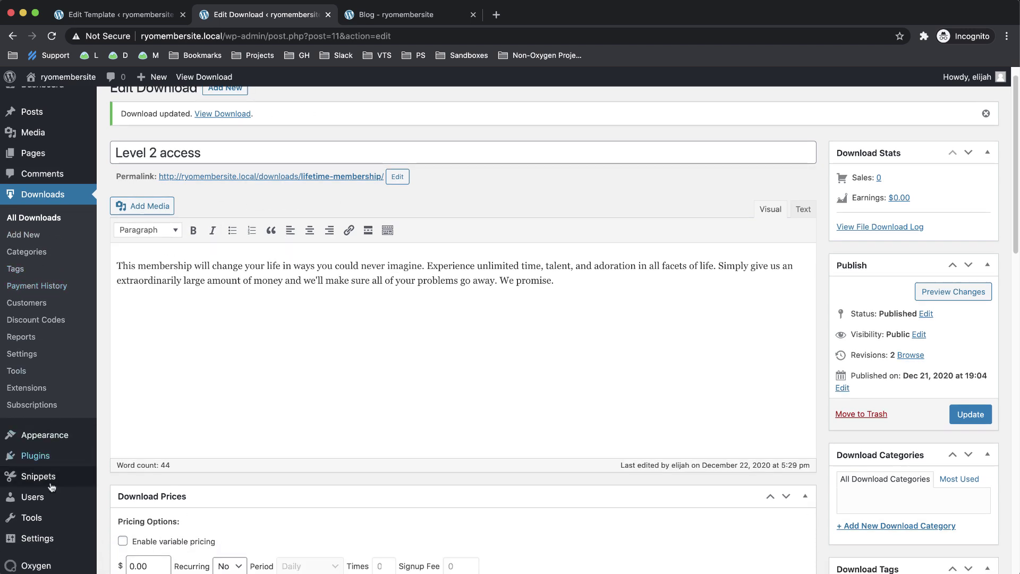
click(401, 16)
click(270, 16)
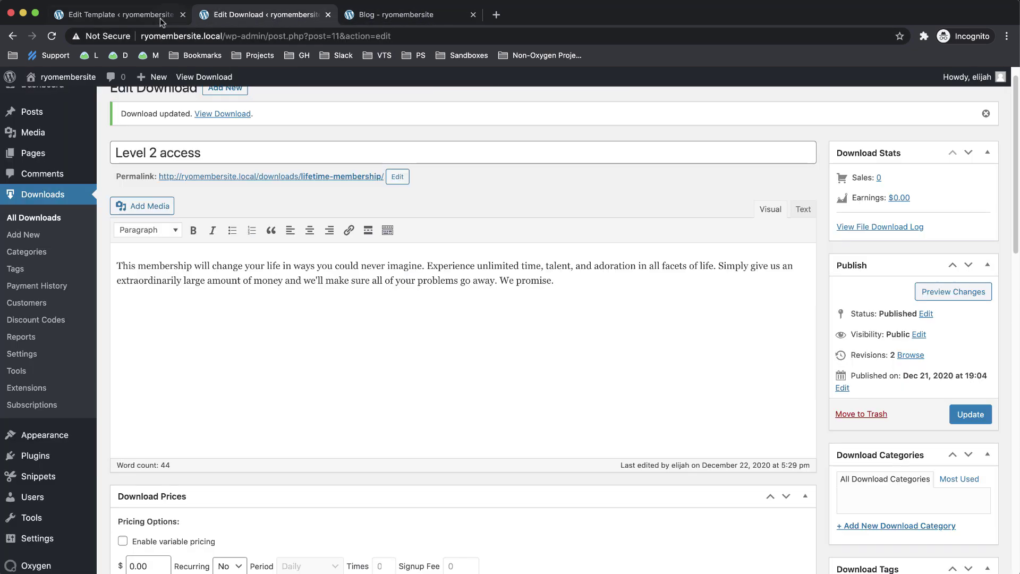
click(133, 18)
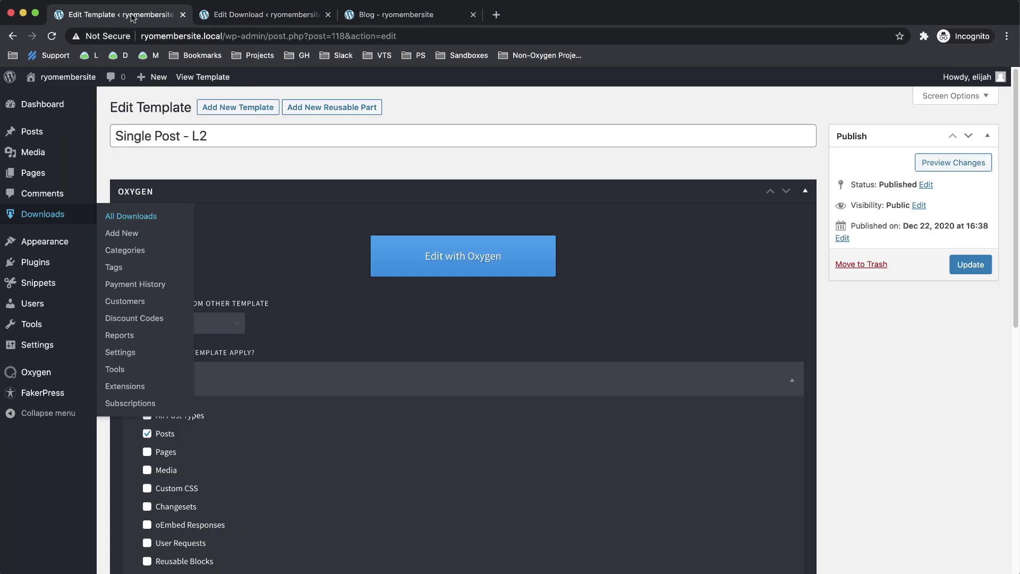
- Open the Single Post - L2 template in Oxygen and delete the 'THIS IS A LEVEL 2 POST' heading
click(420, 256)
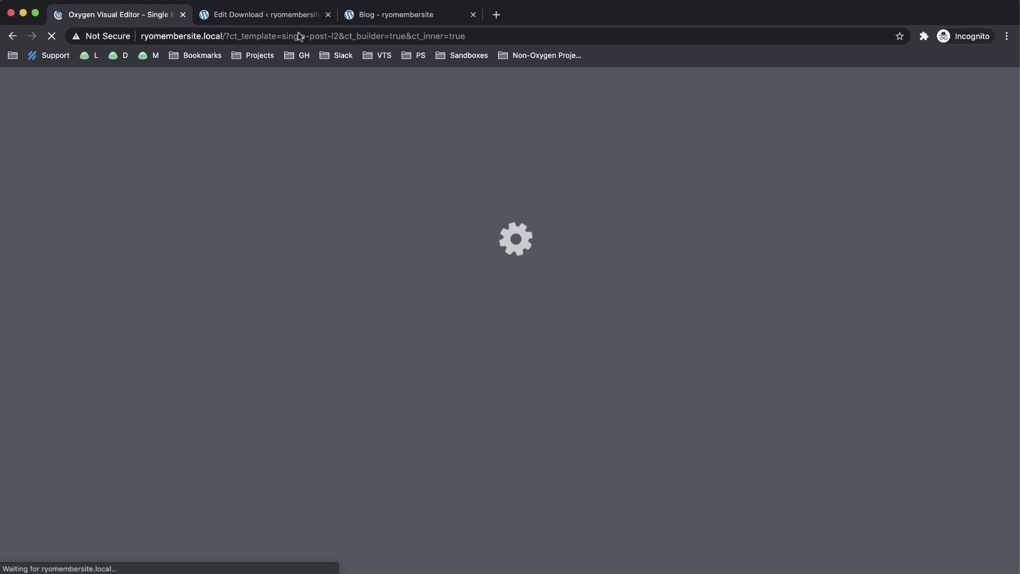
click(285, 15)
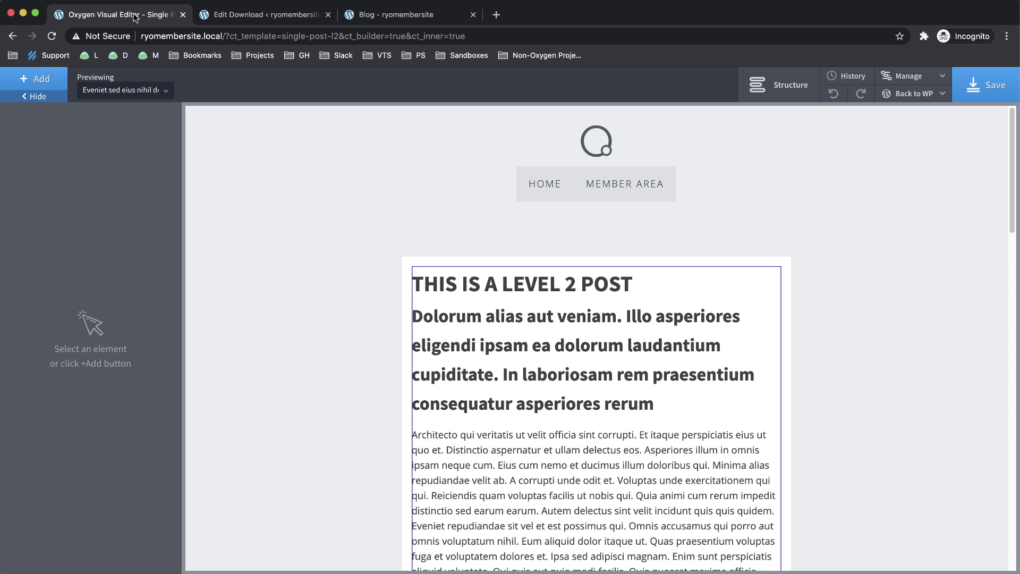
click(556, 287)
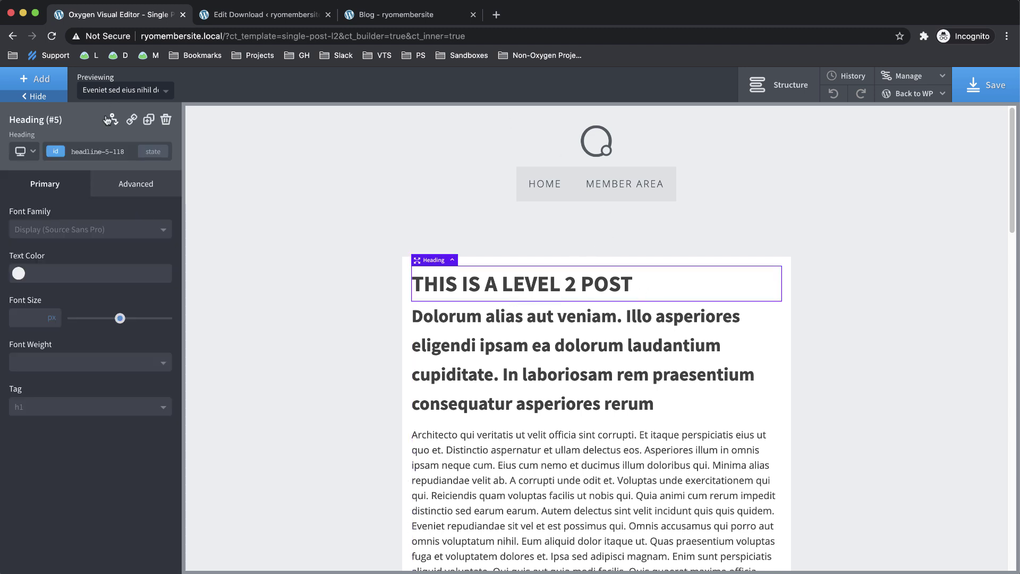
click(167, 120)
- Add a new Div (#6) and move the Inner Content element into it
click(676, 329)
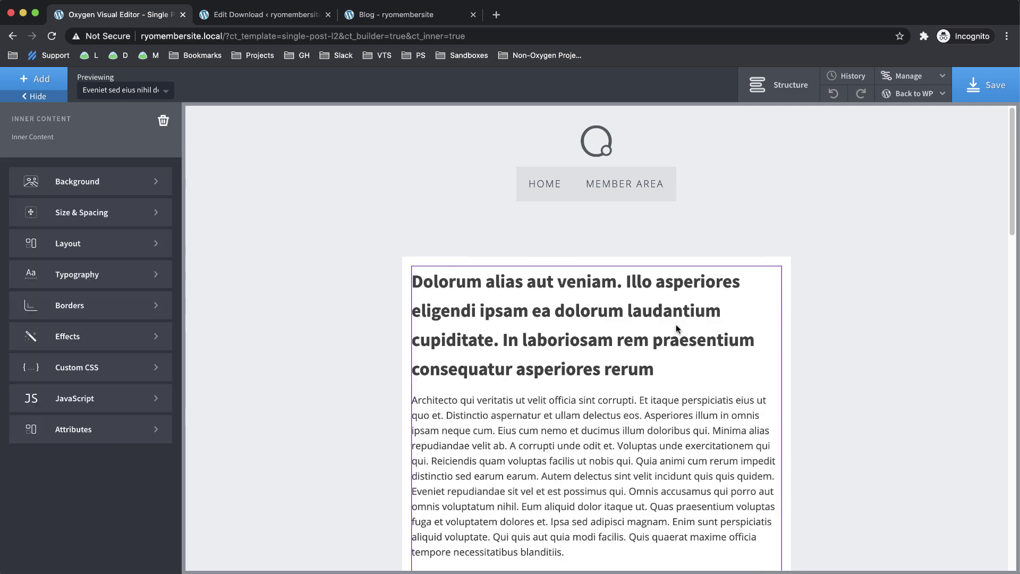
click(45, 81)
click(123, 197)
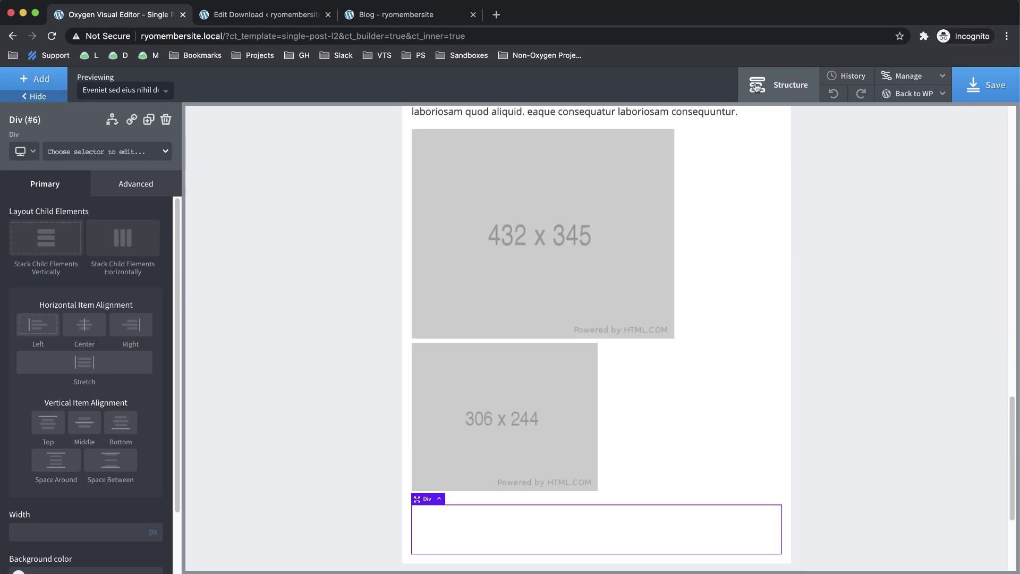
click(758, 86)
mouse_move(882, 203)
mouse_down()
mouse_move(887, 191)
mouse_move(892, 205)
mouse_up()
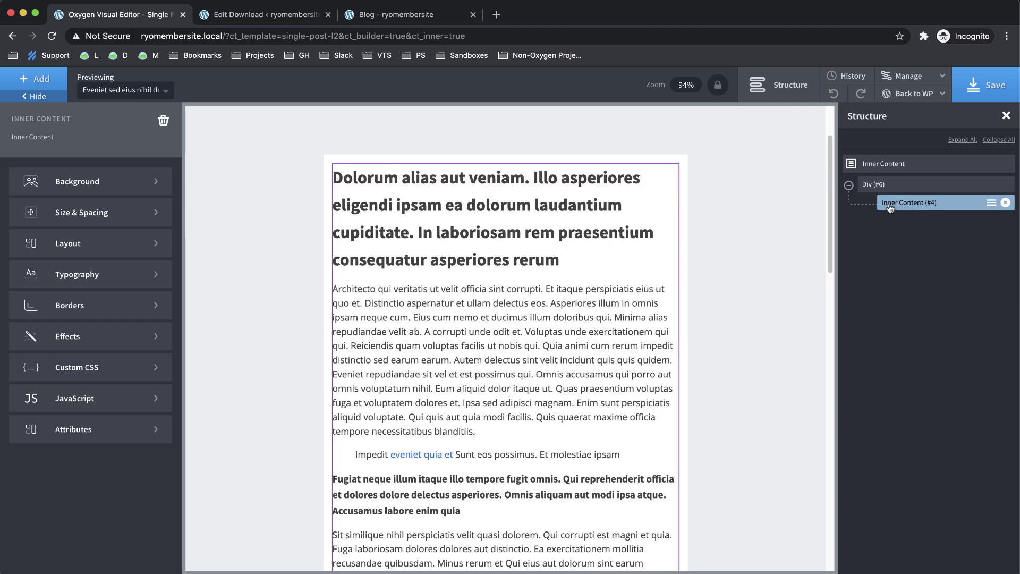
click(877, 184)
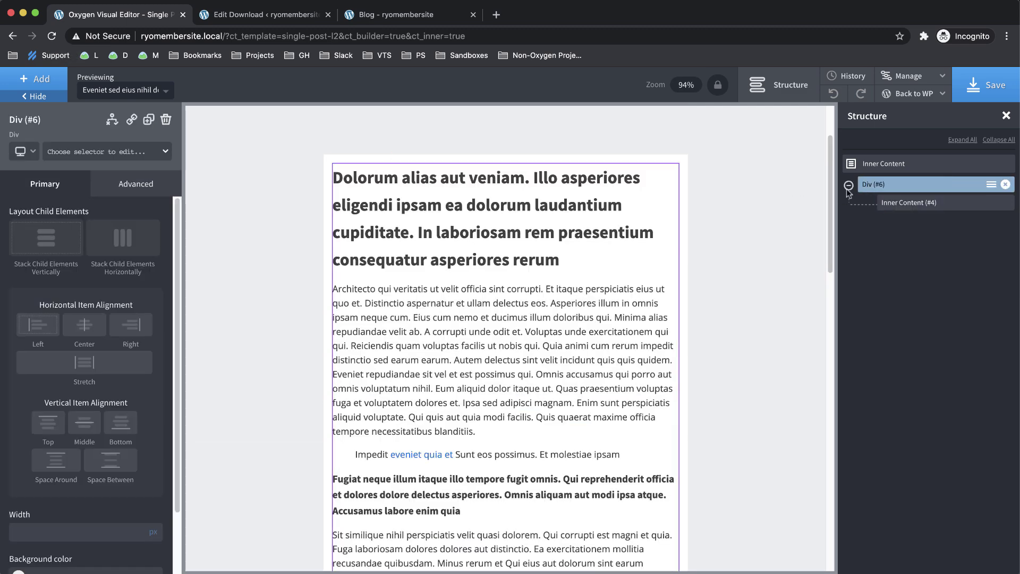
- Give Div (#6) the visibility condition 'User... has purchased' download 11
click(112, 122)
click(134, 153)
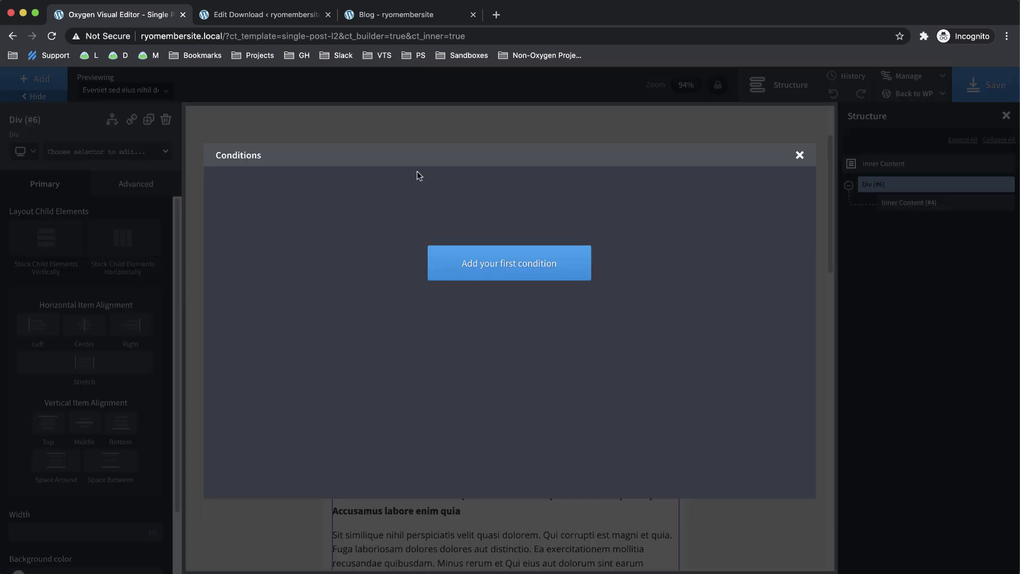
click(529, 263)
click(325, 197)
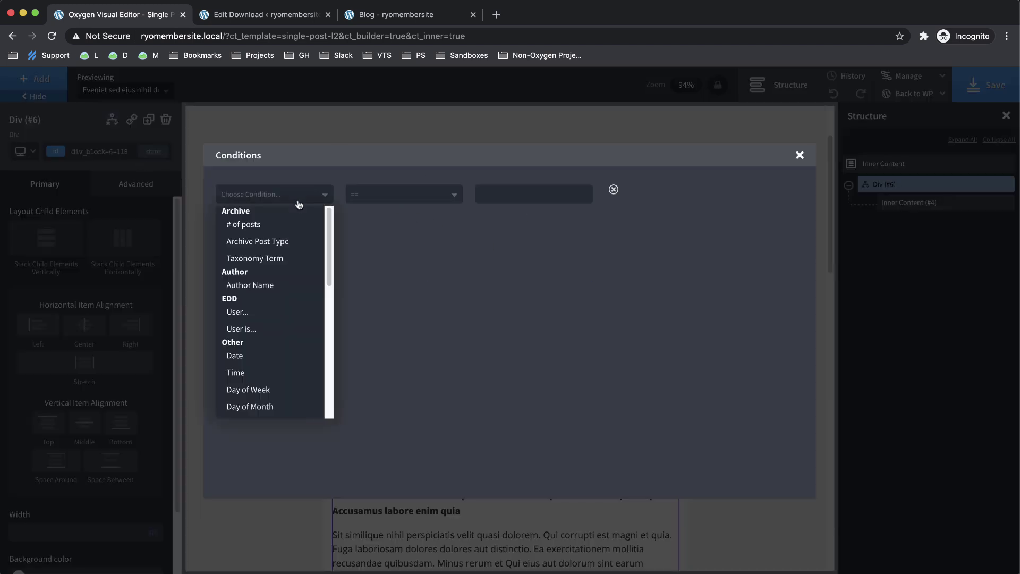
click(258, 322)
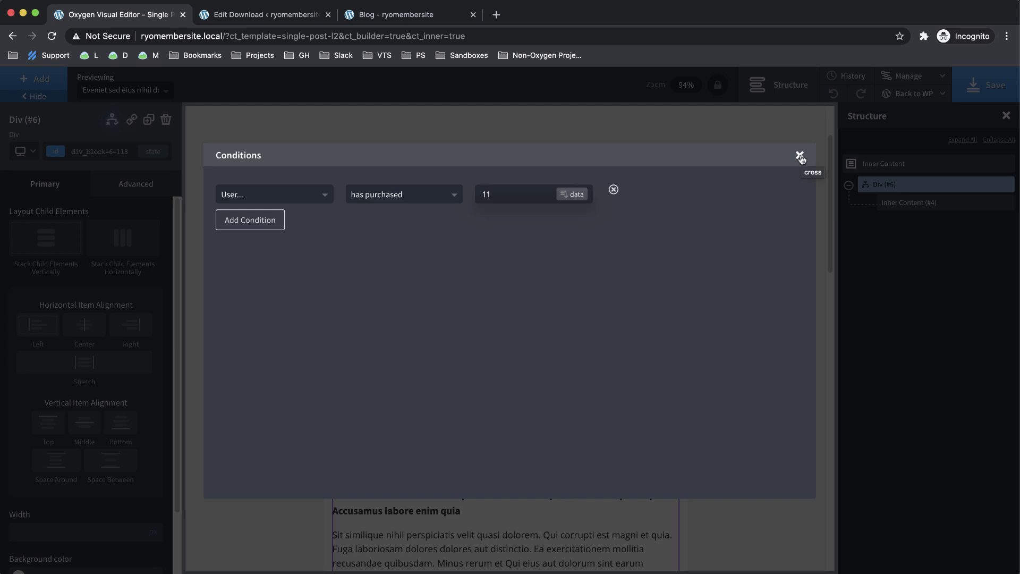
click(801, 156)
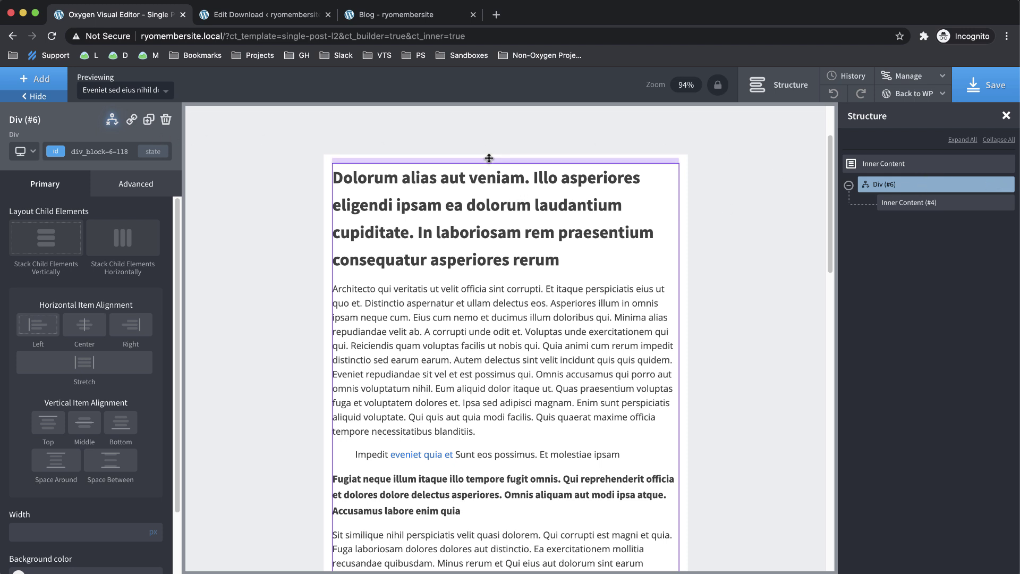
- Insert the Wireframe CTA One Package section ($152, OK, GOT IT!) above Div (#6)
mouse_move(899, 191)
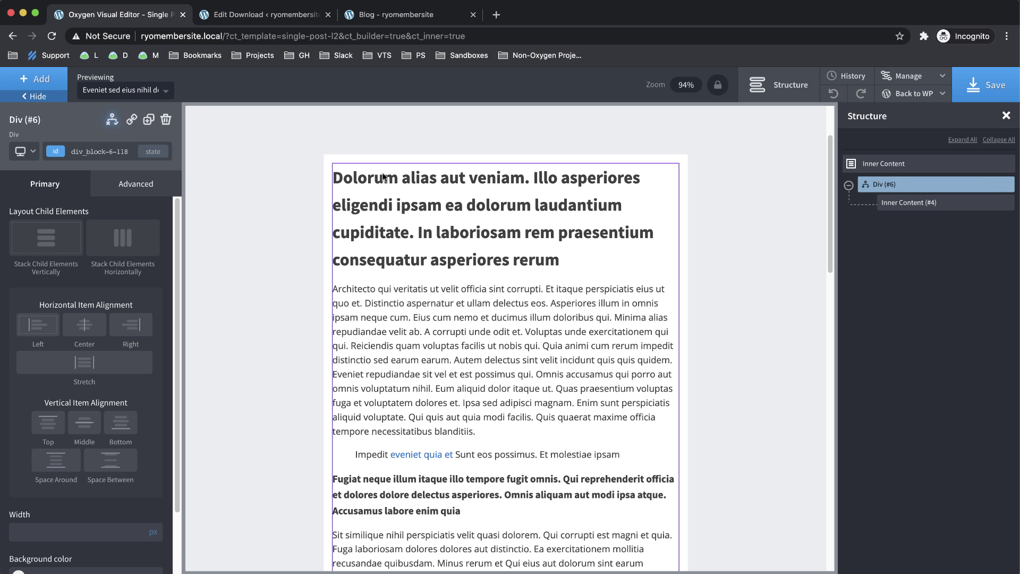
click(35, 85)
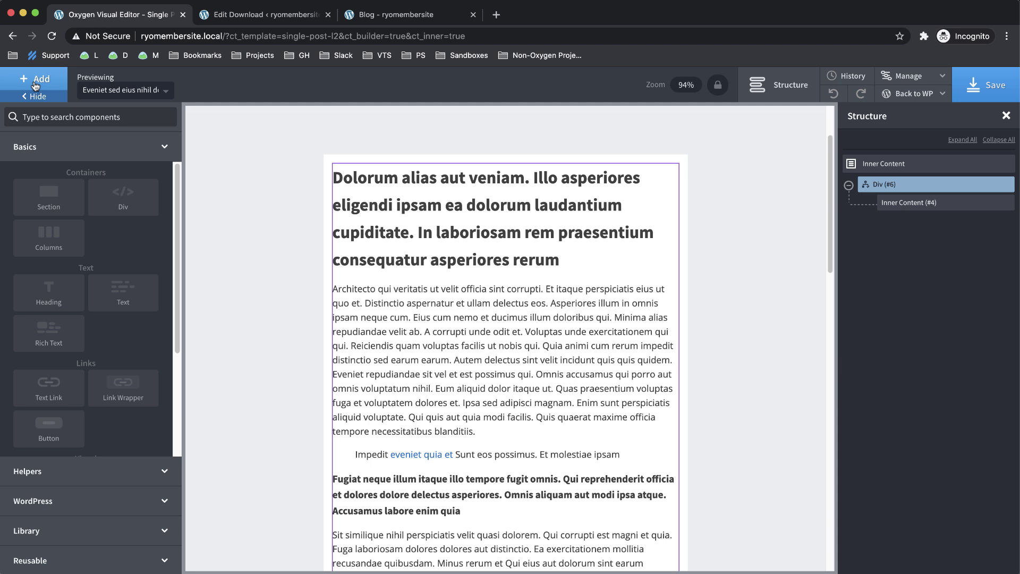
click(88, 532)
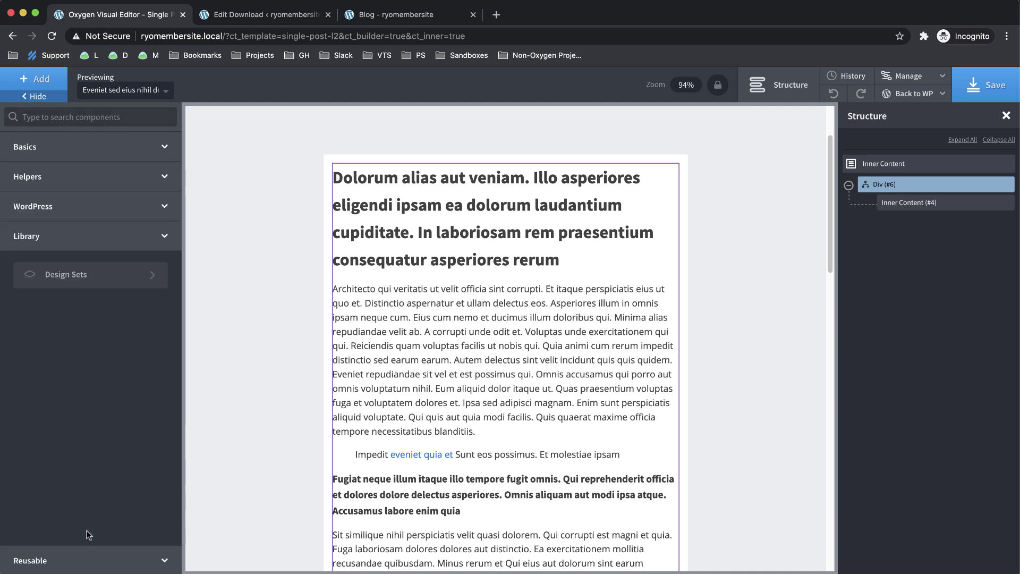
click(120, 276)
scroll(130, 490, down, 3)
click(109, 549)
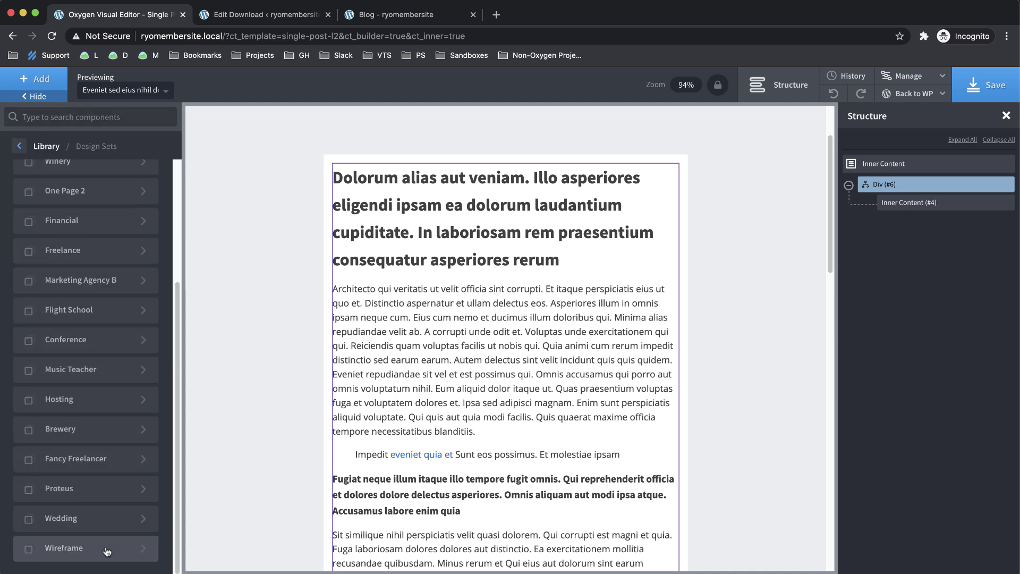
click(129, 263)
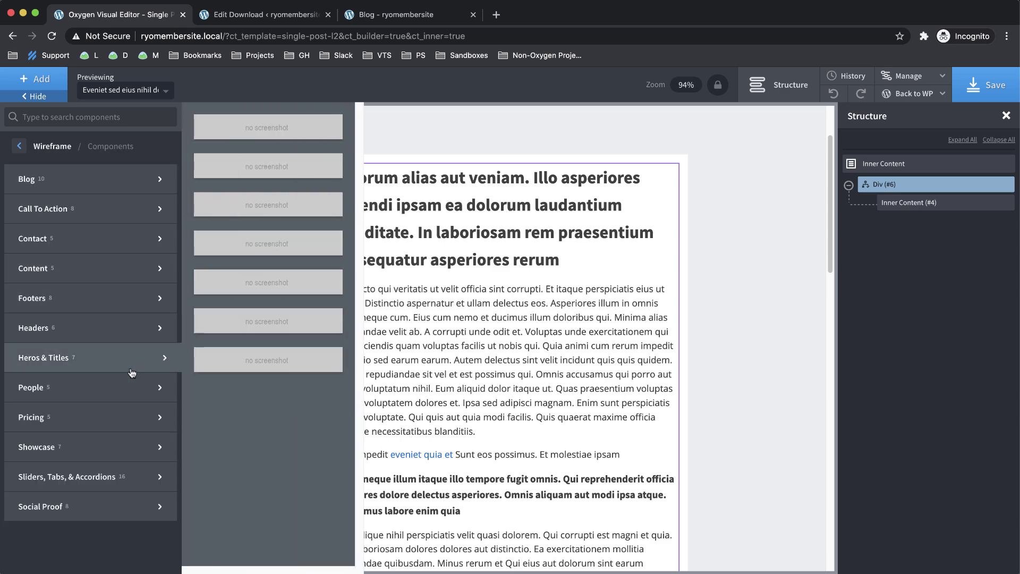
mouse_move(125, 215)
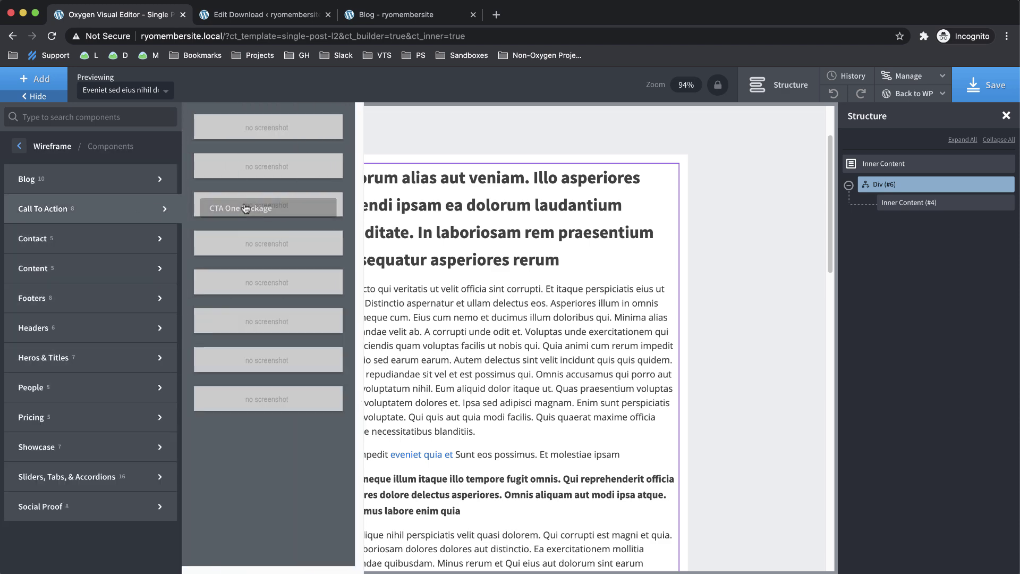
click(281, 209)
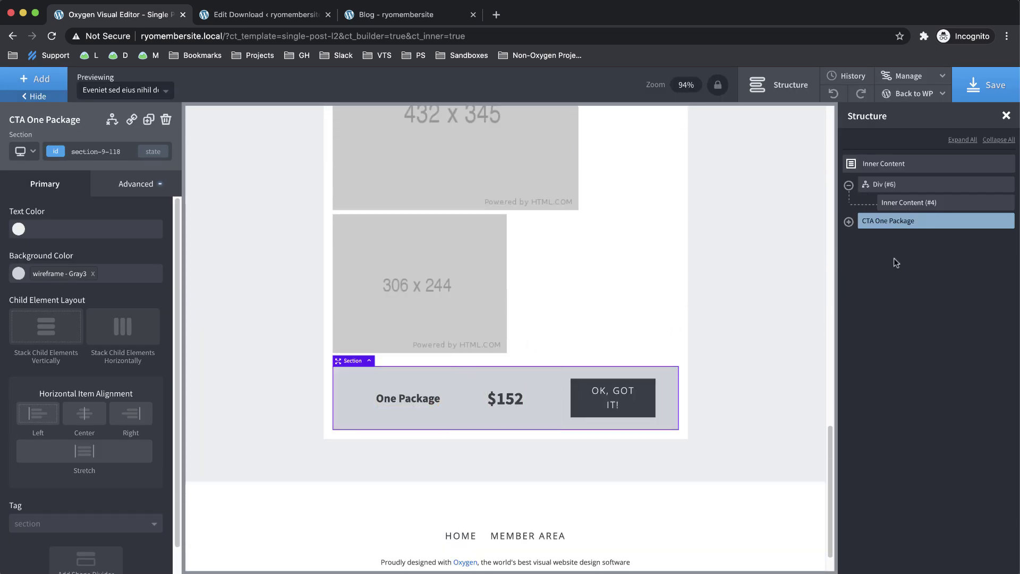
drag(885, 221, 886, 186)
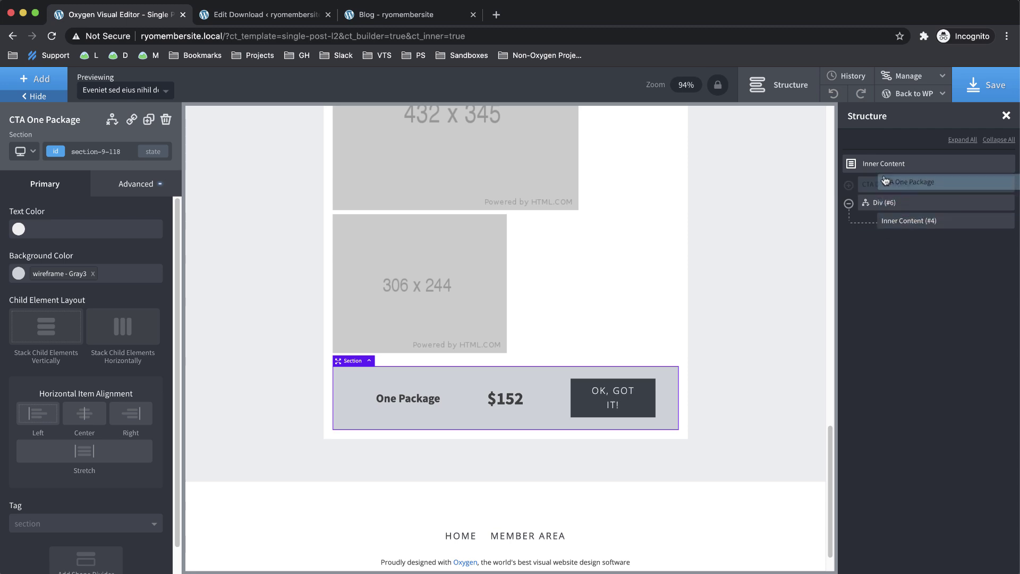
scroll(568, 325, up, 10)
scroll(567, 326, up, 15)
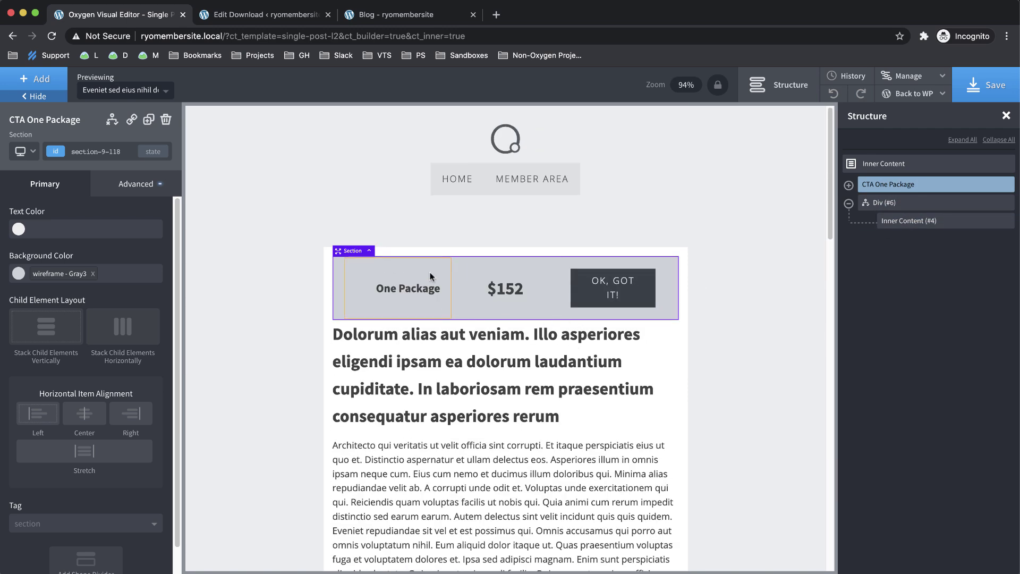
- Change the CTA heading to 'Level 2 Access' and its button to 'BUY NOW', keeping $152
double_click(396, 291)
text(Level)
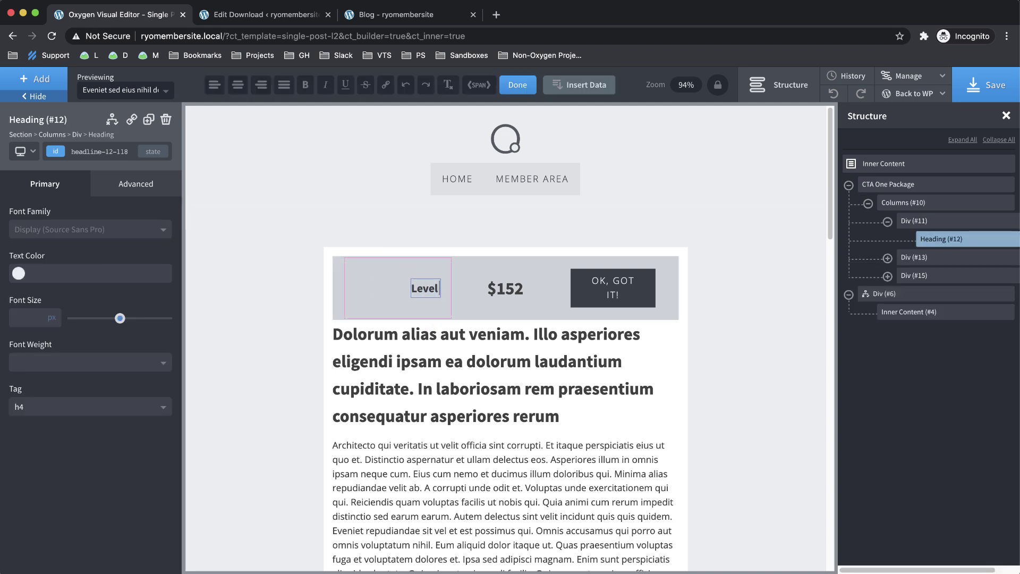
text( 2 Access)
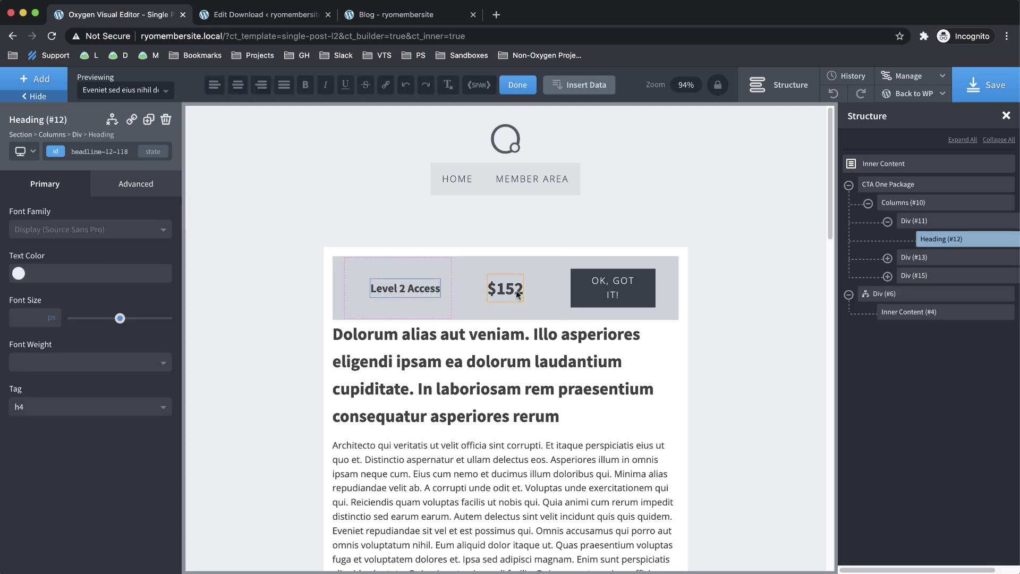
double_click(516, 291)
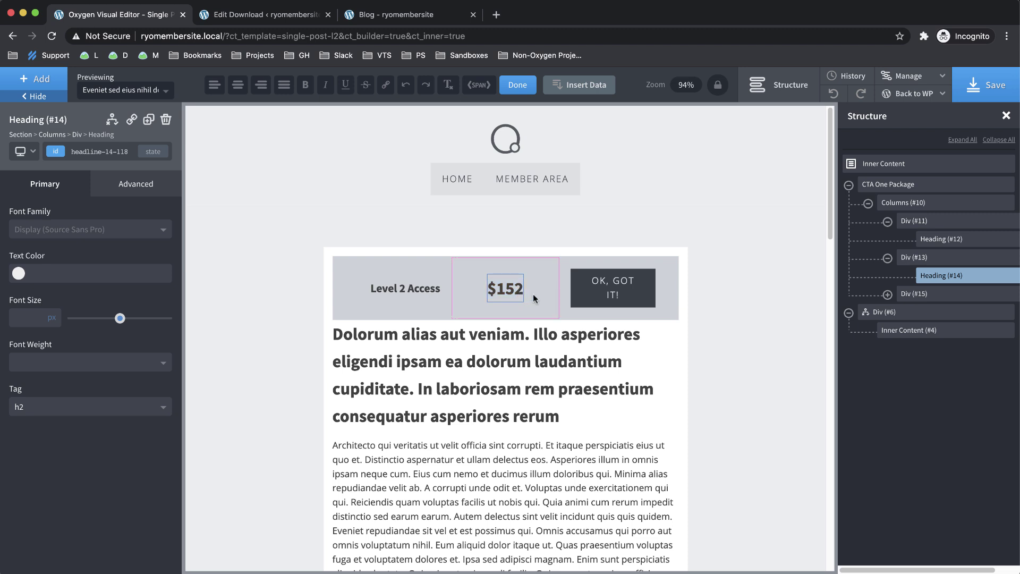
click(530, 302)
double_click(613, 289)
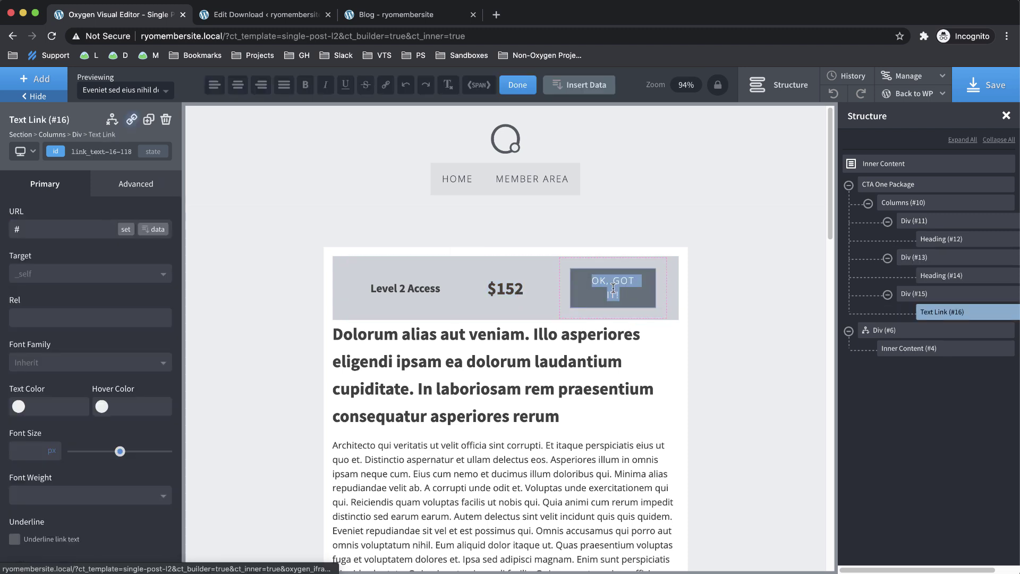
text(BUY NOW)
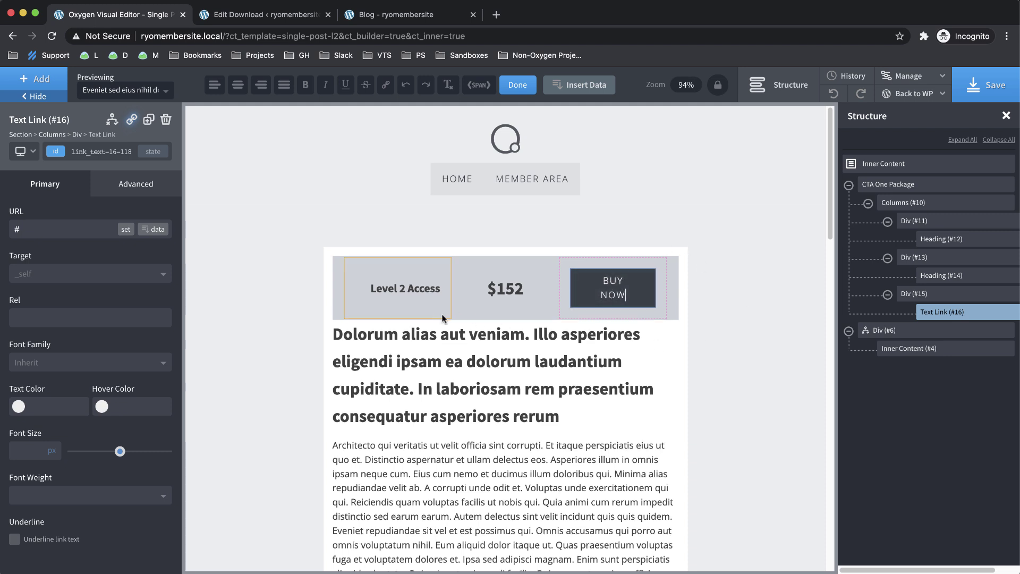
- Add a Heading element and drag it to the top of the Inner Content area
click(428, 321)
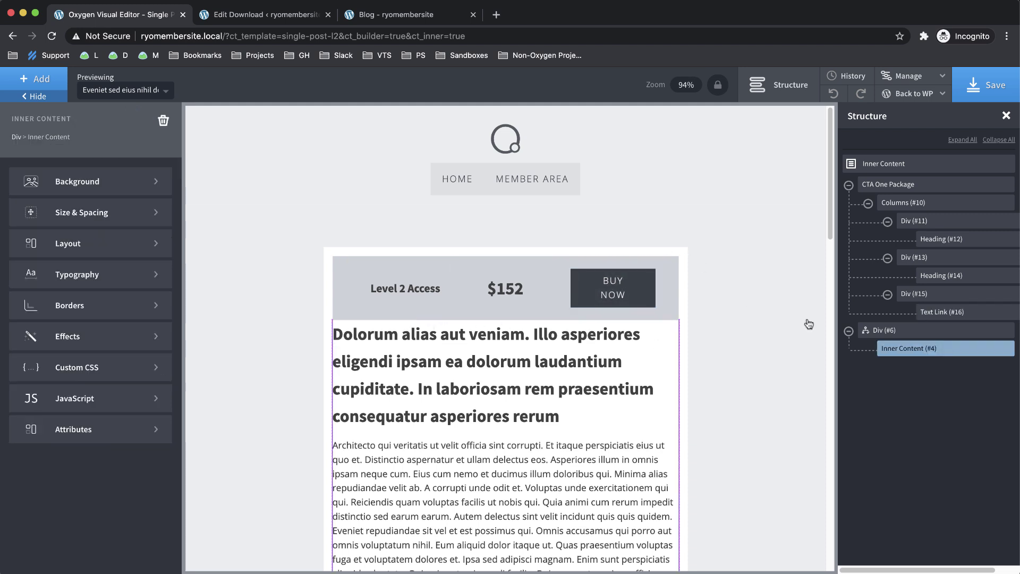
click(903, 330)
click(884, 173)
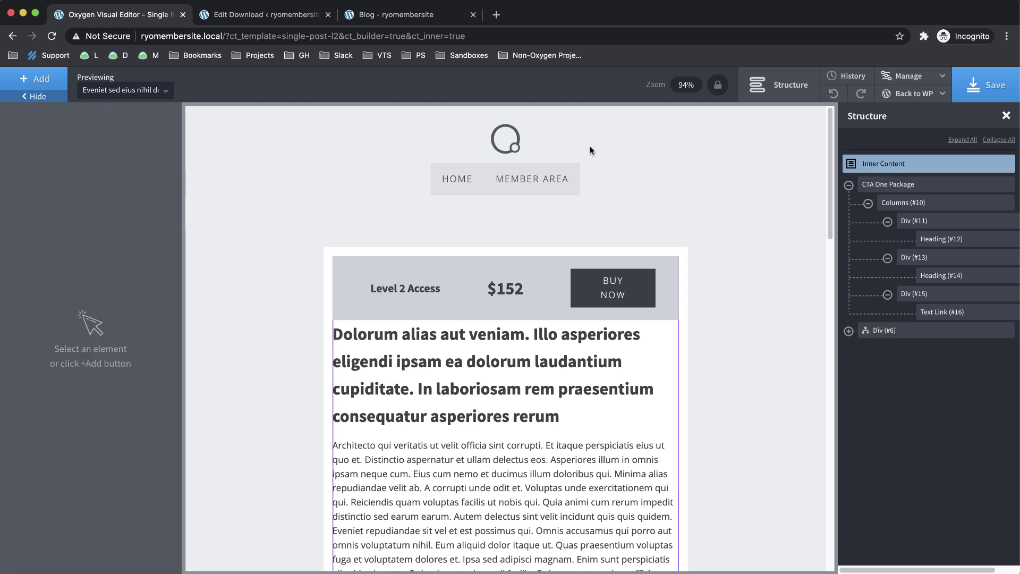
click(47, 80)
click(66, 242)
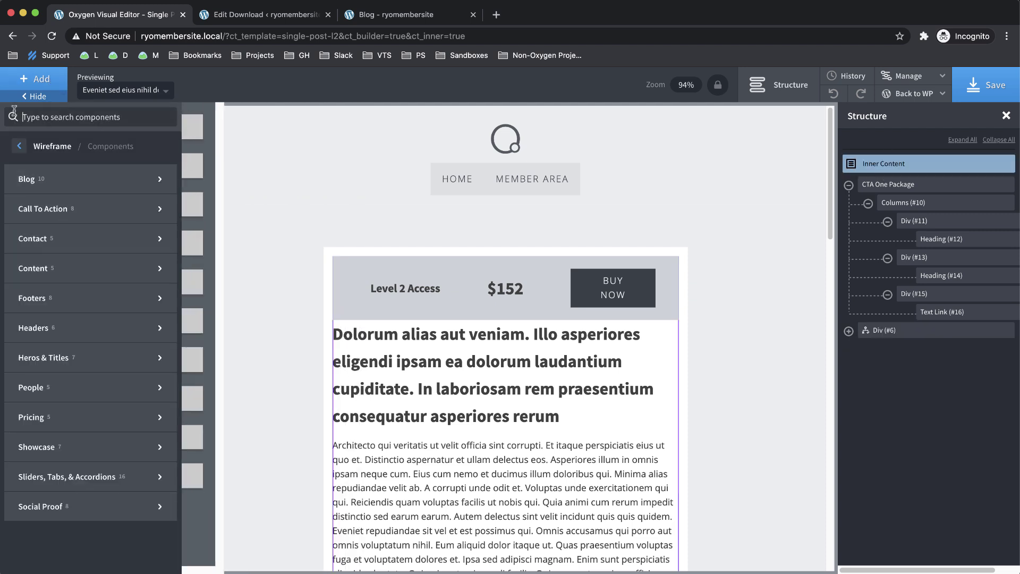
click(64, 117)
text(heading)
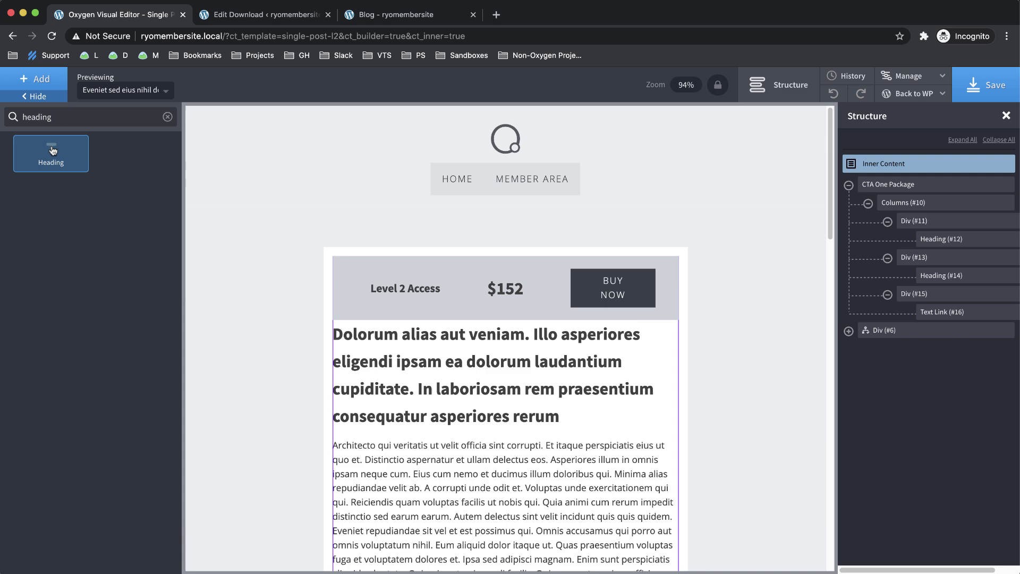
click(51, 151)
drag(903, 348, 920, 184)
- Make the heading an h2 reading 'This post requires Level 2 Access.'
click(46, 411)
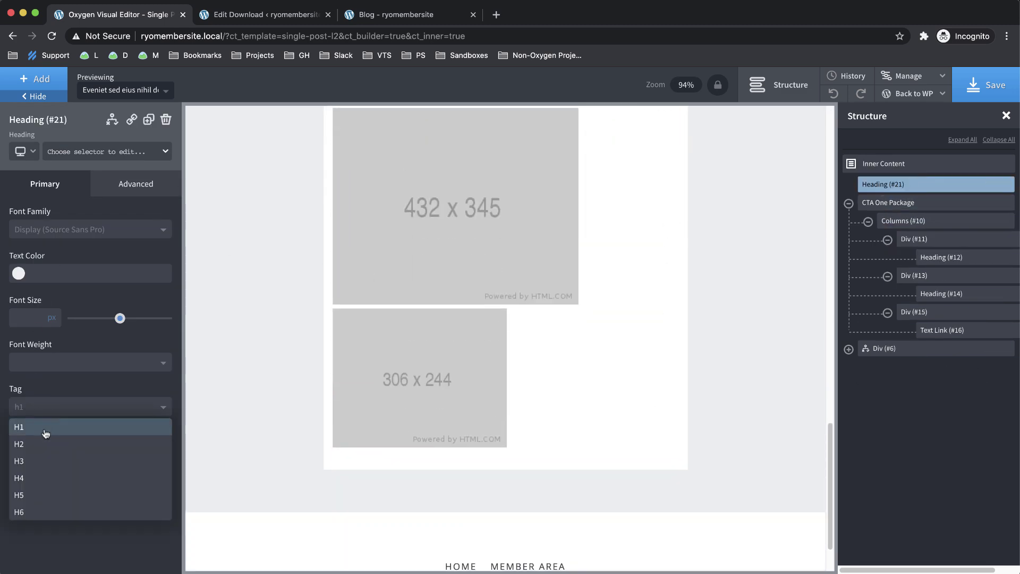
click(40, 442)
click(888, 186)
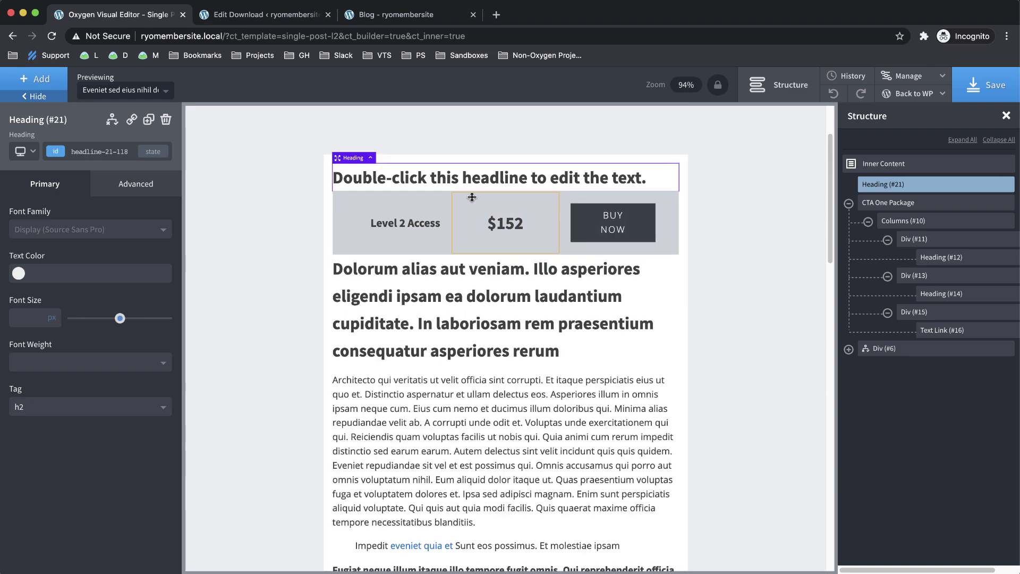
double_click(401, 175)
text(This post)
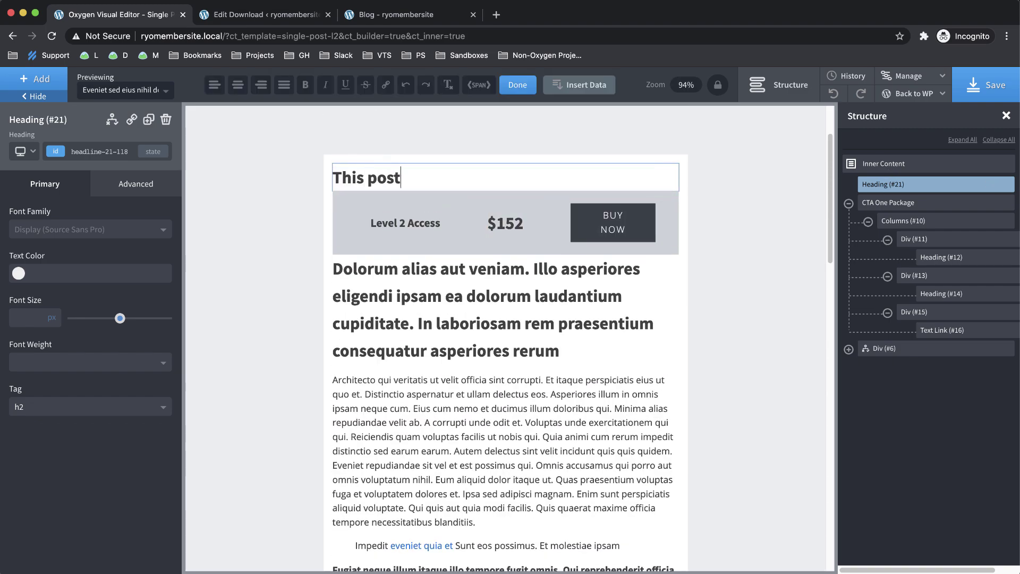
text( requires Level 2 Access.)
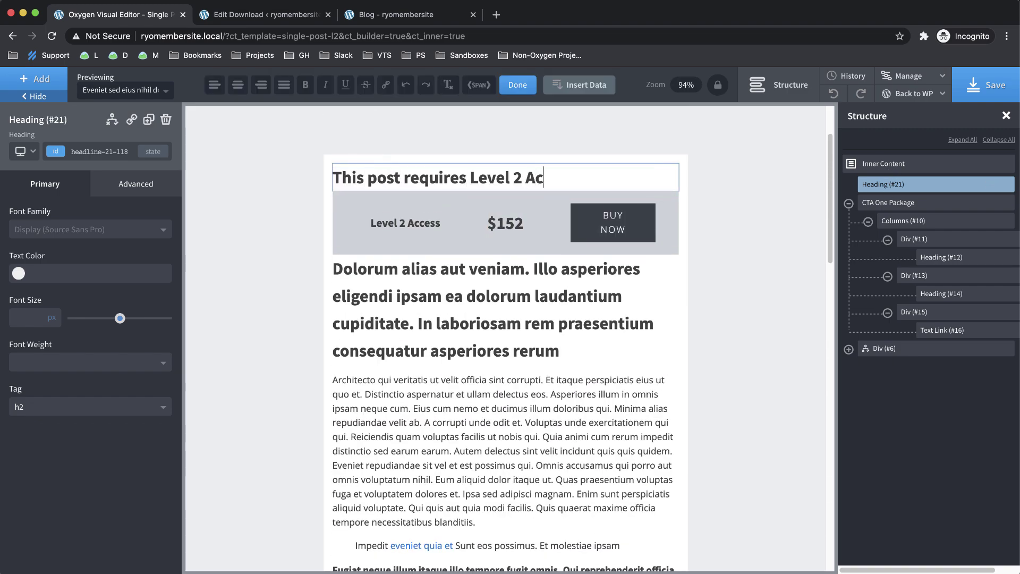
- Center the heading text and give it a 16px bottom margin
click(126, 194)
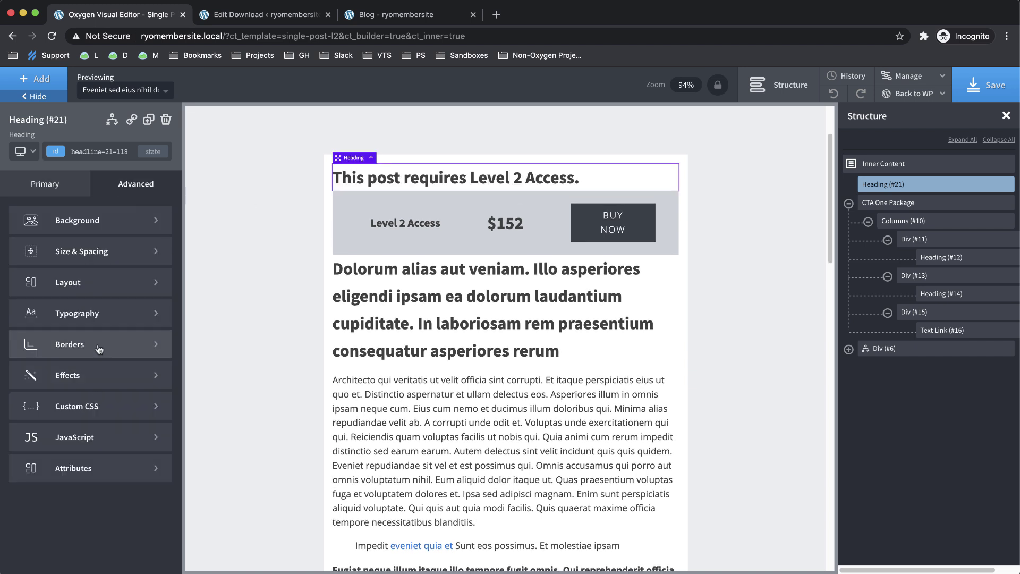
click(97, 313)
click(61, 394)
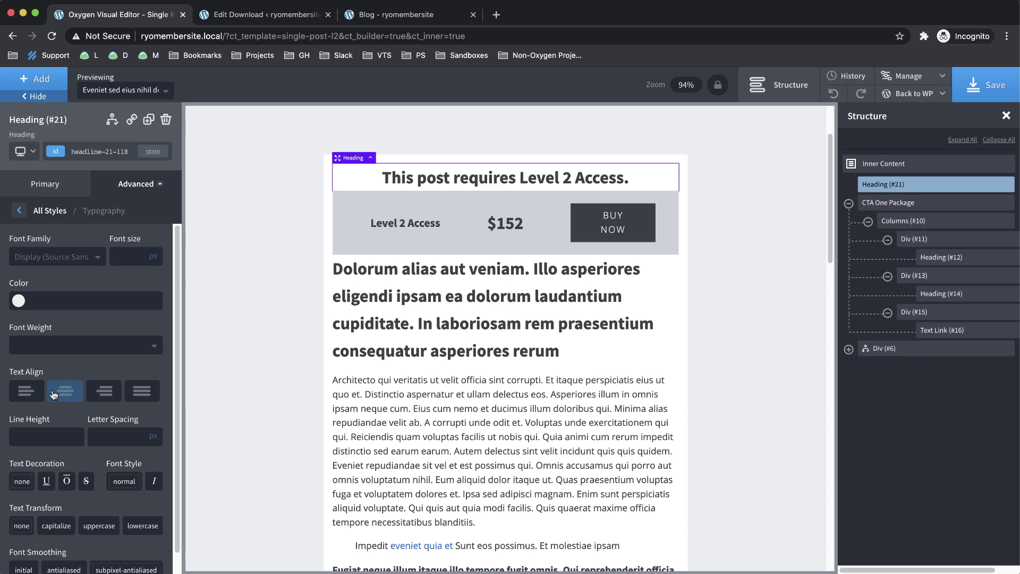
click(161, 193)
click(112, 260)
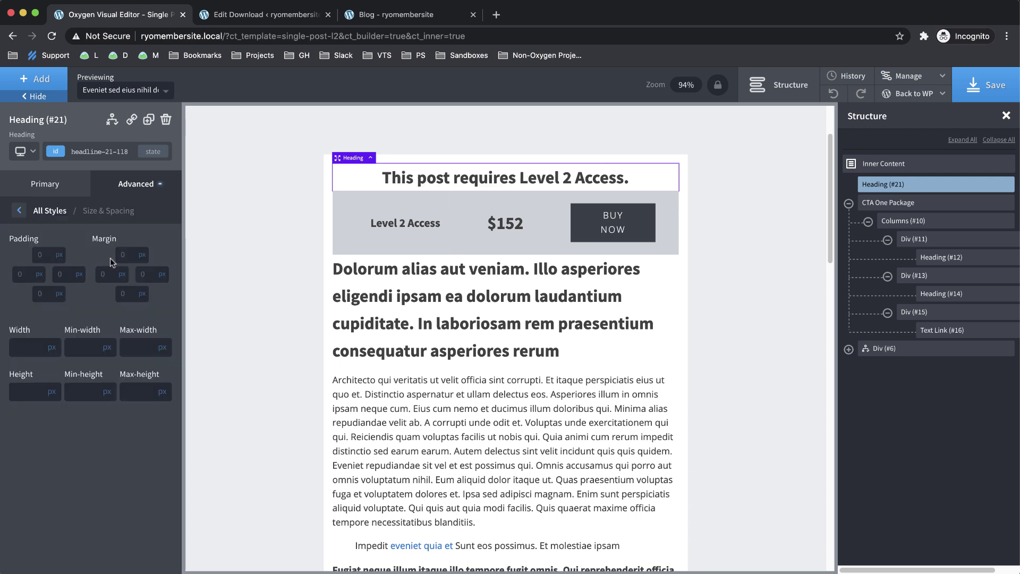
click(126, 290)
text(16)
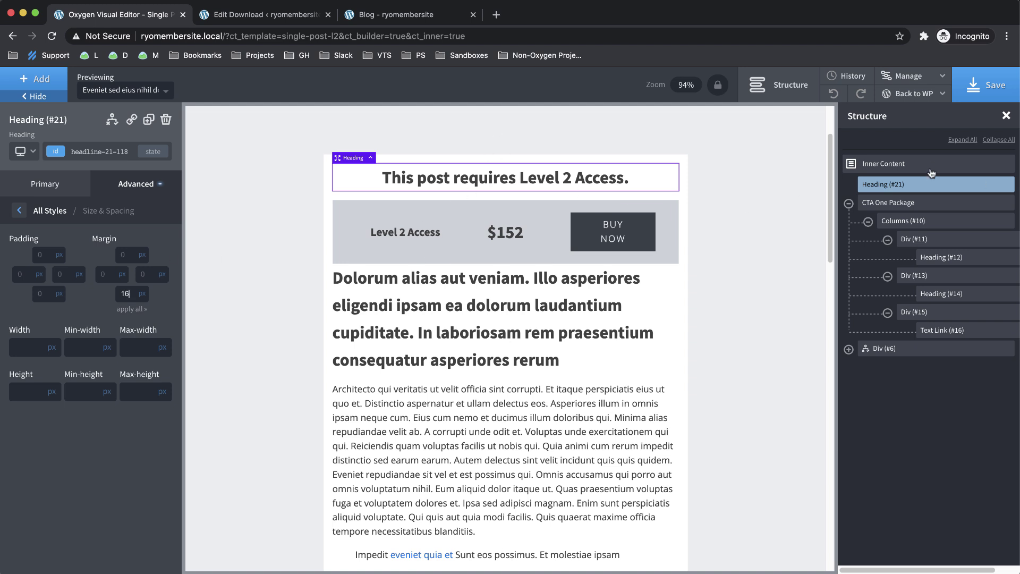
click(849, 203)
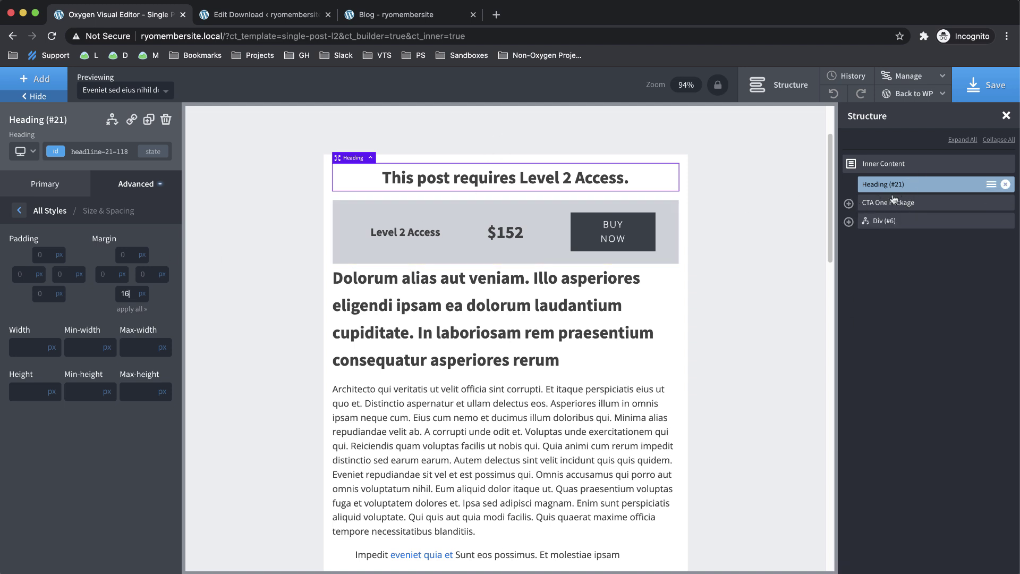
- Wrap the heading and CTA One Package in a new Div with horizontally centred items
click(47, 84)
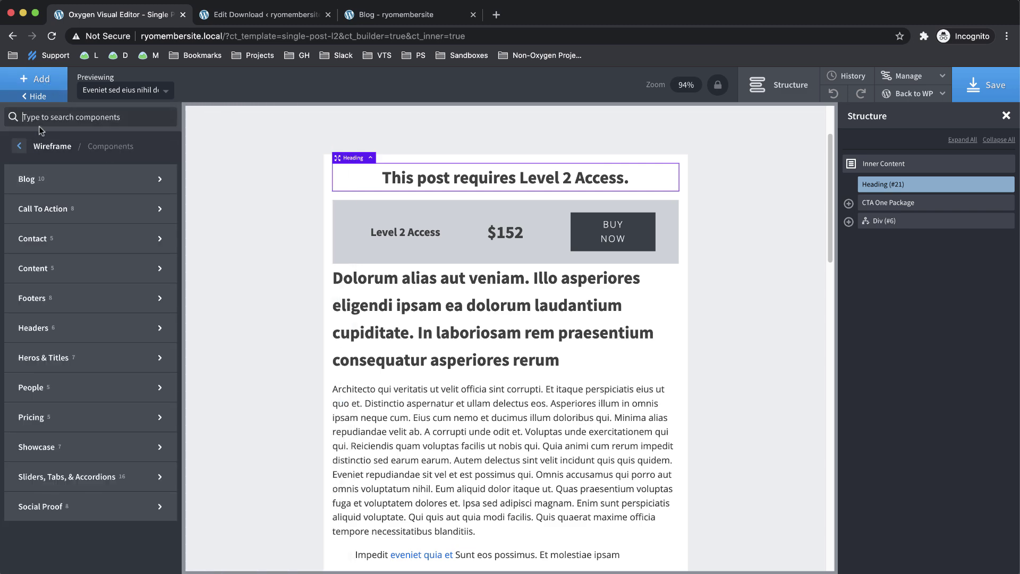
text(div)
click(51, 154)
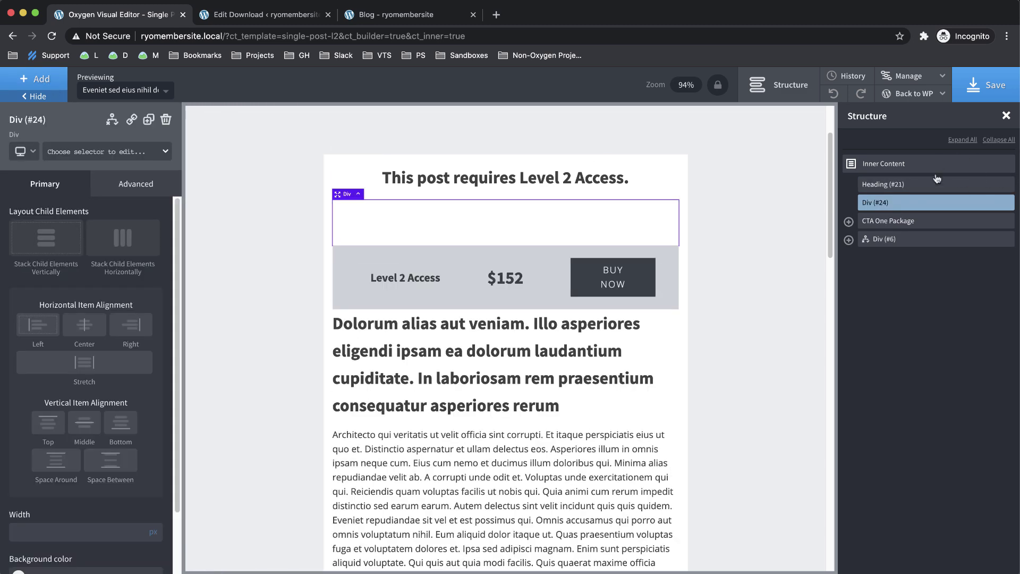
drag(886, 185, 904, 218)
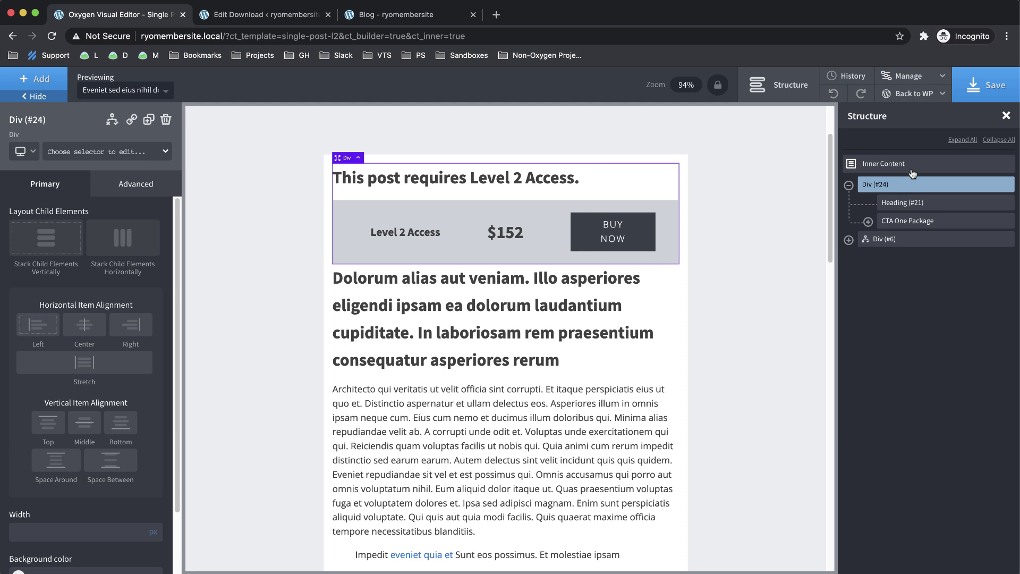
click(85, 324)
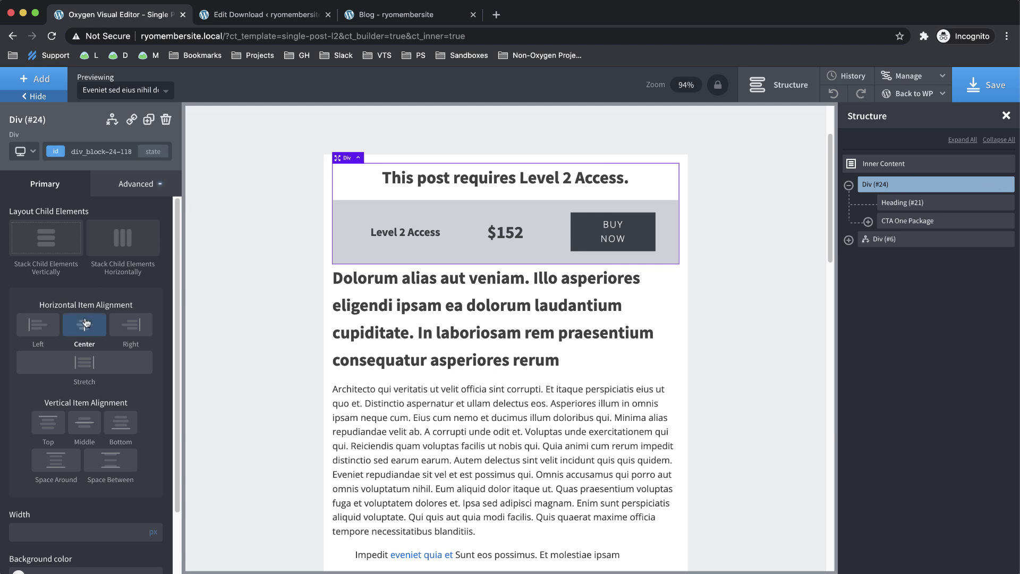
click(119, 126)
- Give Div #24 a condition so it shows only to users who have not purchased 11
click(140, 158)
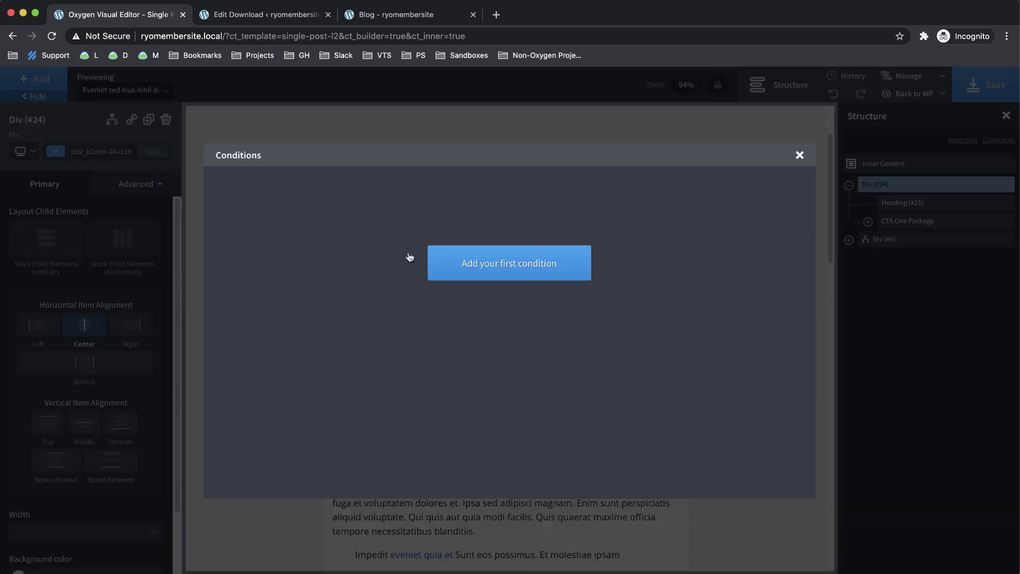
click(433, 260)
click(283, 201)
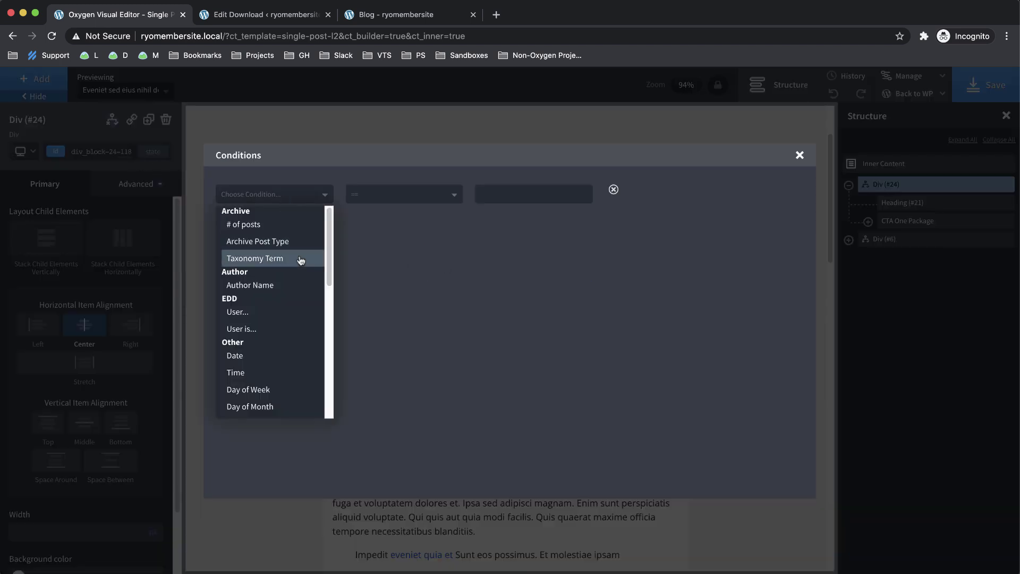
click(283, 309)
click(391, 195)
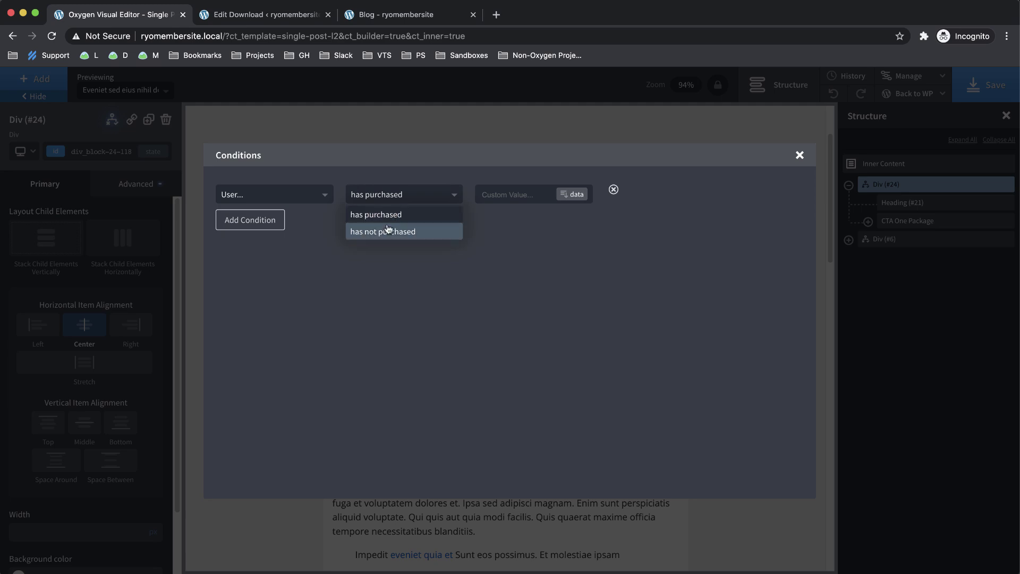
click(388, 231)
text(11)
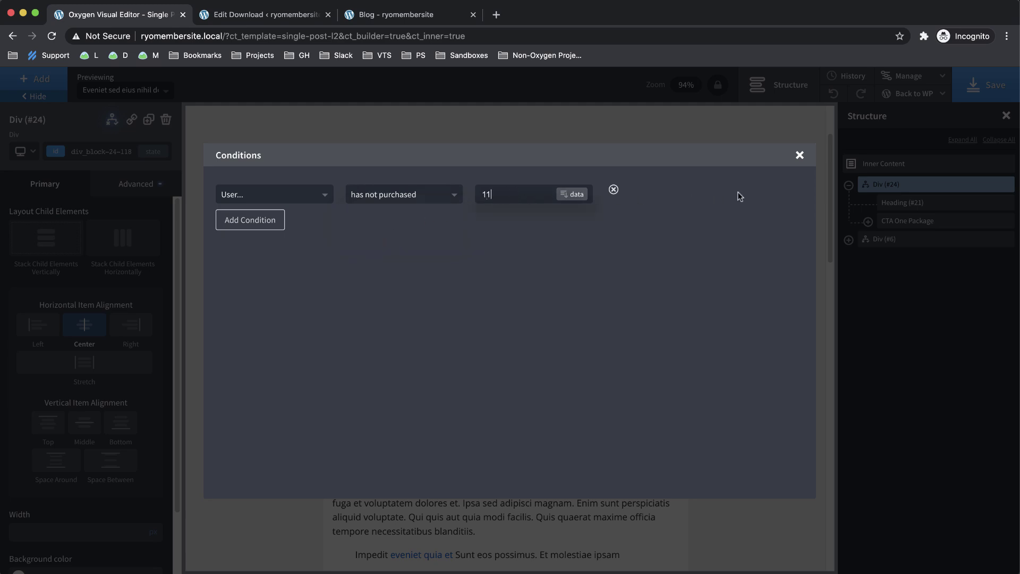
click(799, 155)
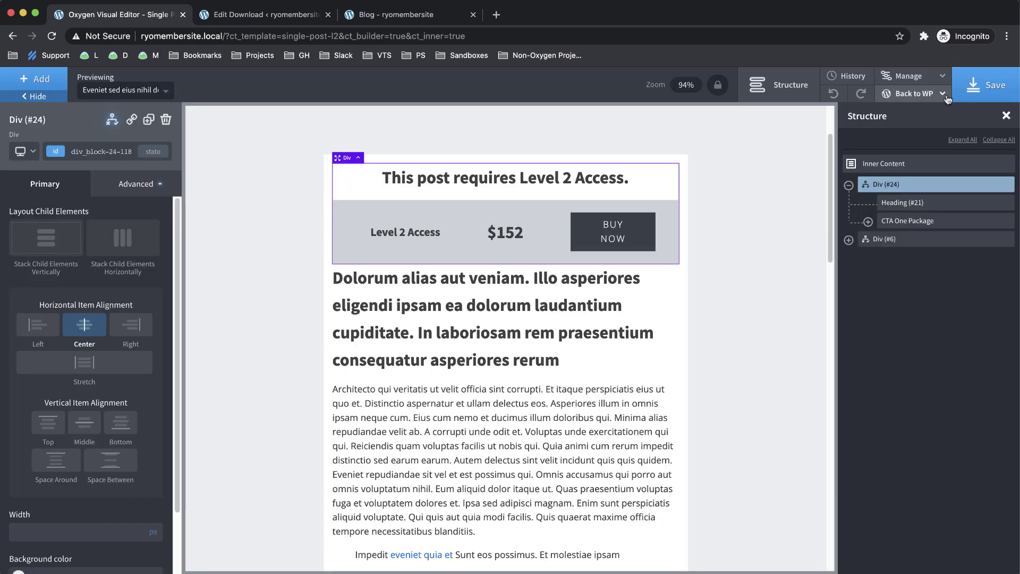
- Open the front-end post in a new browser tab to preview it
click(948, 99)
right_click(898, 134)
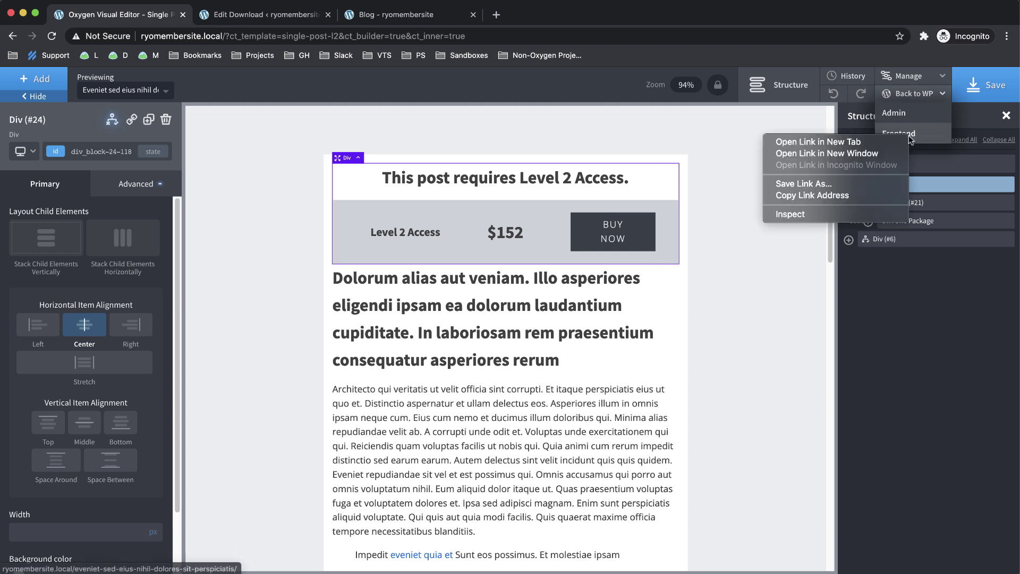
click(884, 146)
click(257, 18)
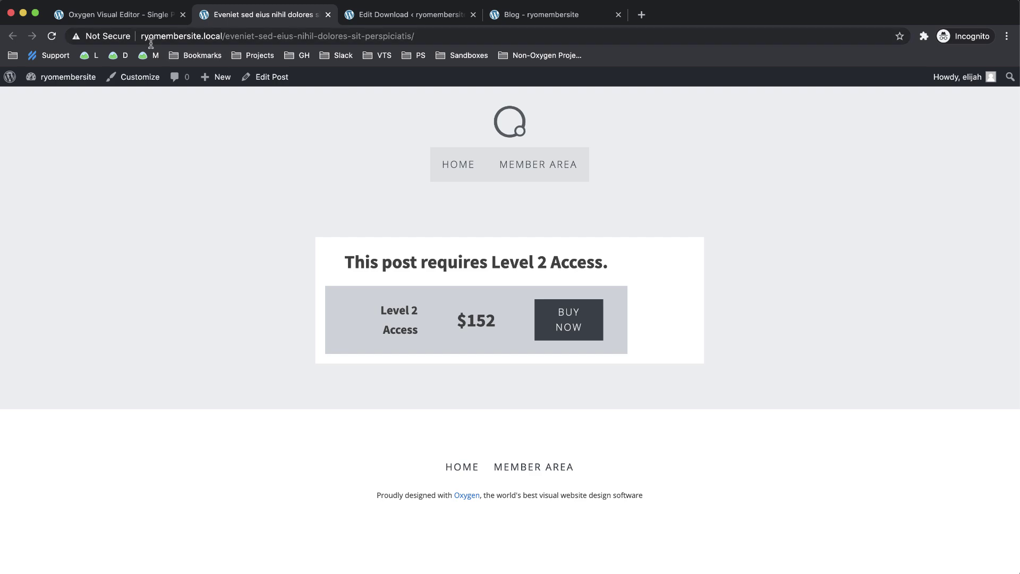
click(135, 16)
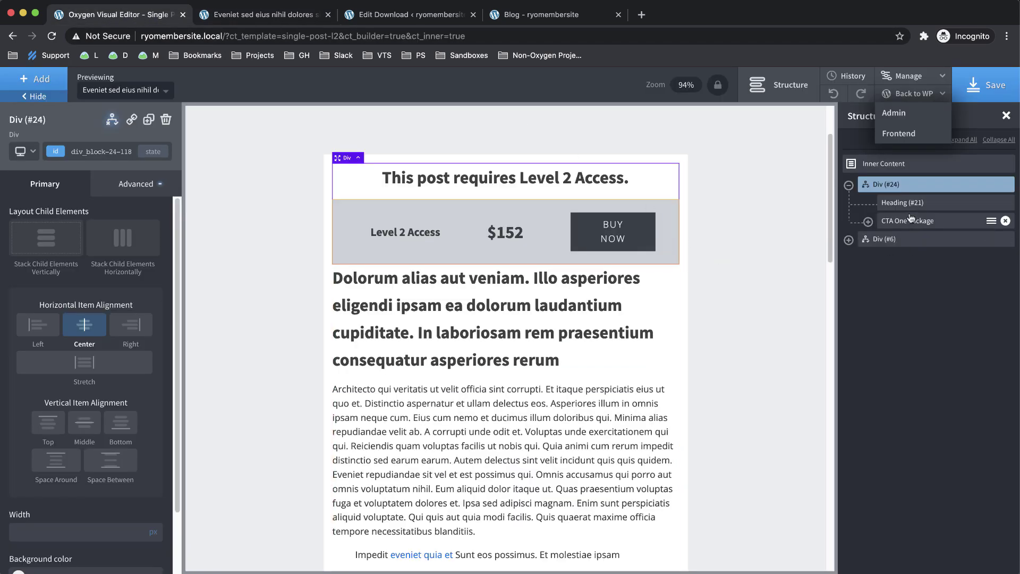
- Set Div #24 width to 100%, save the template, and reload the post page
click(133, 184)
click(99, 251)
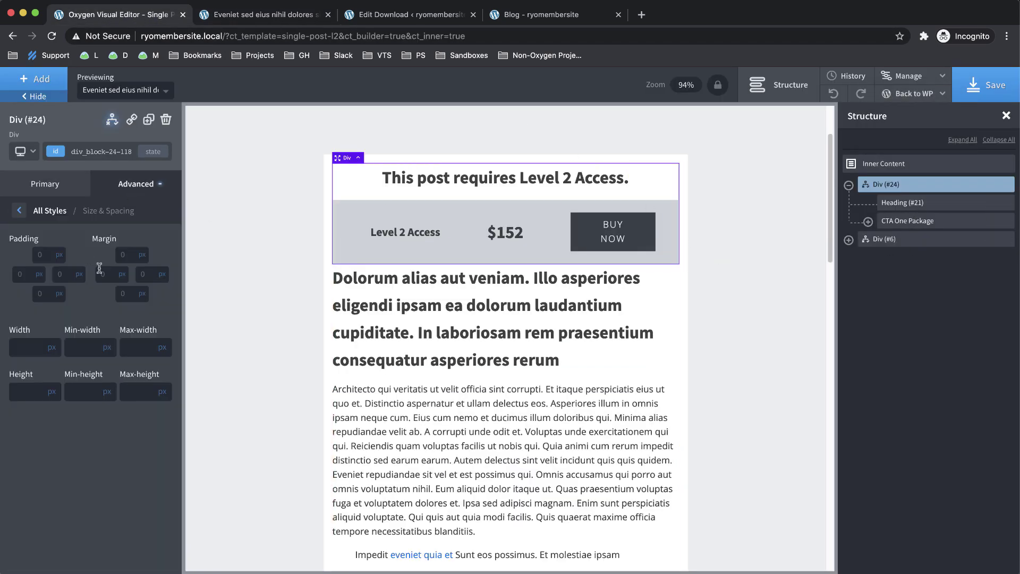
click(48, 349)
click(50, 346)
text(1)
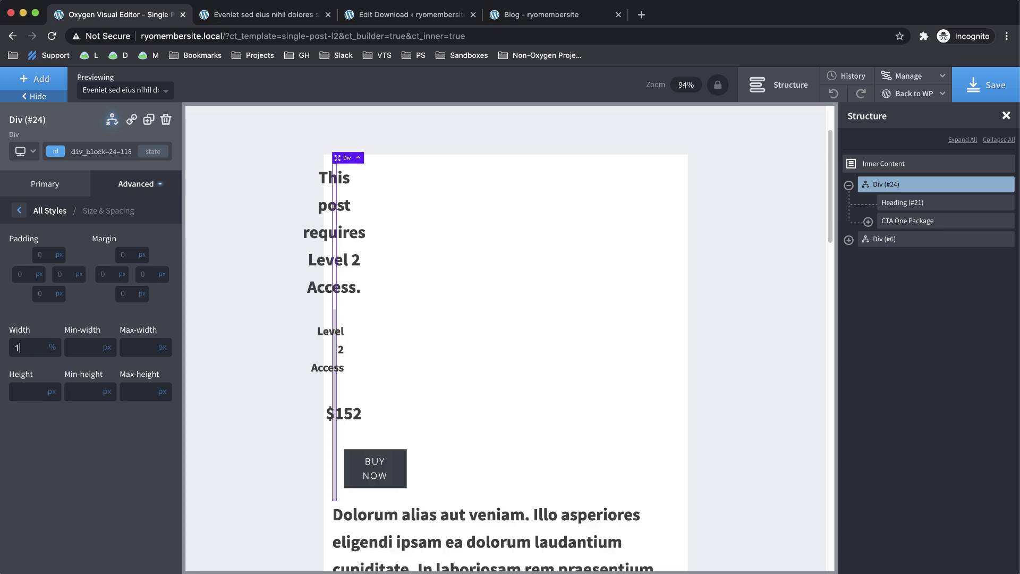
text(00)
click(985, 85)
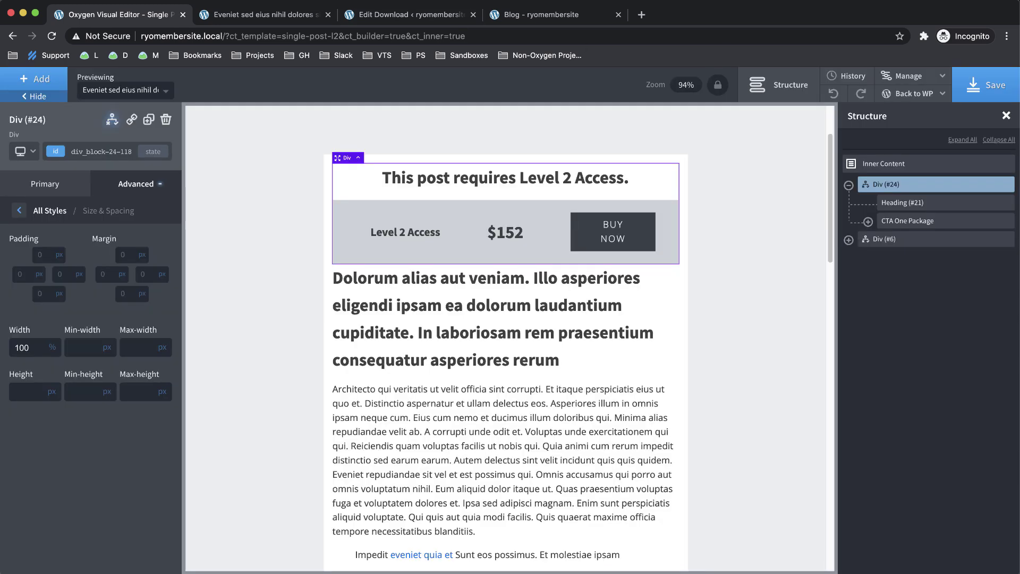
click(252, 14)
click(52, 36)
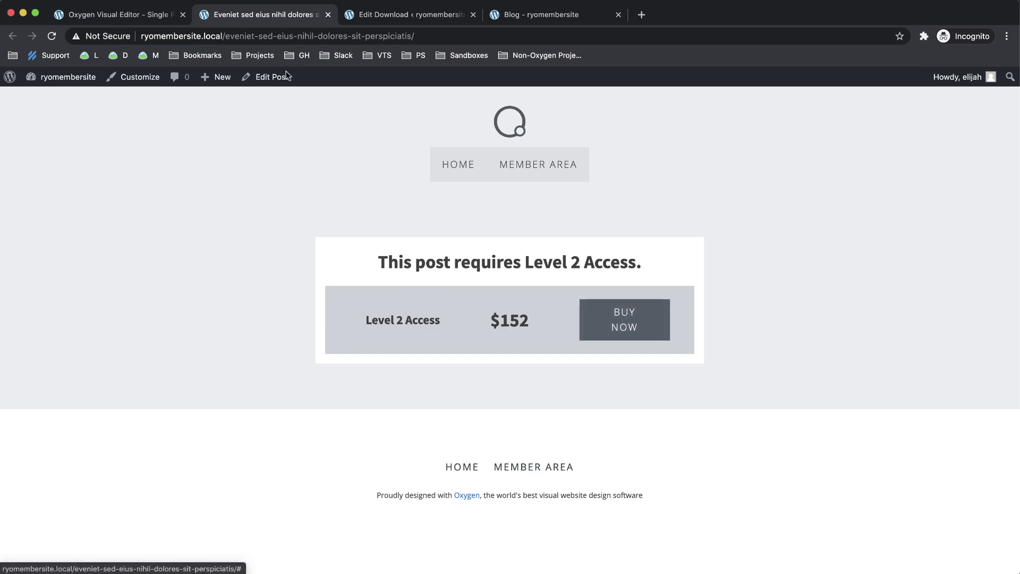
click(139, 16)
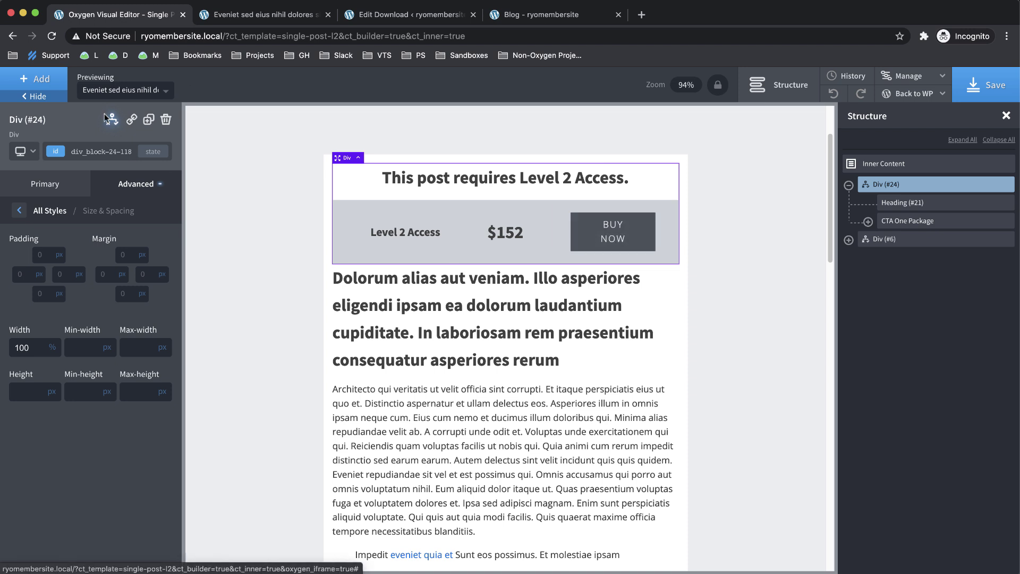
- Put a [purchase_link id=11 text="Buy Now" price=0] shortcode in the pricing box, replacing the BUY NOW link
click(49, 80)
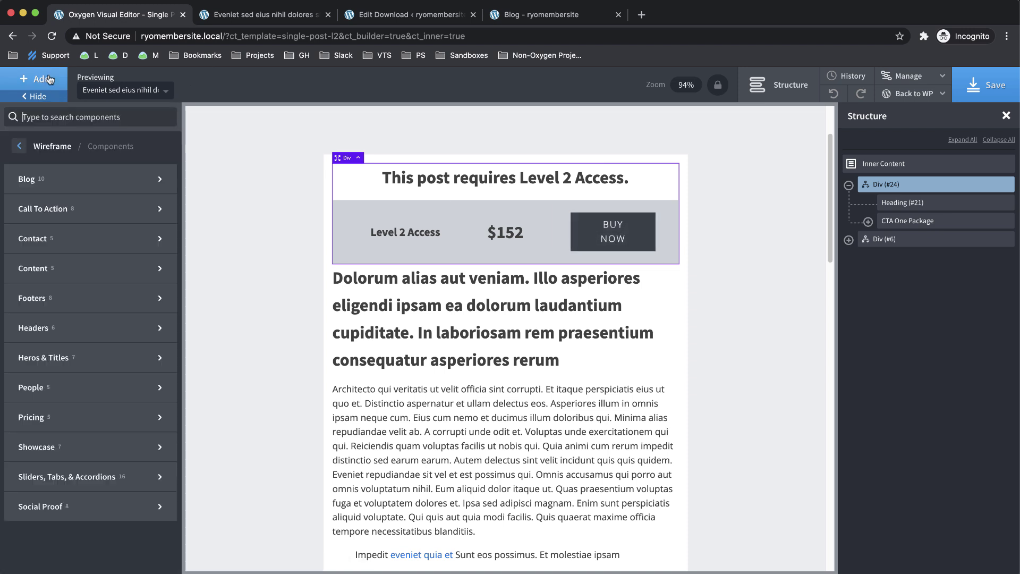
text(short)
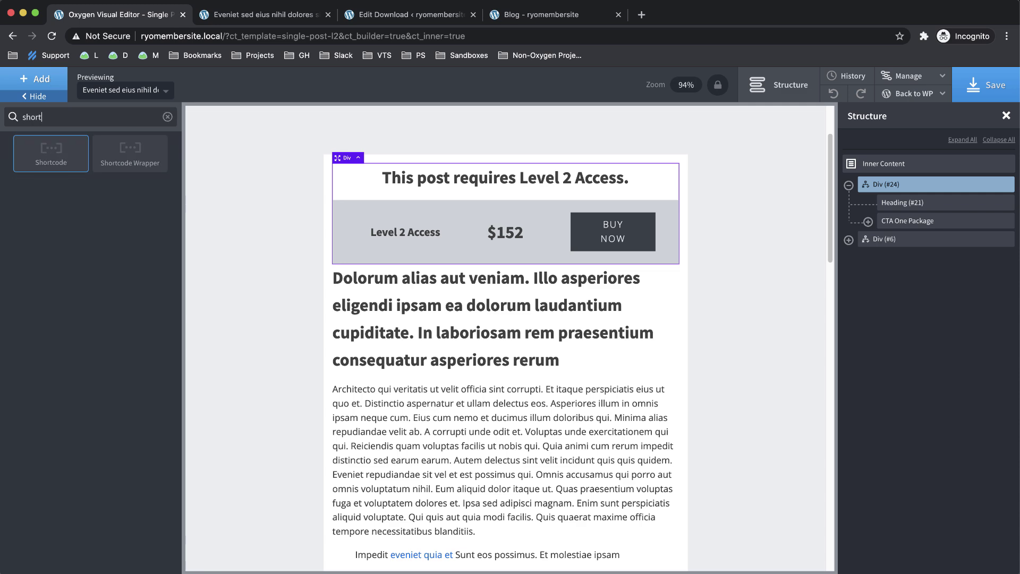
click(61, 151)
text([p)
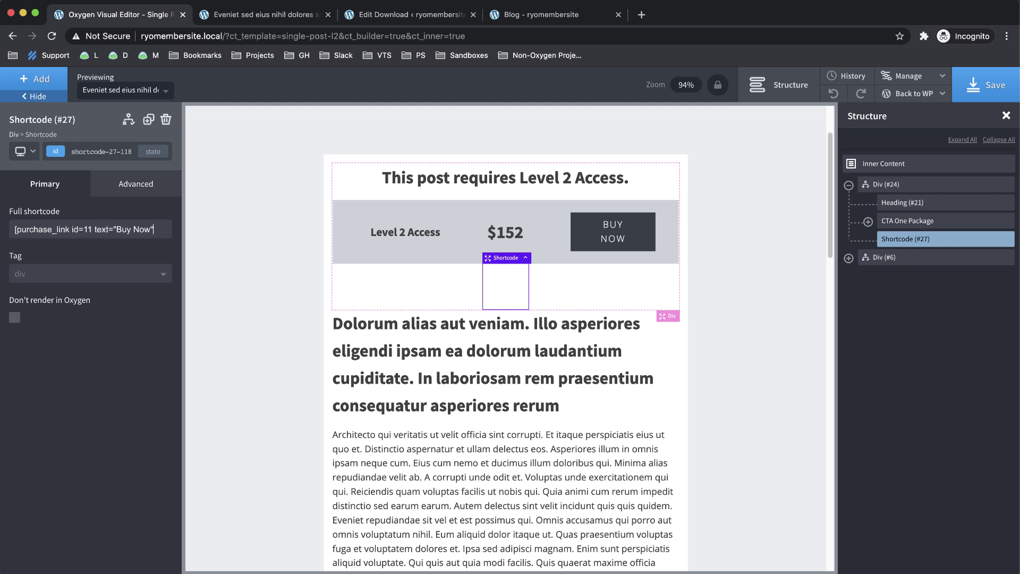
text(])
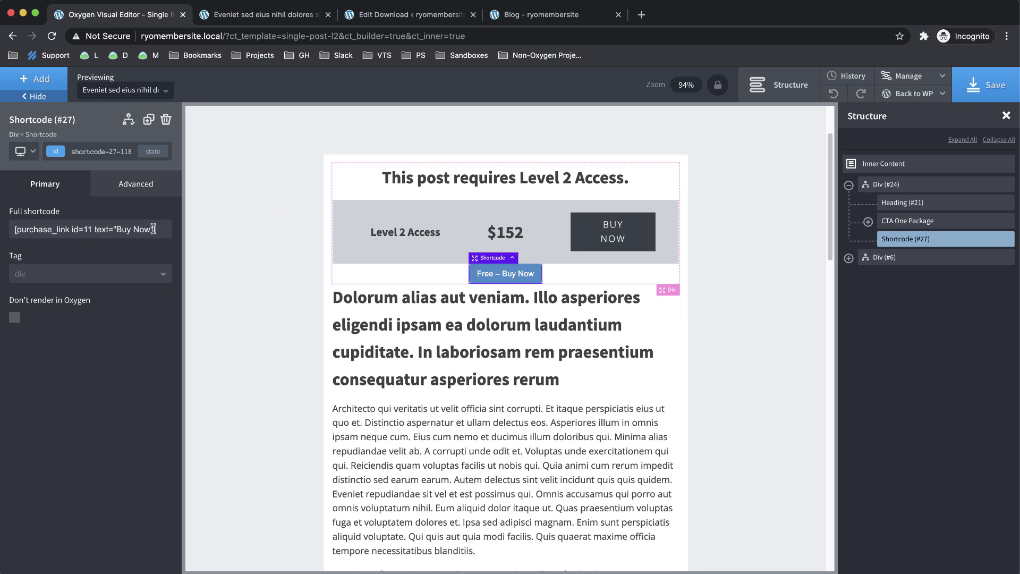
text(ice=)
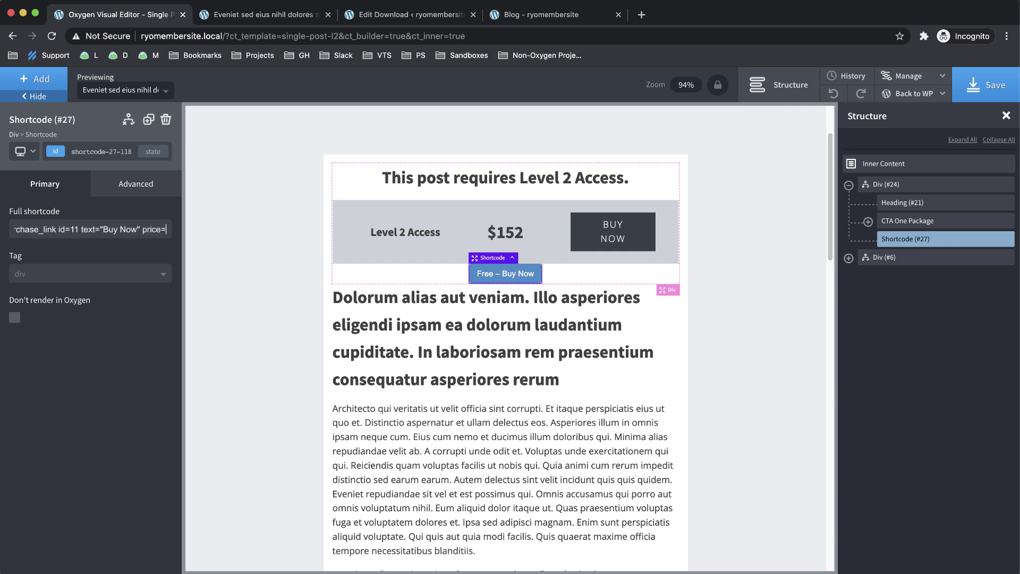
text(0)
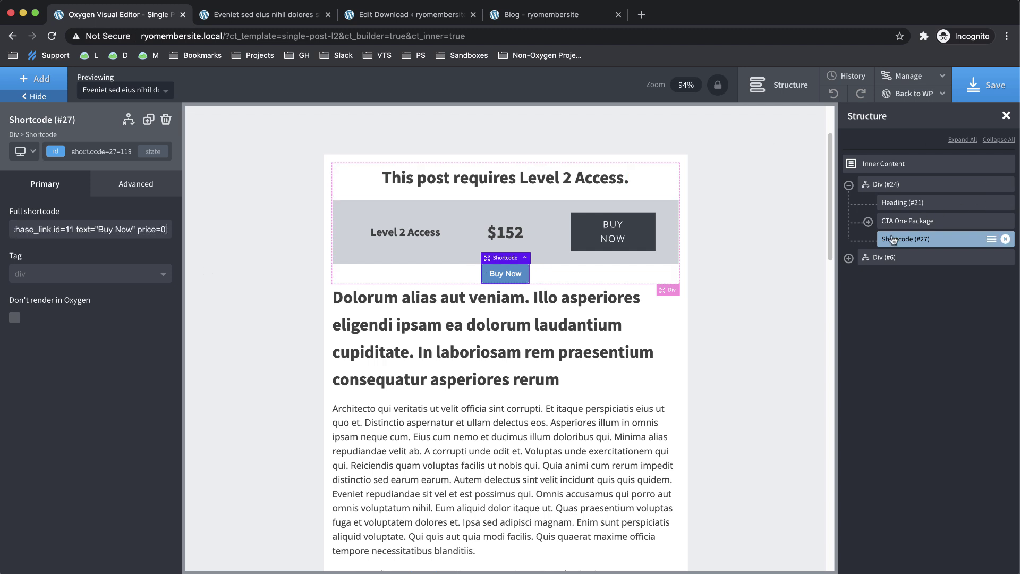
click(868, 221)
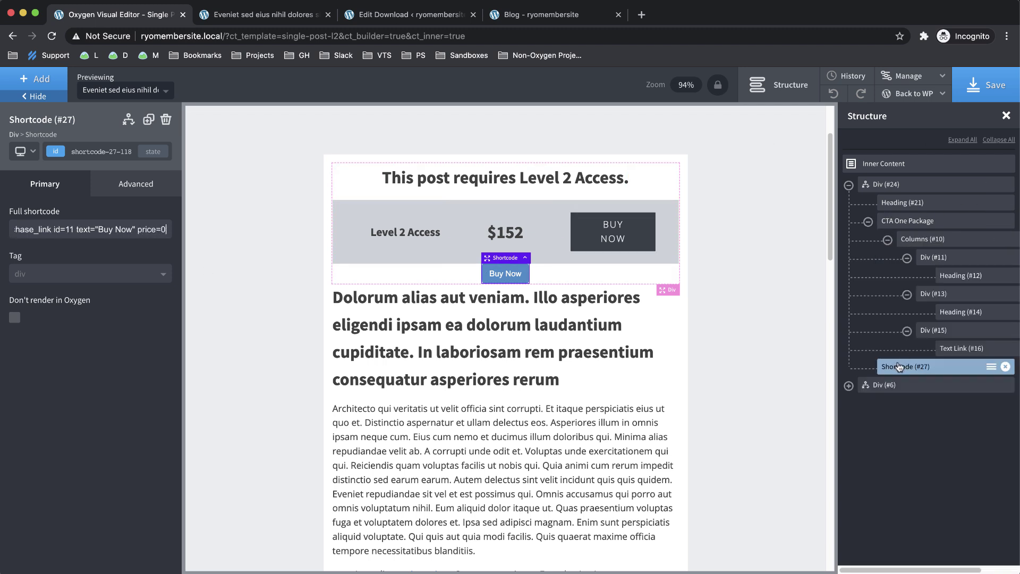
drag(898, 367, 958, 360)
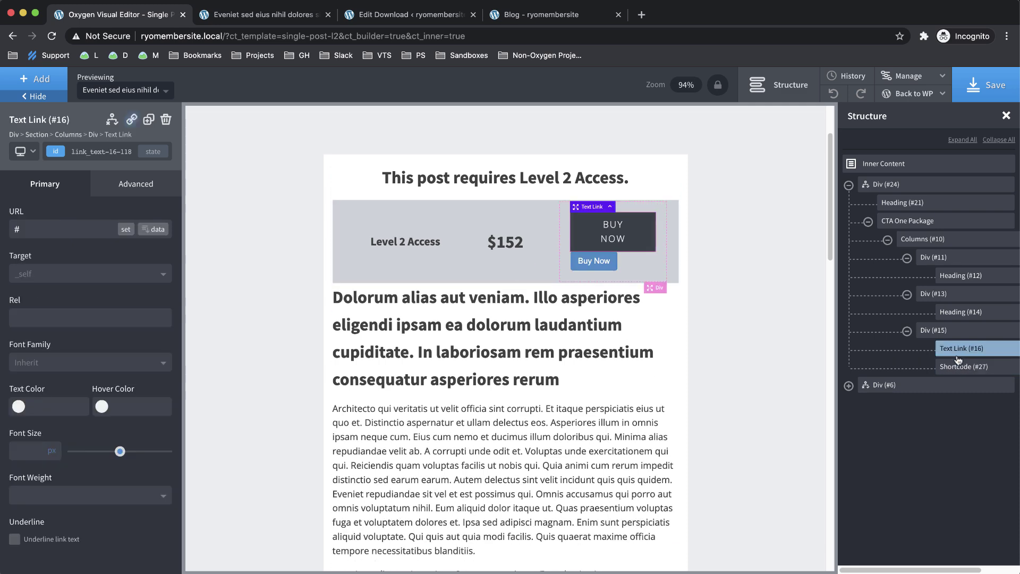
click(1006, 348)
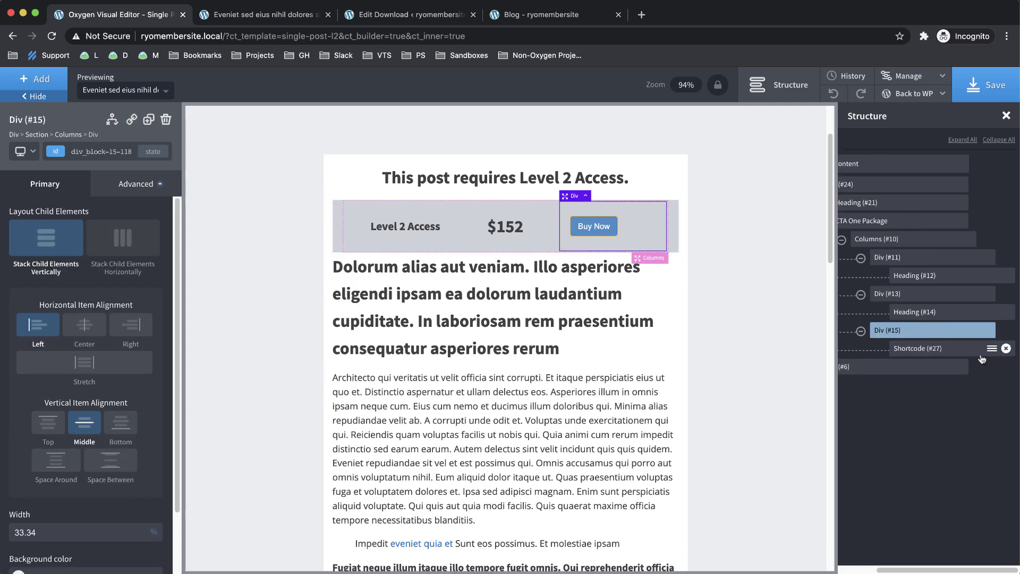
click(261, 16)
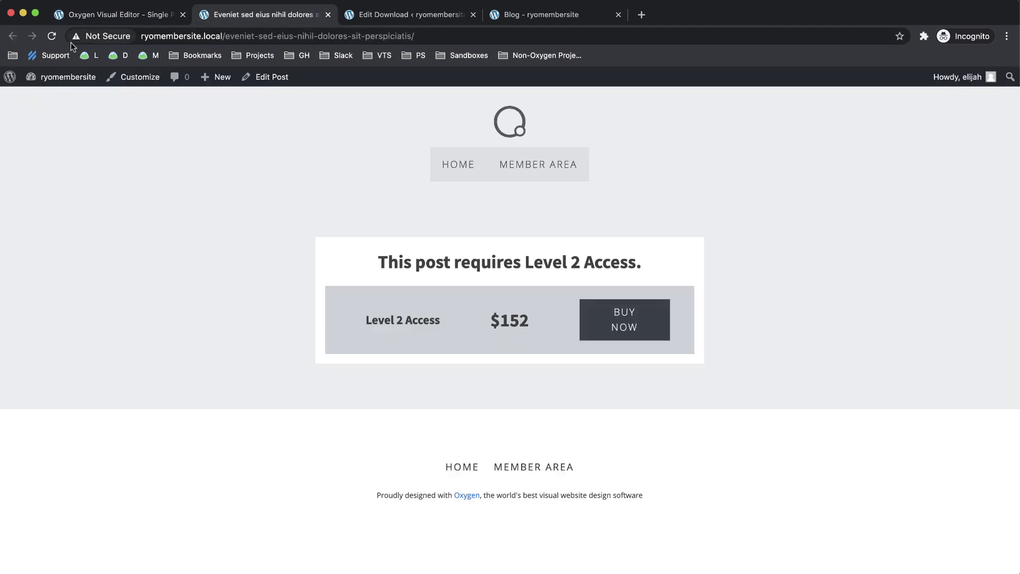
click(51, 36)
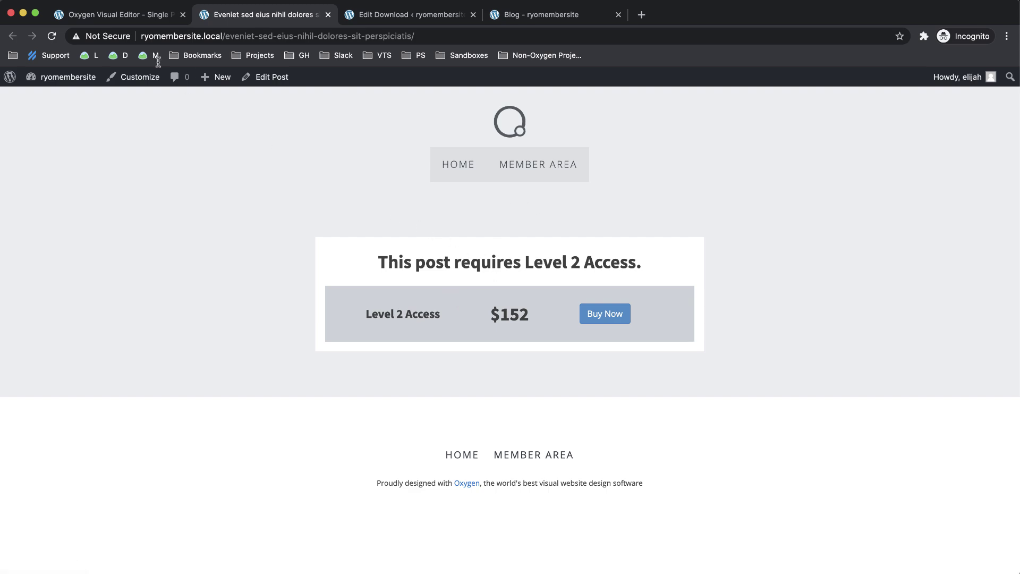
- Select the CTA container Div #24 and open its display conditions
click(136, 17)
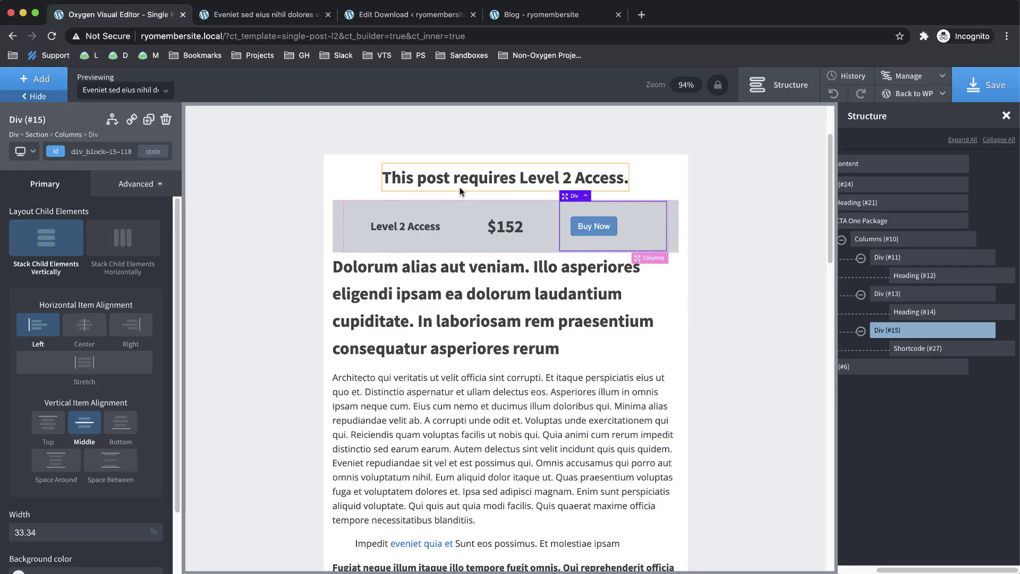
drag(911, 570, 873, 570)
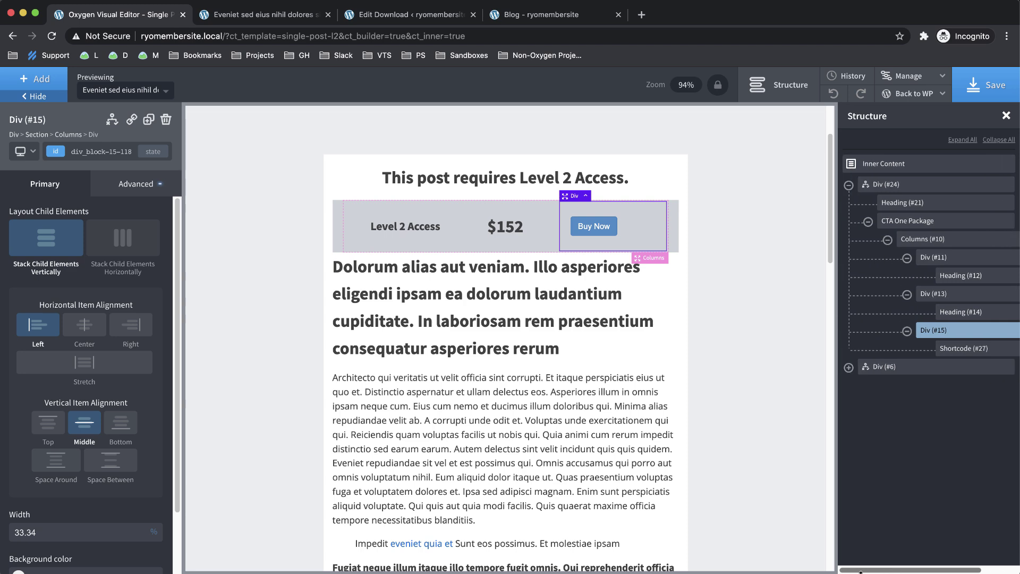
click(886, 186)
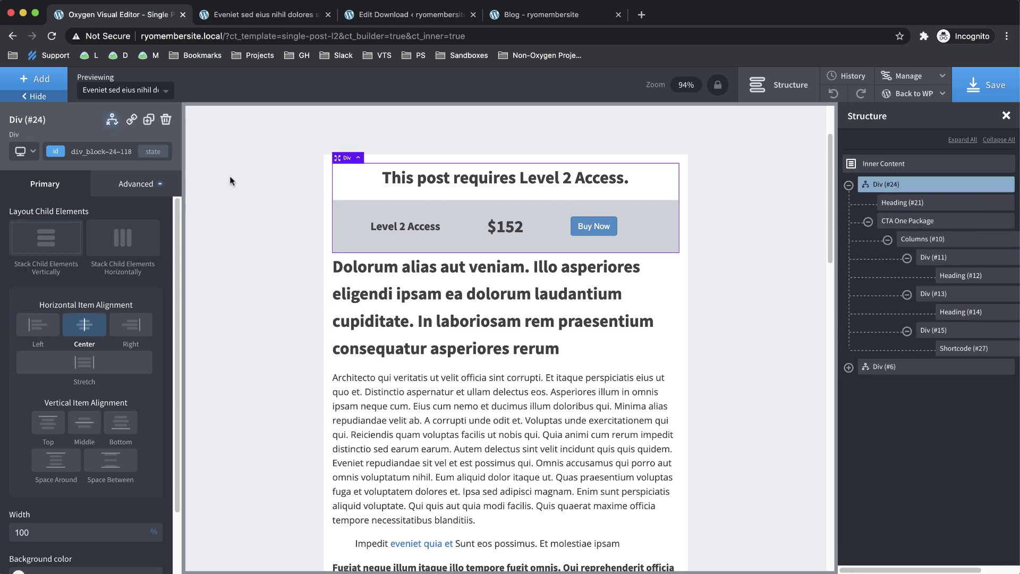
click(112, 120)
click(133, 156)
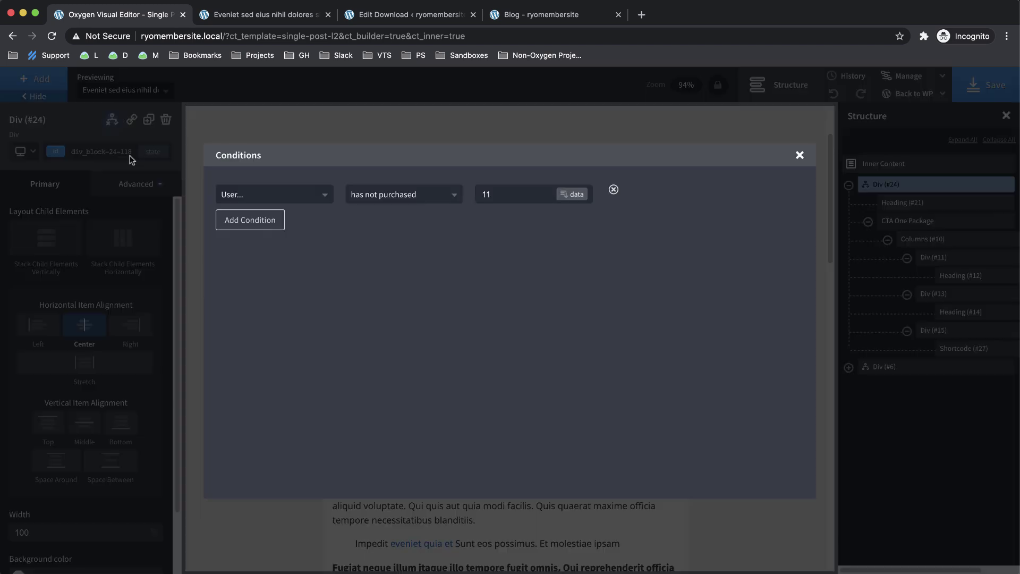
click(286, 194)
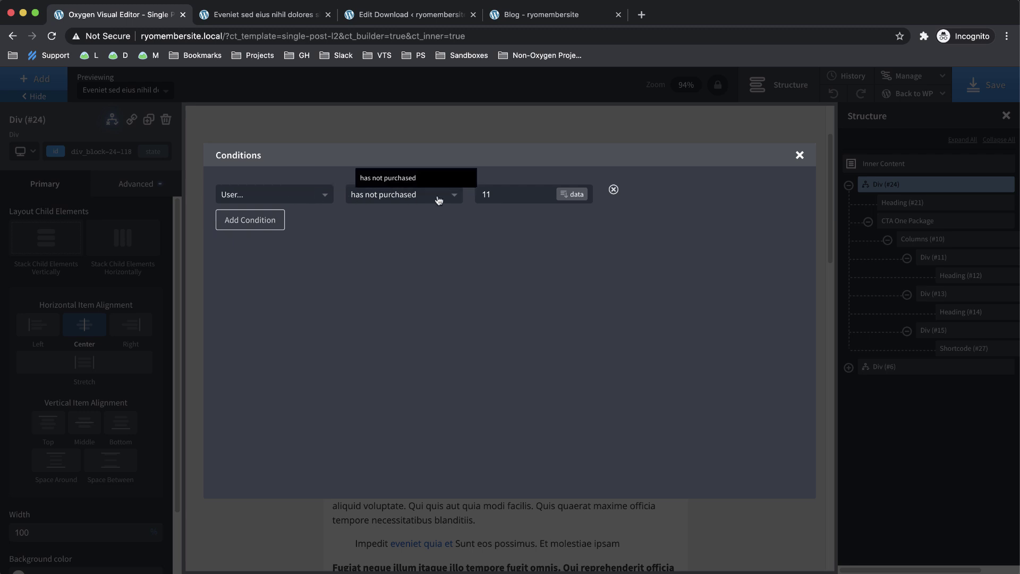
- Add a second condition 'User is subscribed to 110', then reload the live post page
click(265, 224)
click(294, 221)
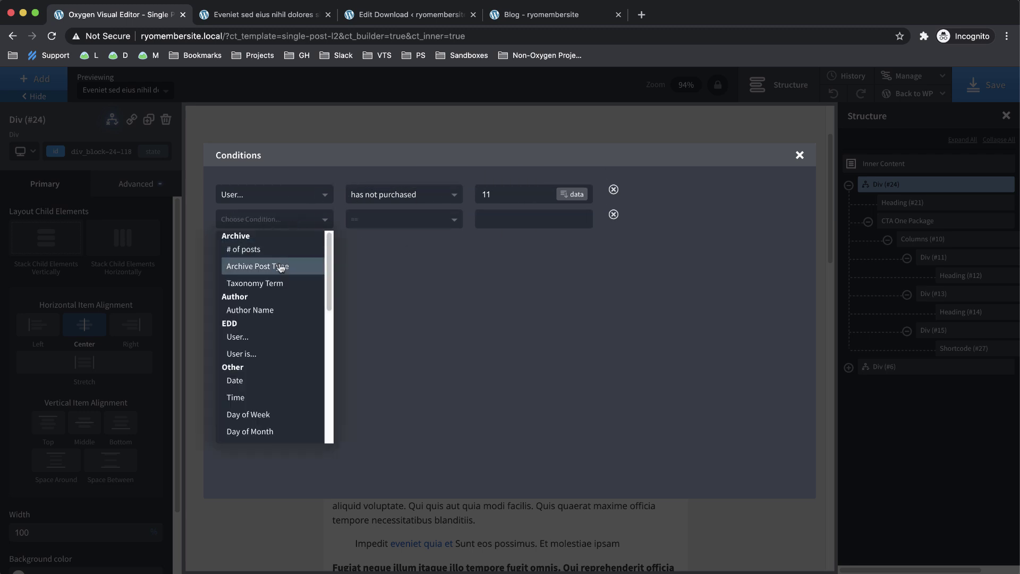
click(253, 351)
click(502, 218)
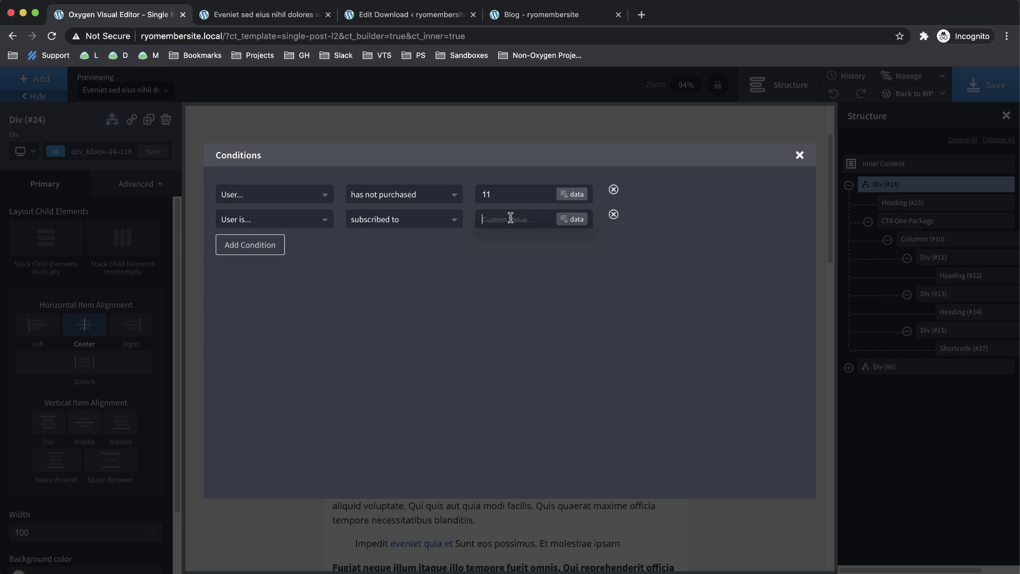
text(110)
click(800, 155)
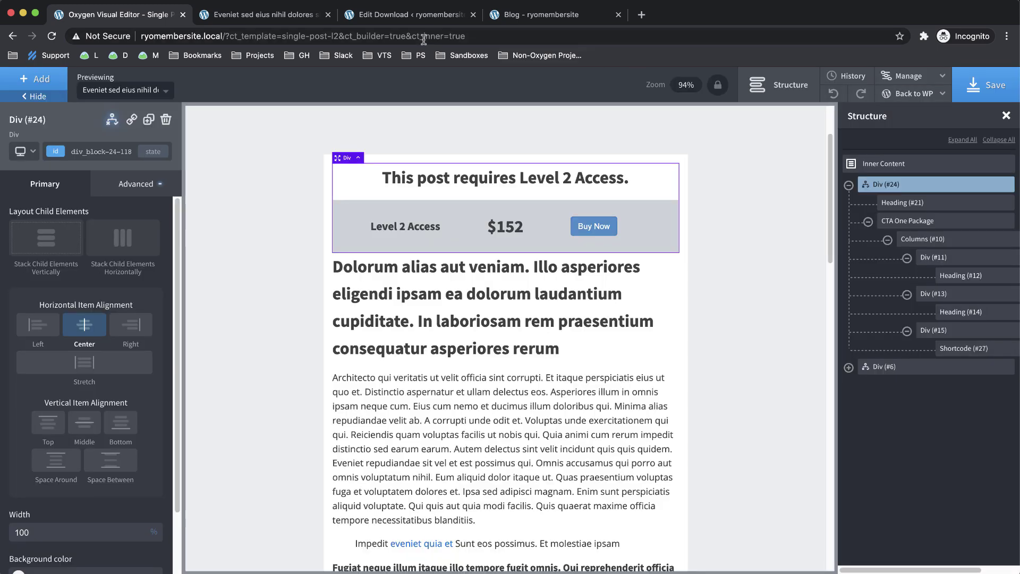
click(266, 14)
click(51, 37)
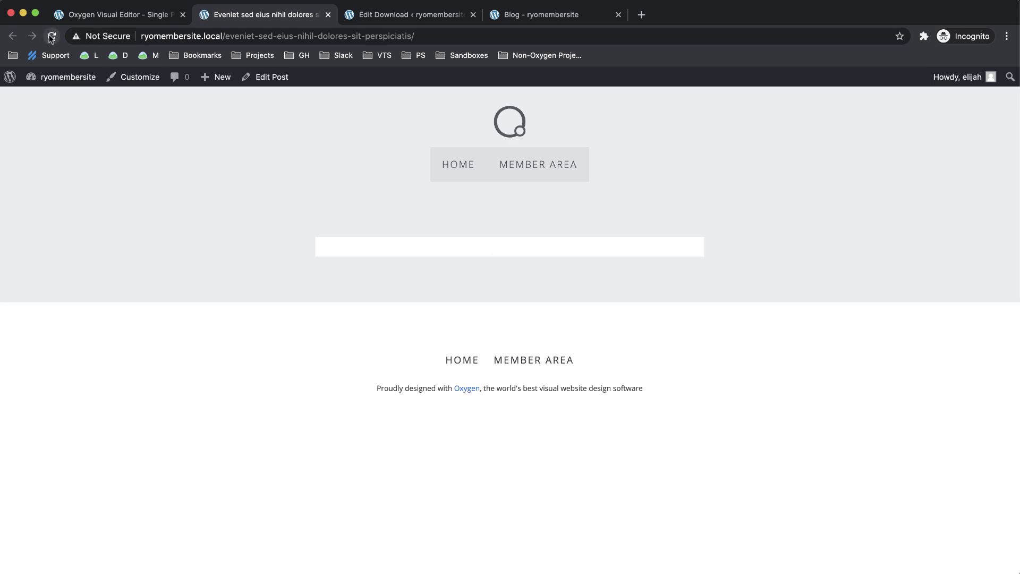
- Duplicate the Level 2 CTA box
click(118, 15)
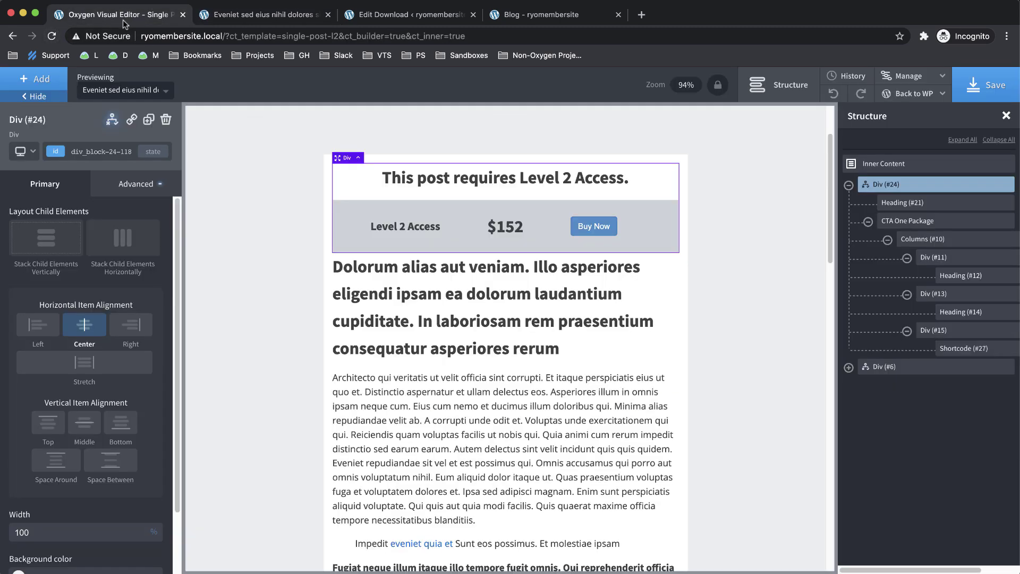
click(849, 186)
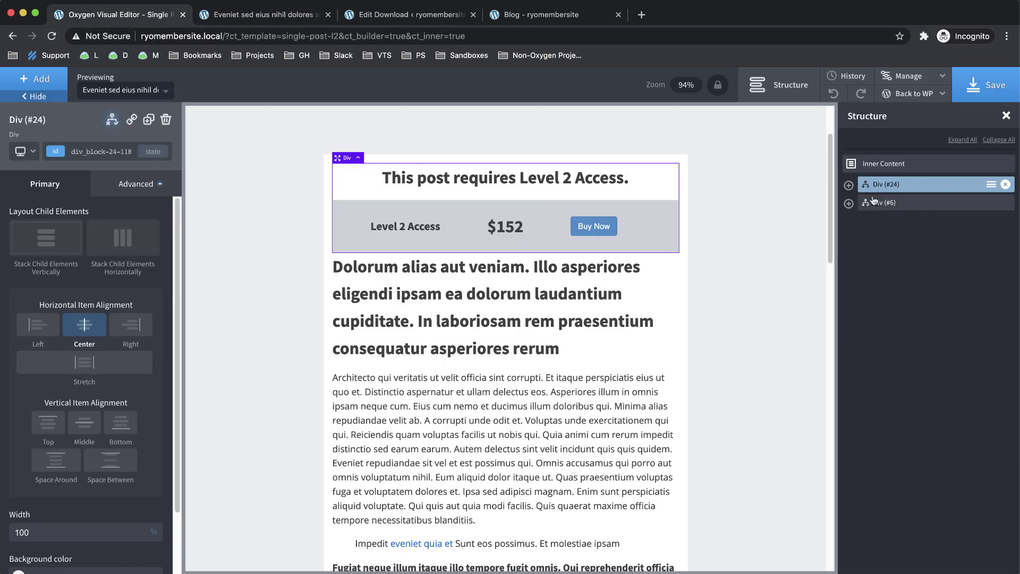
click(152, 122)
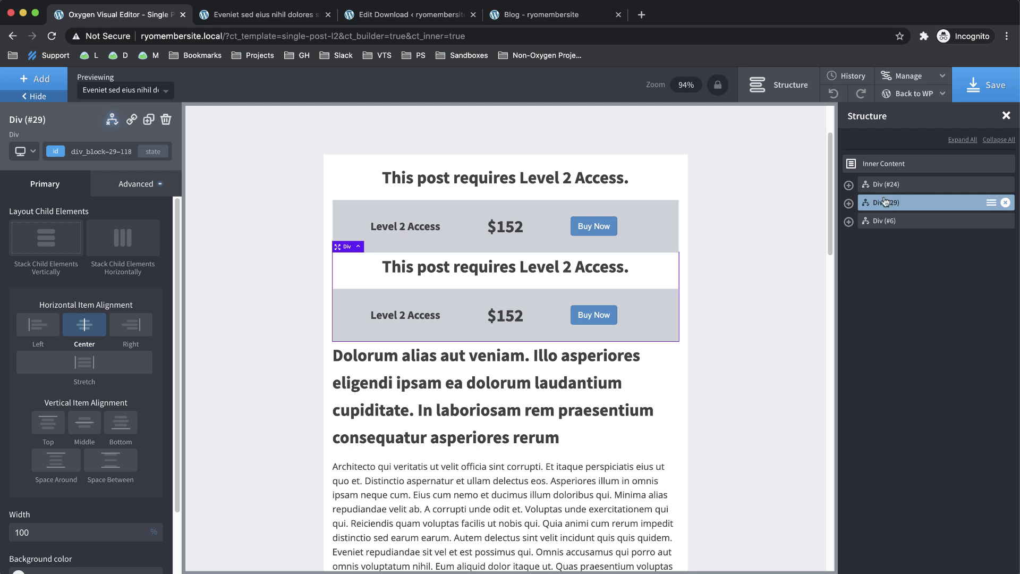
mouse_move(885, 201)
mouse_down()
mouse_move(906, 186)
mouse_move(880, 203)
mouse_up()
- Rewrite the copied heading to say Level 2 Access membership is needed to view this post
click(490, 277)
double_click(489, 278)
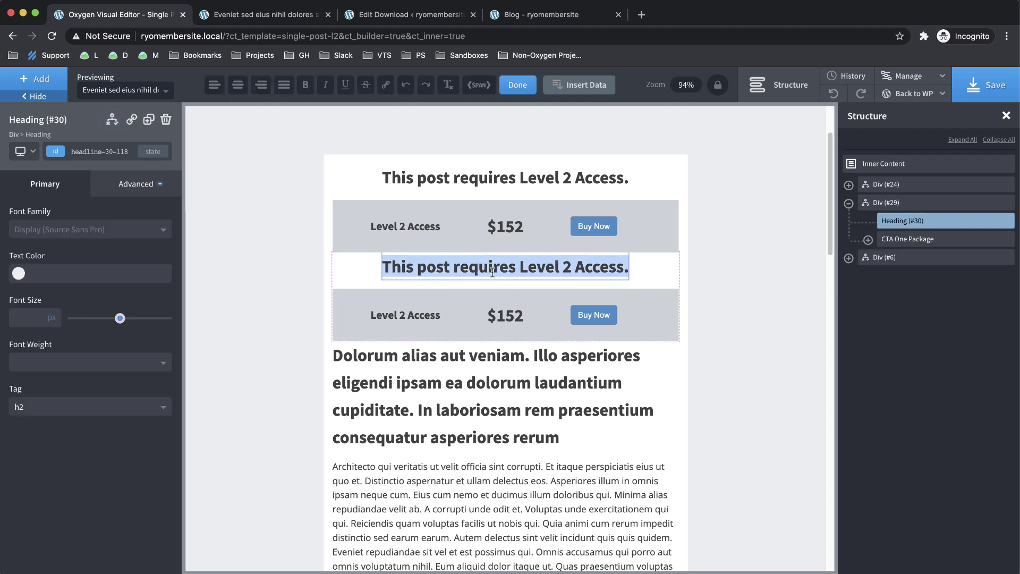
text(You need to join)
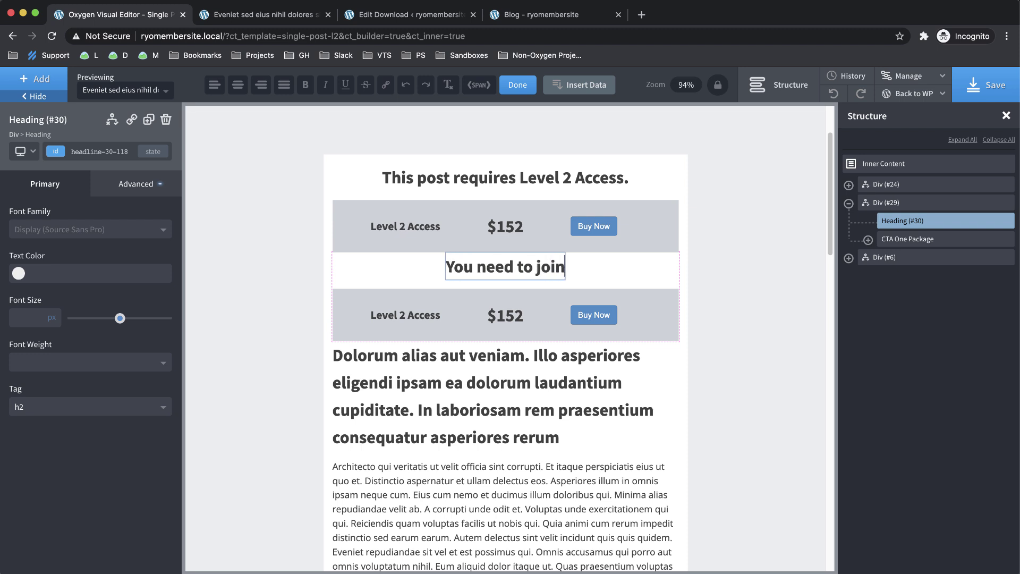
text( and buy)
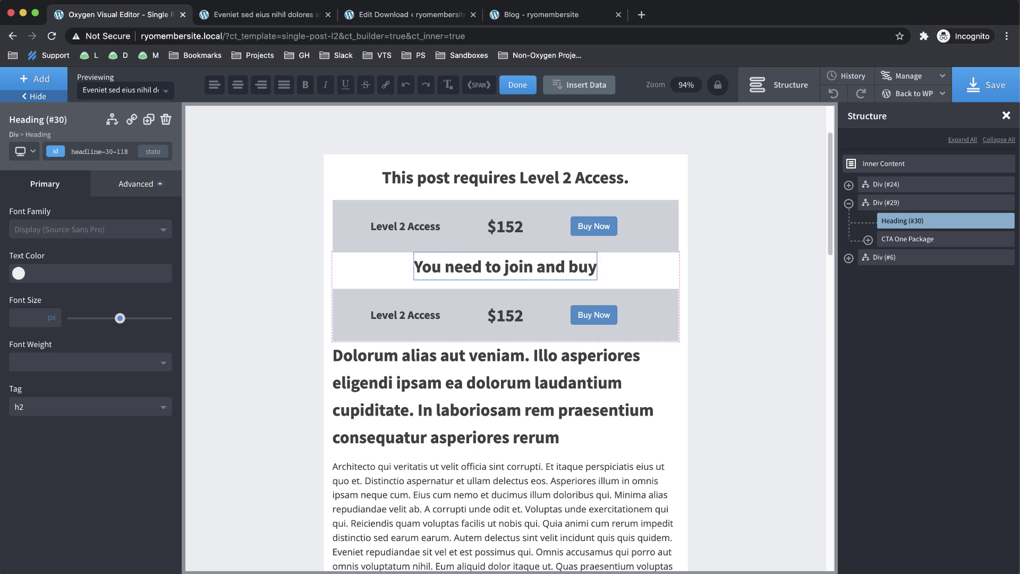
key(BackSpace)
key(BackSpace)
key(BackSpace)
key(BackSpace)
key(BackSpace)
key(BackSpace)
key(BackSpace)
key(BackSpace)
key(BackSpace)
key(BackSpace)
key(BackSpace)
key(BackSpace)
text(be a mem)
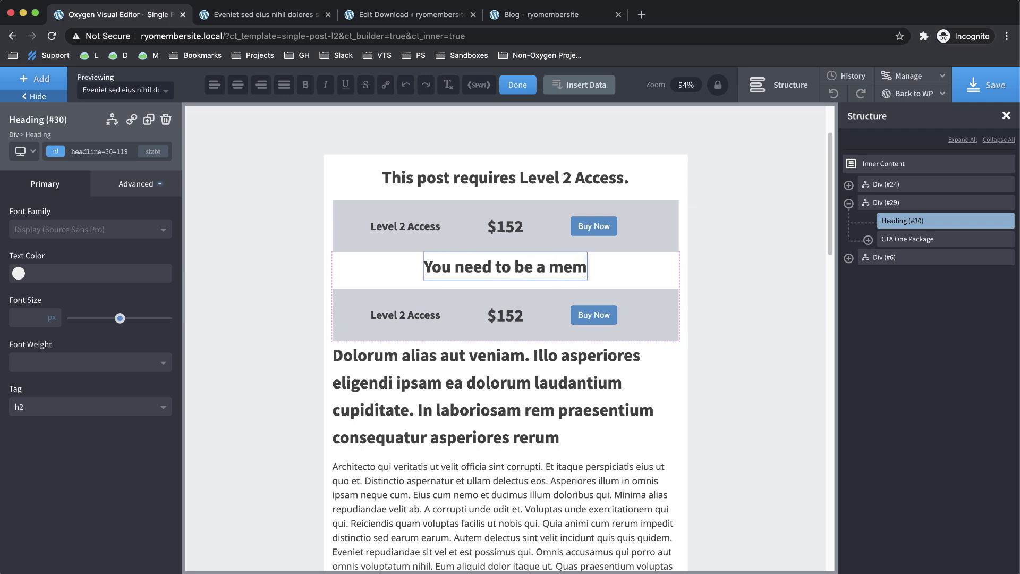
text(ber with leve)
key(BackSpace)
key(BackSpace)
key(BackSpace)
key(BackSpace)
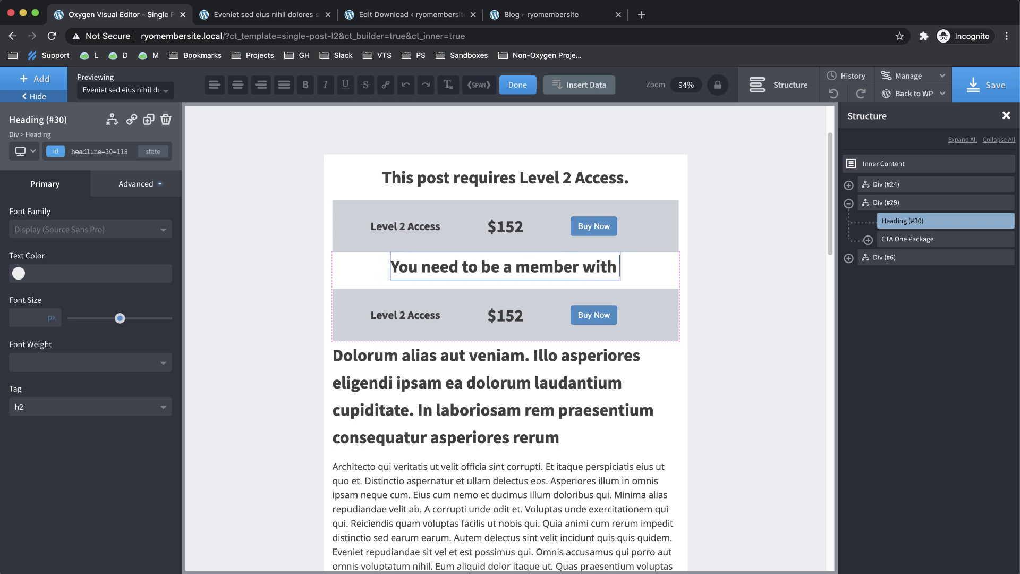
text(Level 2 Access)
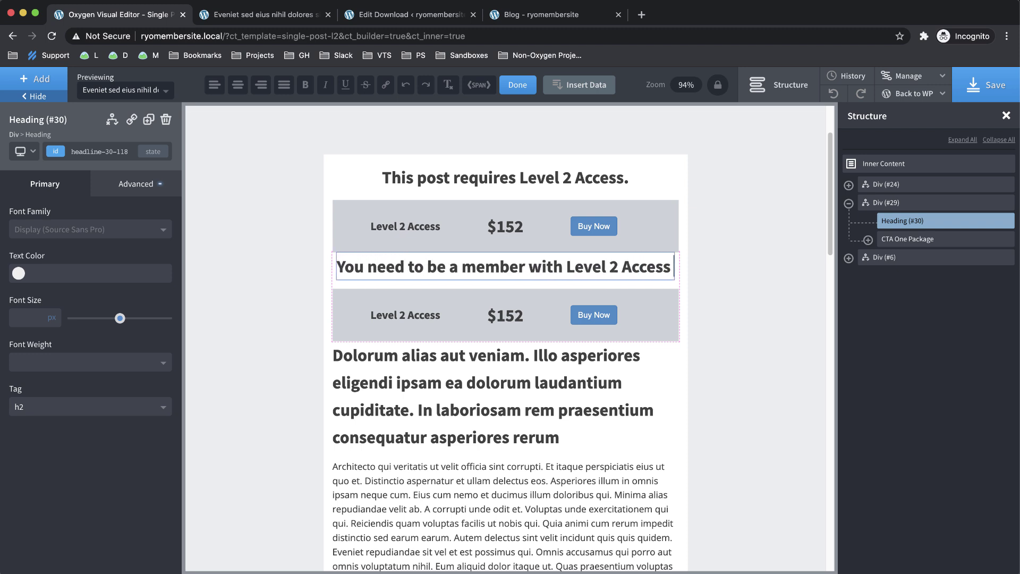
text( to view this post.)
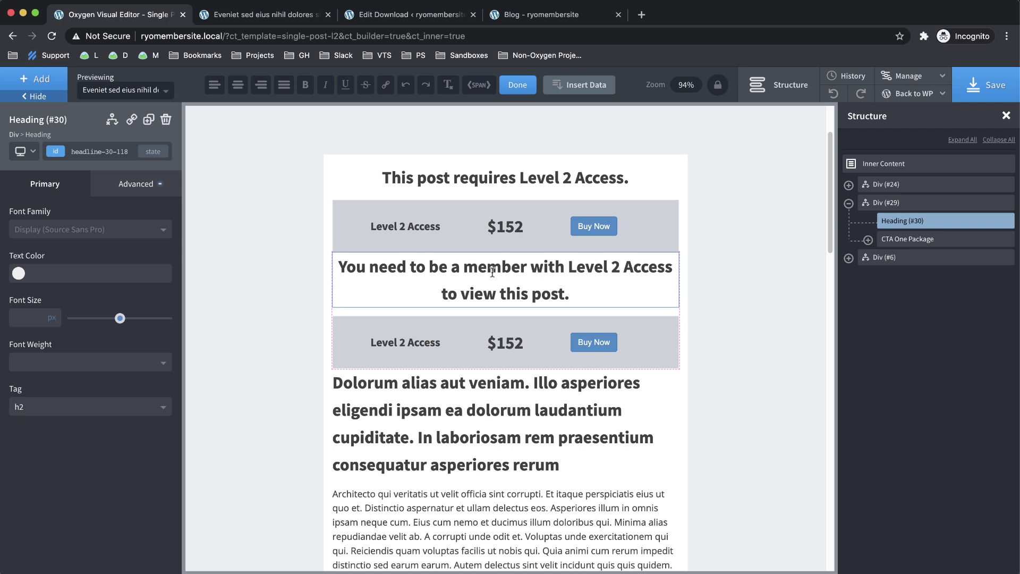
- Relabel the copy's CTA as 'Membership' and select its purchase shortcode
double_click(415, 343)
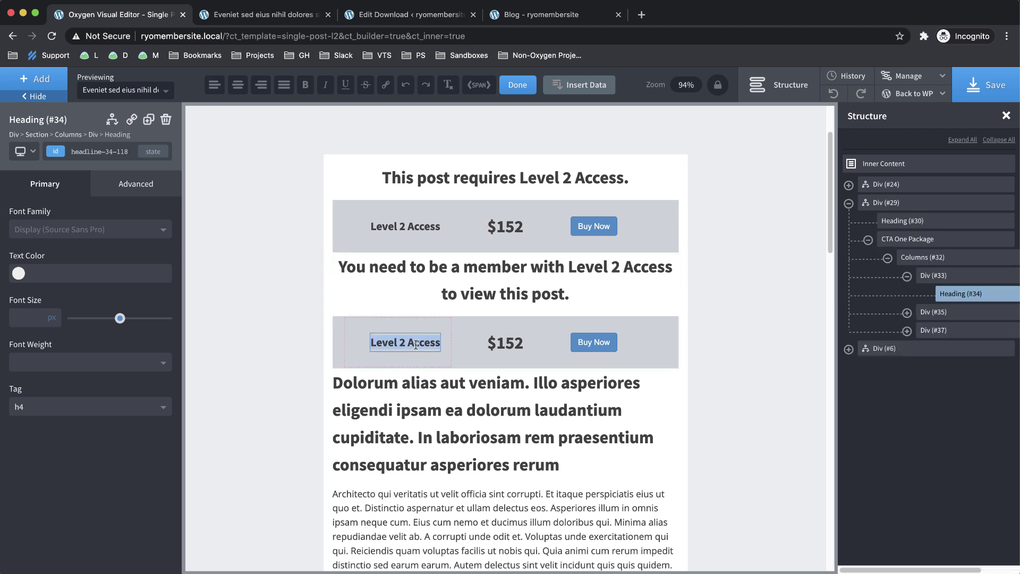
text(Membership)
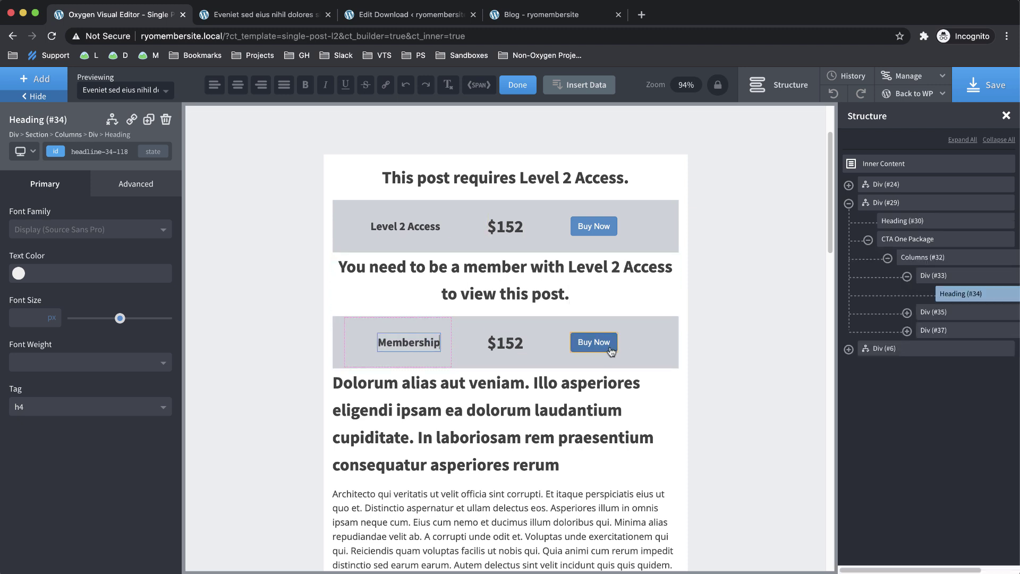
click(611, 351)
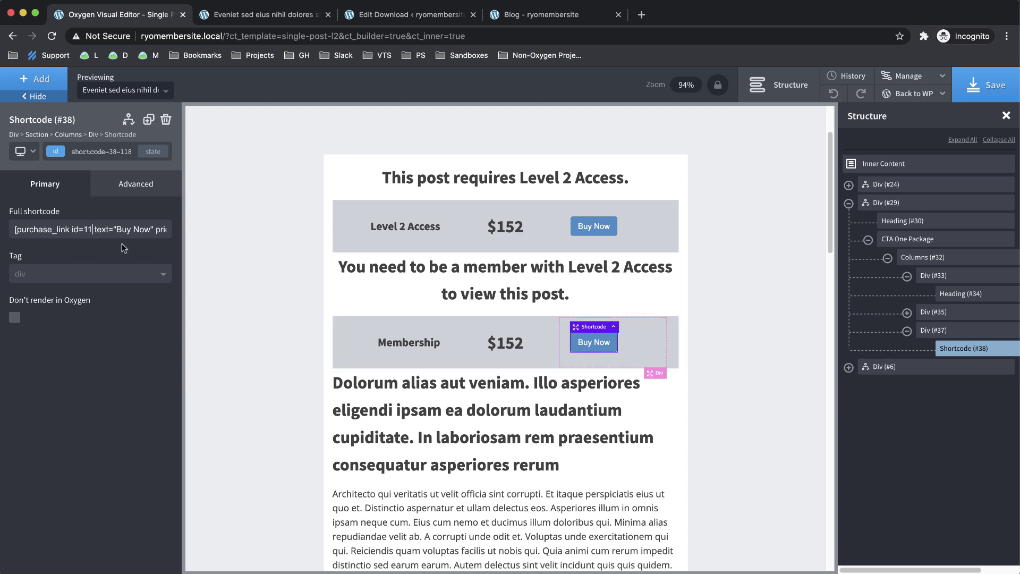
- Change the shortcode id to 110 and set the copy's second condition to 'not subscribed to'
text(0)
click(879, 203)
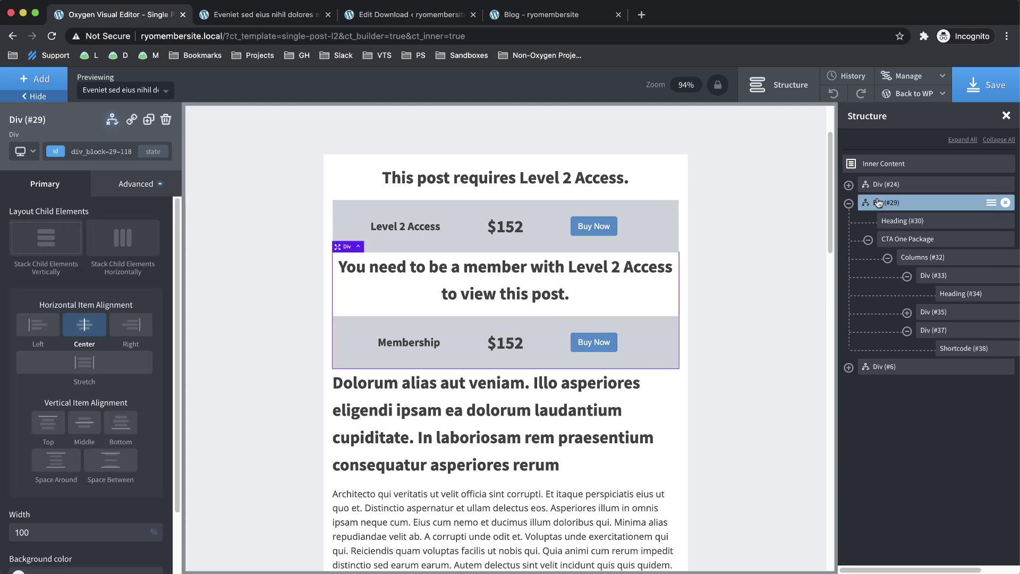
click(112, 119)
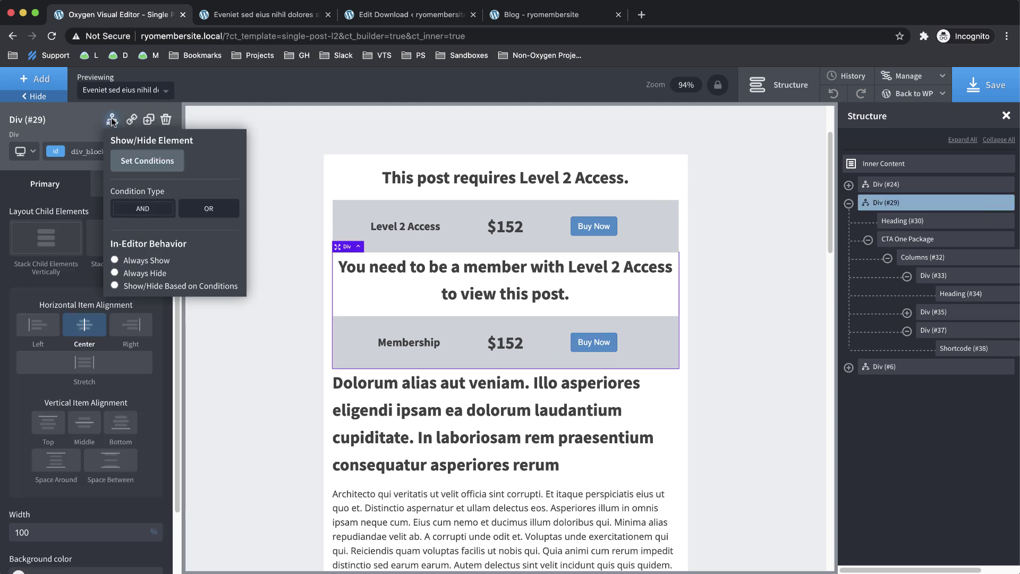
click(136, 160)
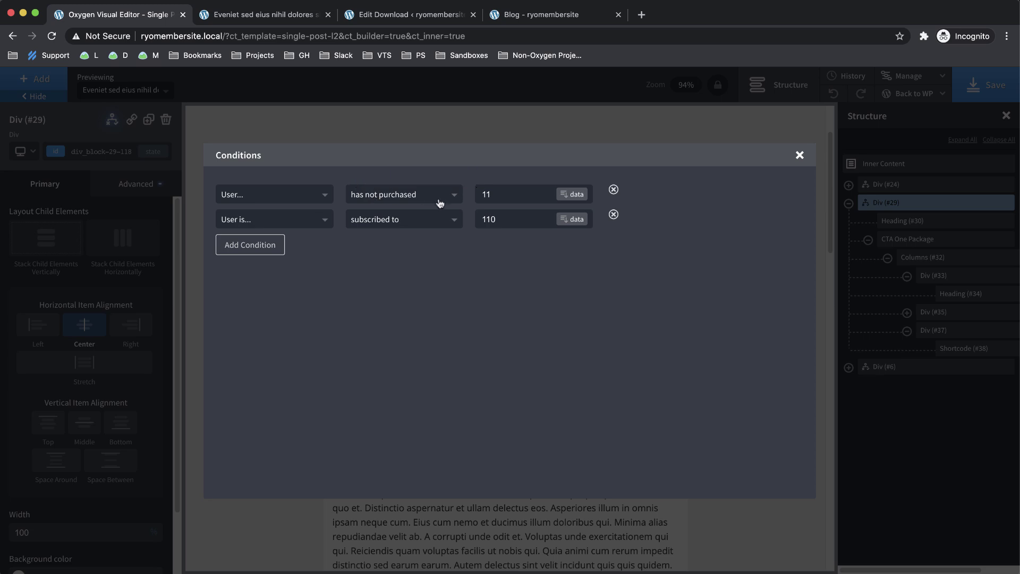
click(407, 227)
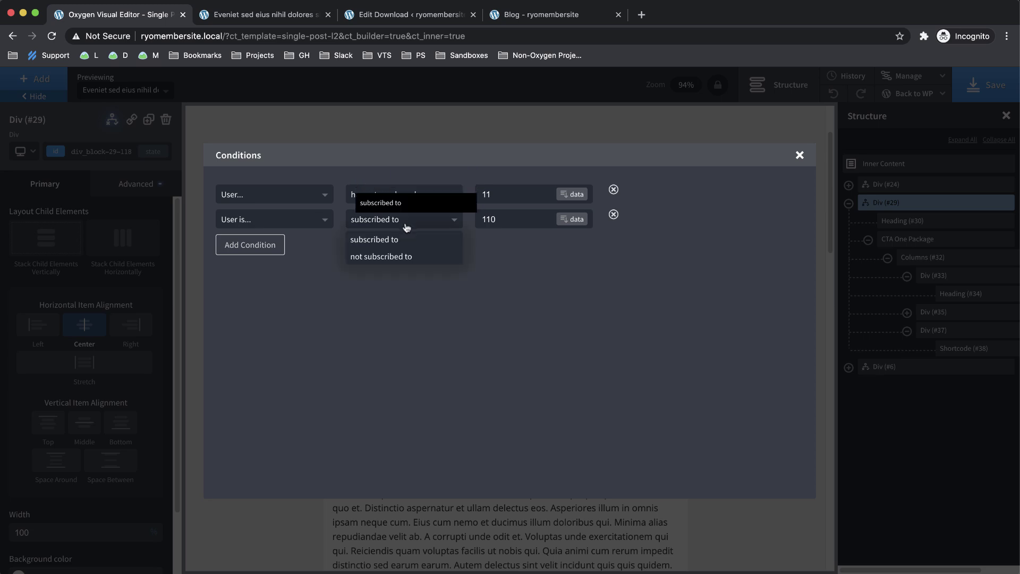
click(402, 257)
click(800, 154)
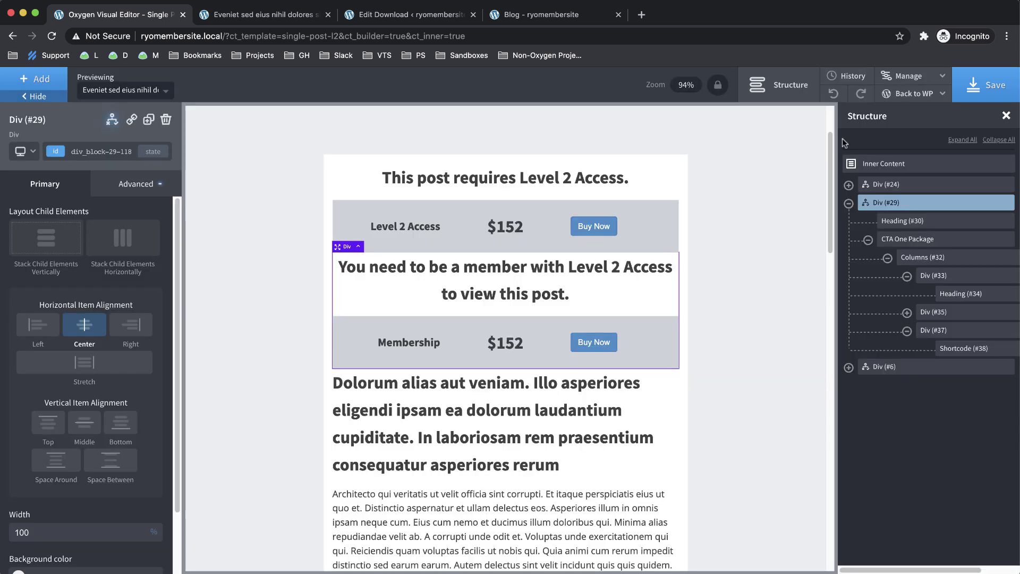
- Save the template and reload the live post page
click(1001, 93)
click(256, 15)
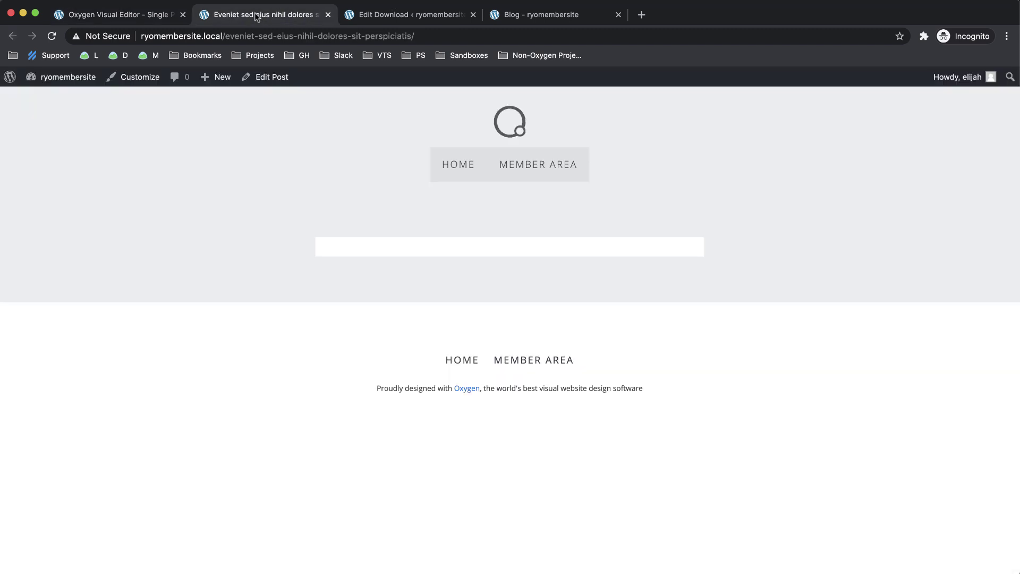
click(51, 35)
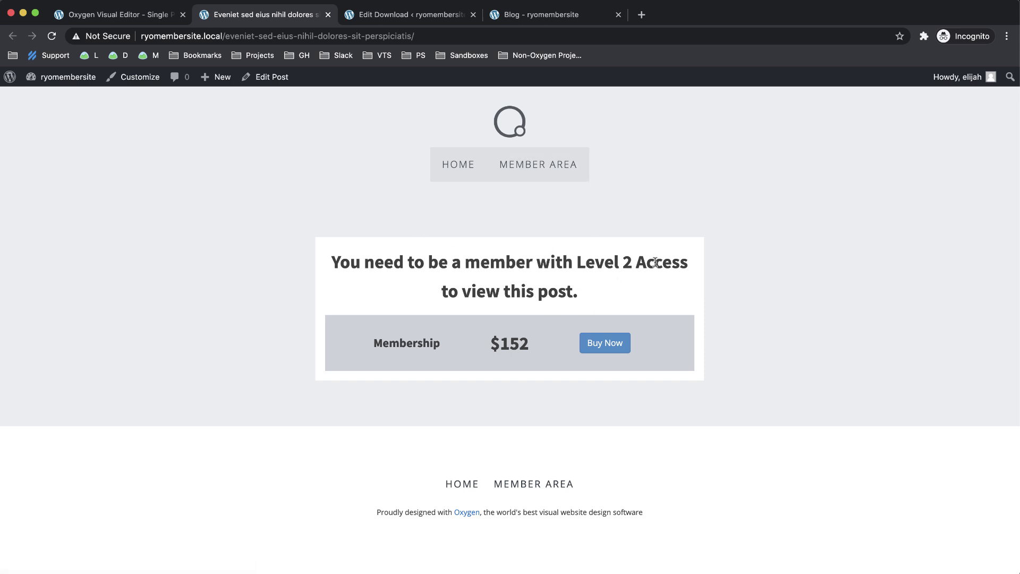
- Buy the Monthly Membership for $0.00 via Free Download checkout, then go to Member Area
click(606, 348)
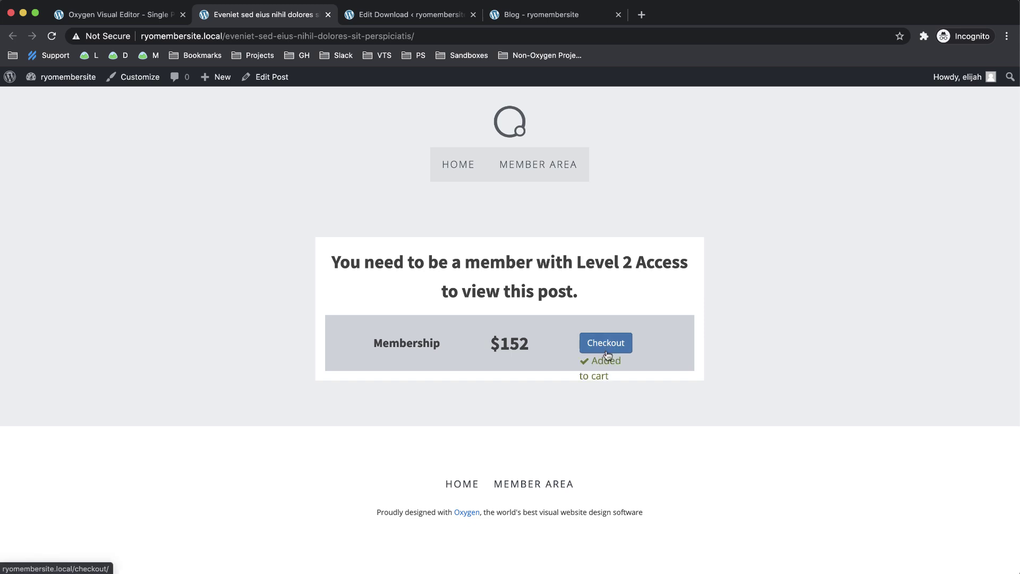
click(606, 345)
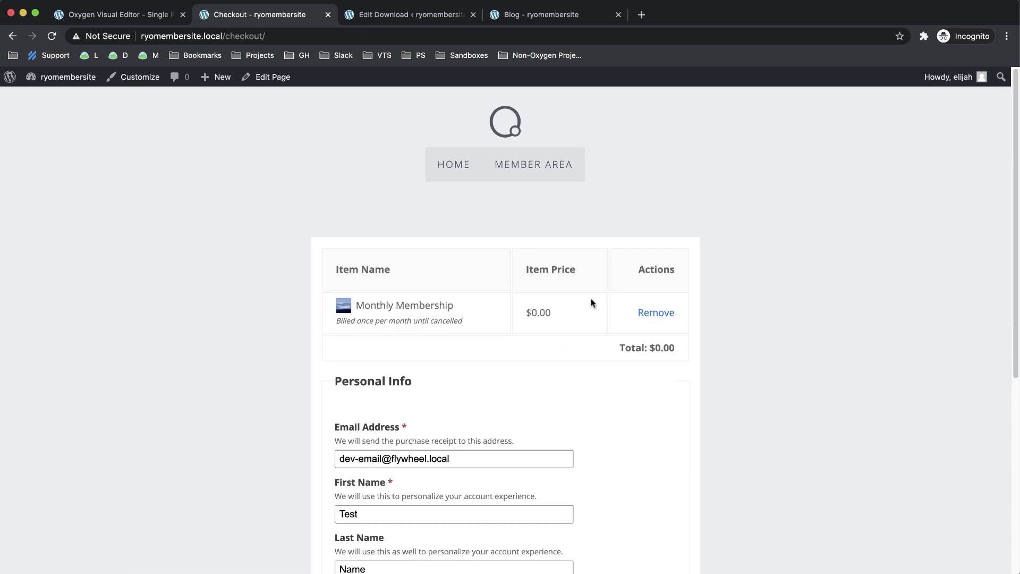
scroll(591, 303, down, 6)
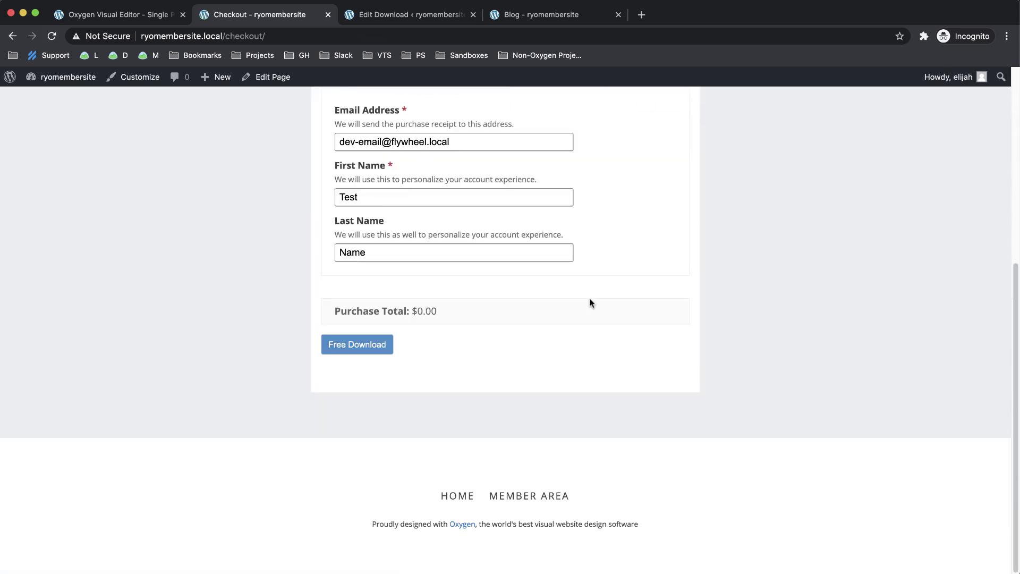
click(353, 350)
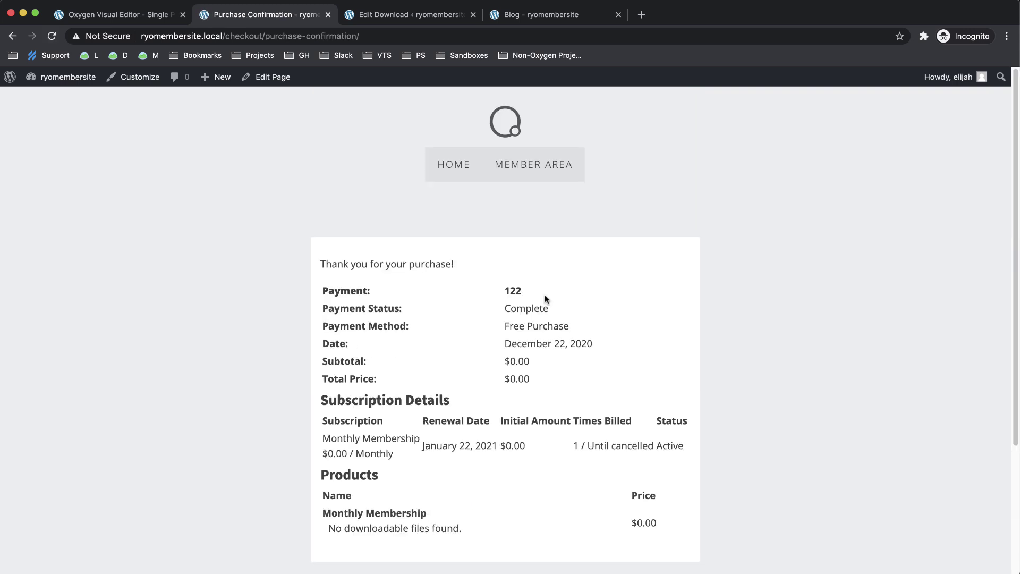
click(530, 169)
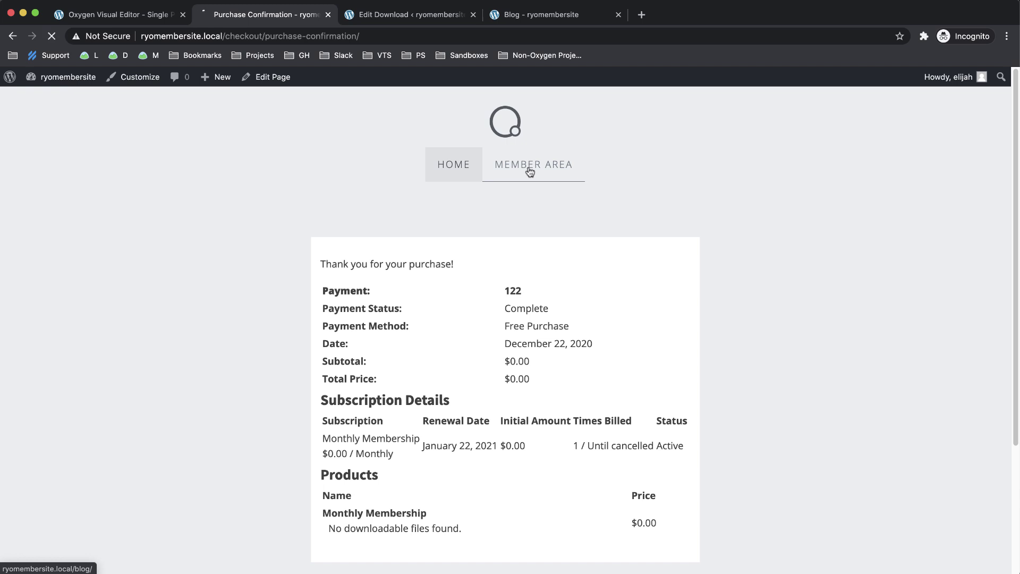
- Open the first blog post and buy Level 2 Access for free at checkout
click(390, 300)
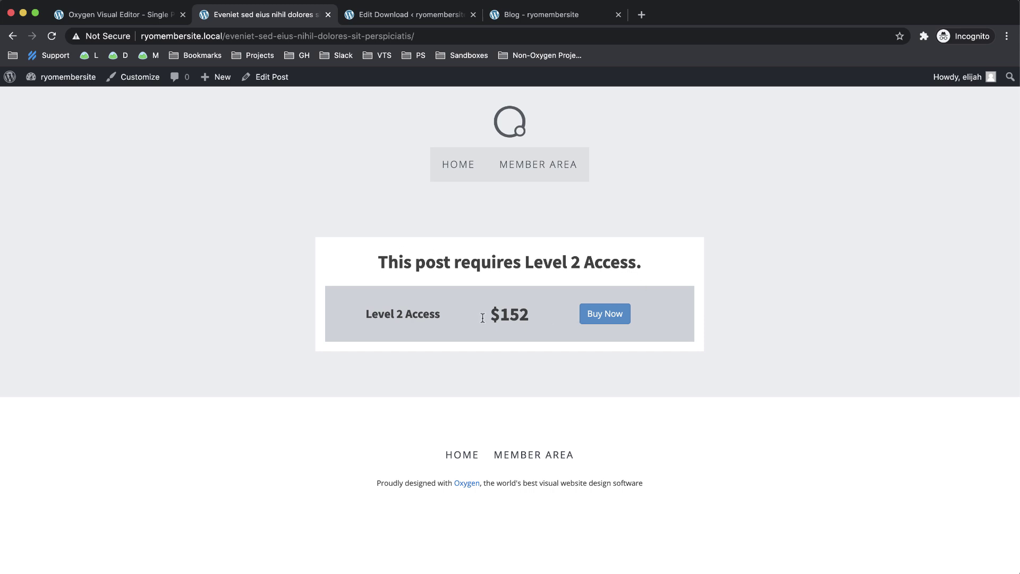
click(623, 318)
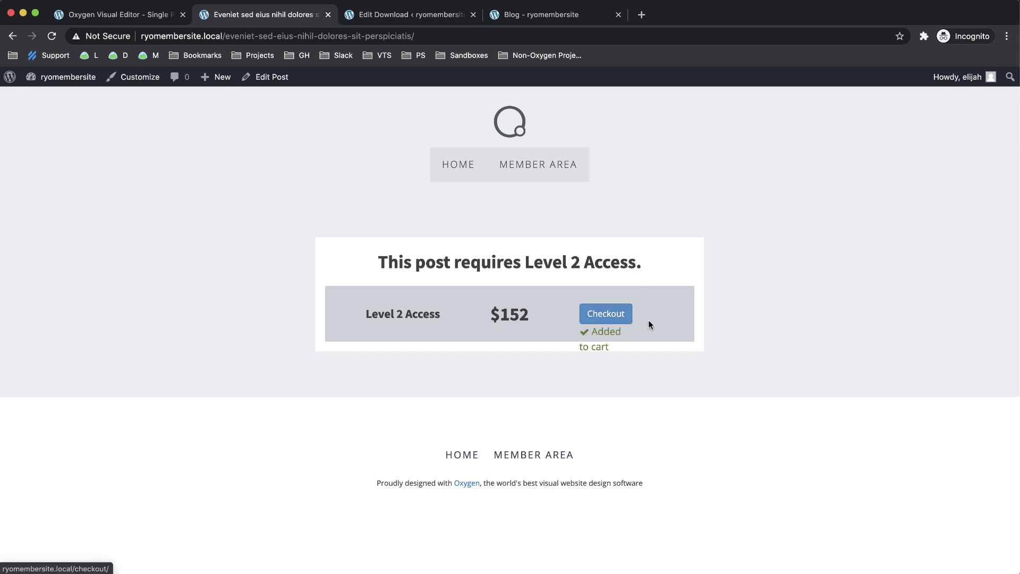
click(623, 314)
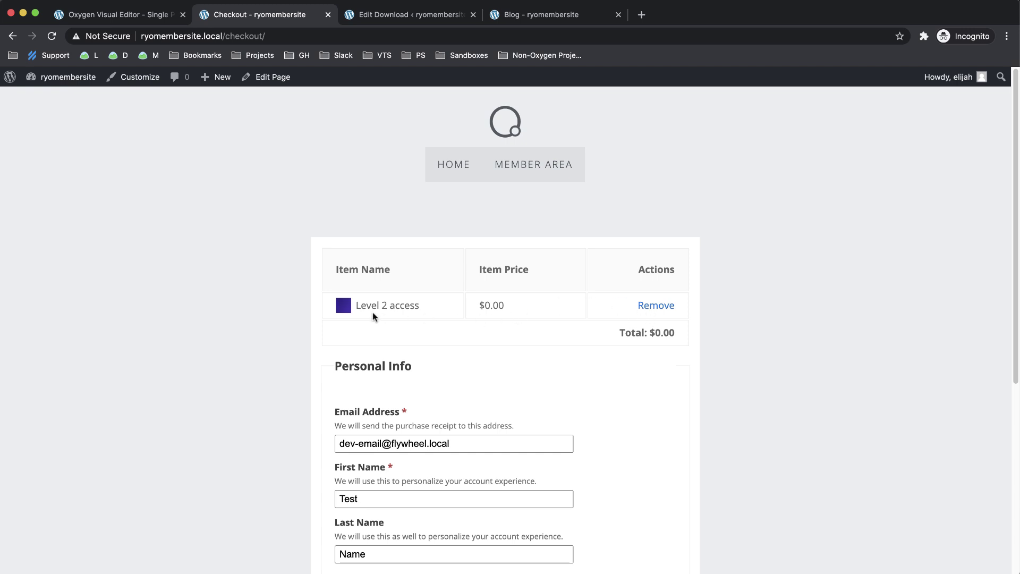
scroll(543, 319, down, 6)
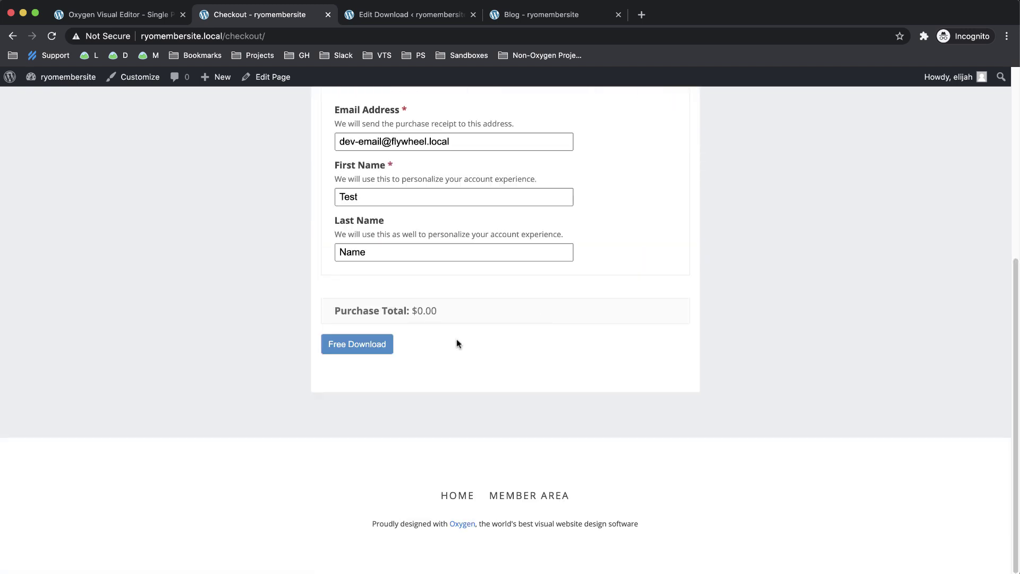
click(366, 343)
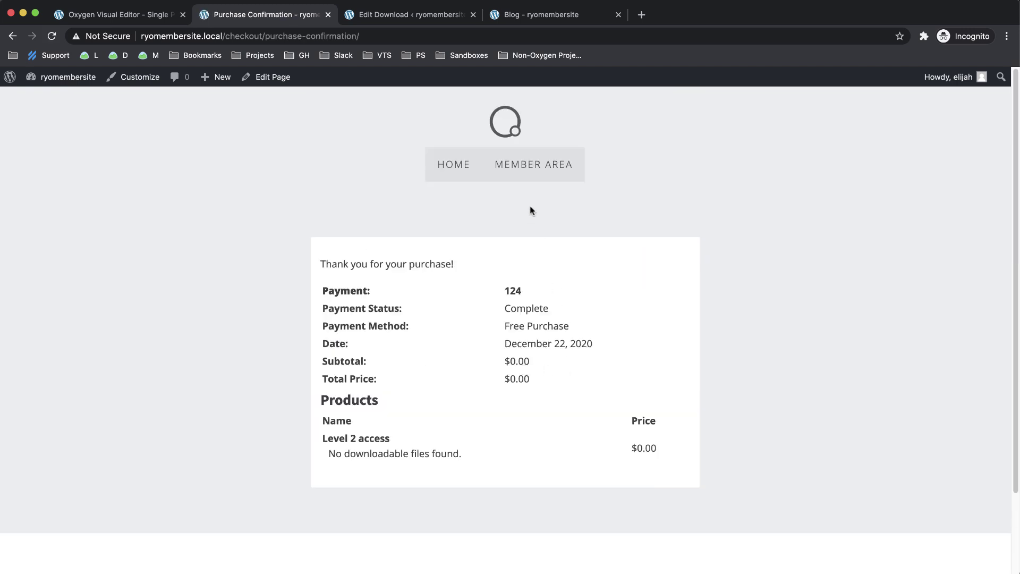
- Open the Level 2 post from Member Area to confirm its full content shows
click(529, 170)
click(422, 298)
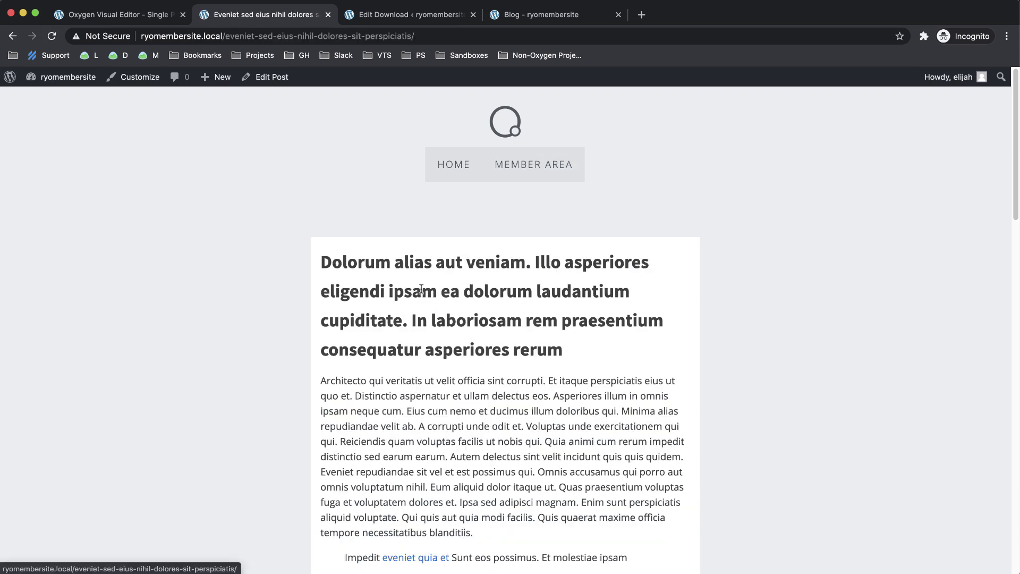
scroll(616, 273, down, 7)
scroll(617, 273, up, 7)
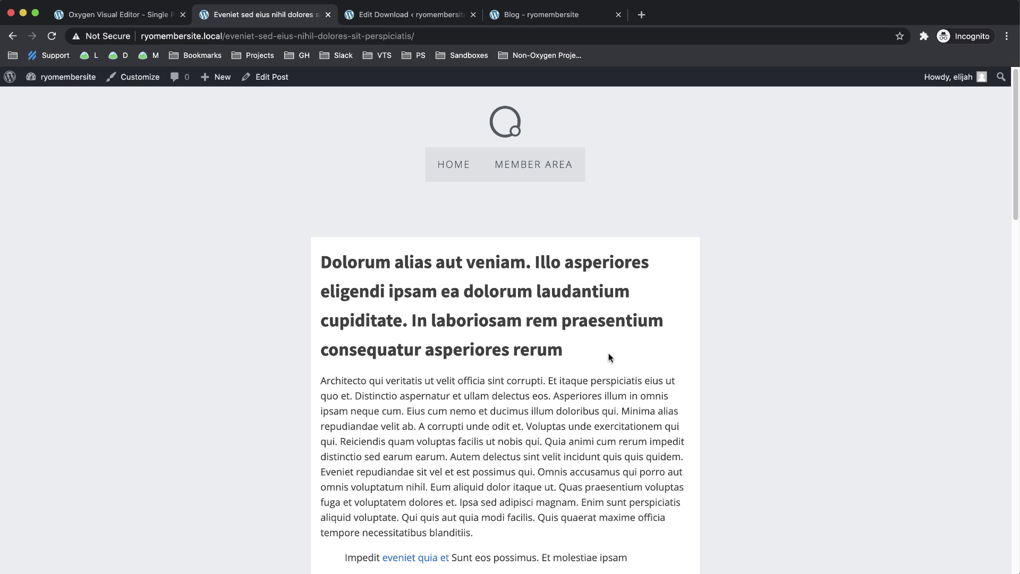
- Back in the Oxygen editor, collapse the Div (#29) branch and select the Level 2 Access Div (#24)
click(158, 8)
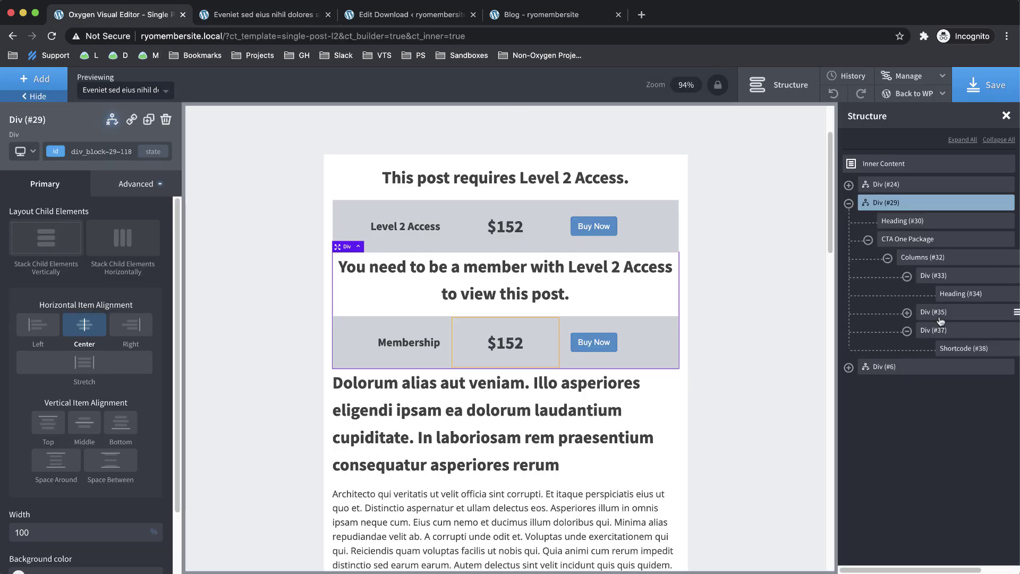
click(849, 203)
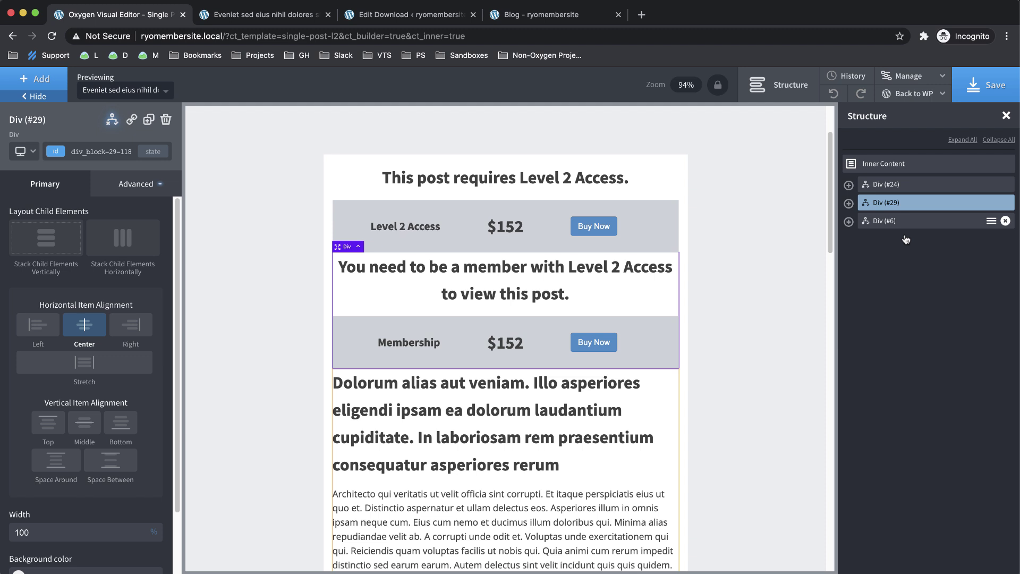
click(886, 186)
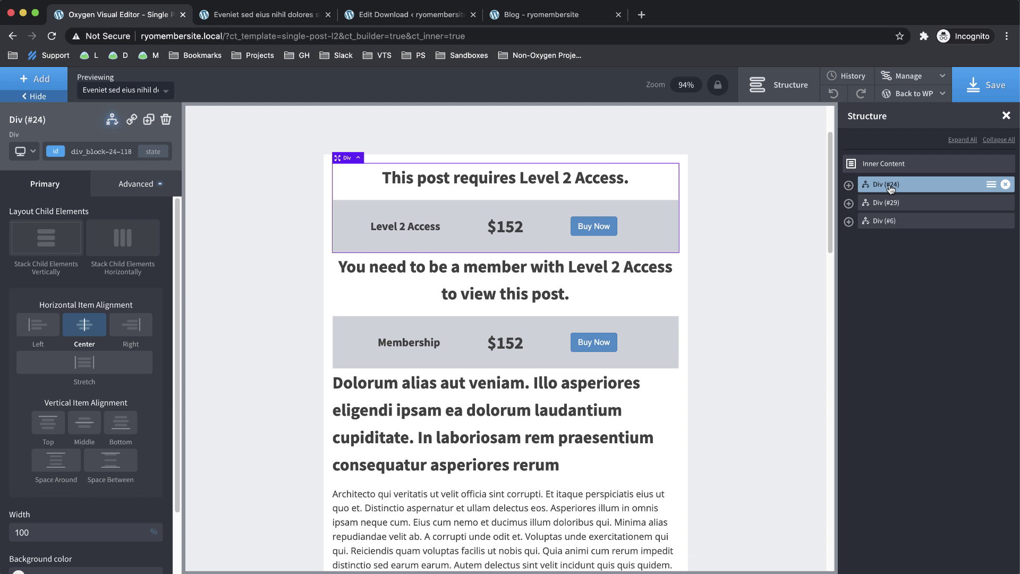
- Open the home page 'The best membership ever.' and scroll through the Showcase section and back up
click(300, 20)
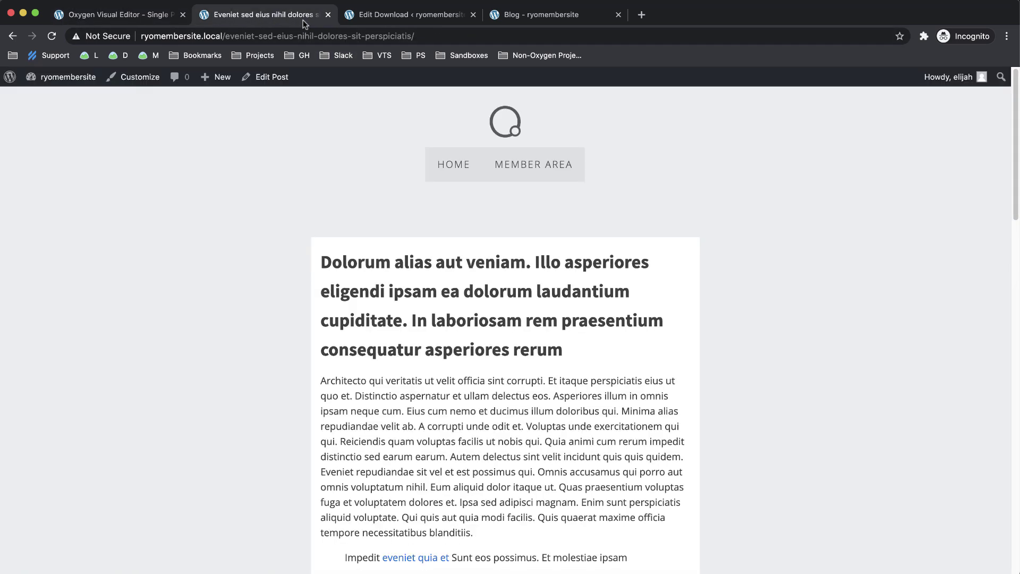
click(476, 164)
scroll(739, 292, down, 4)
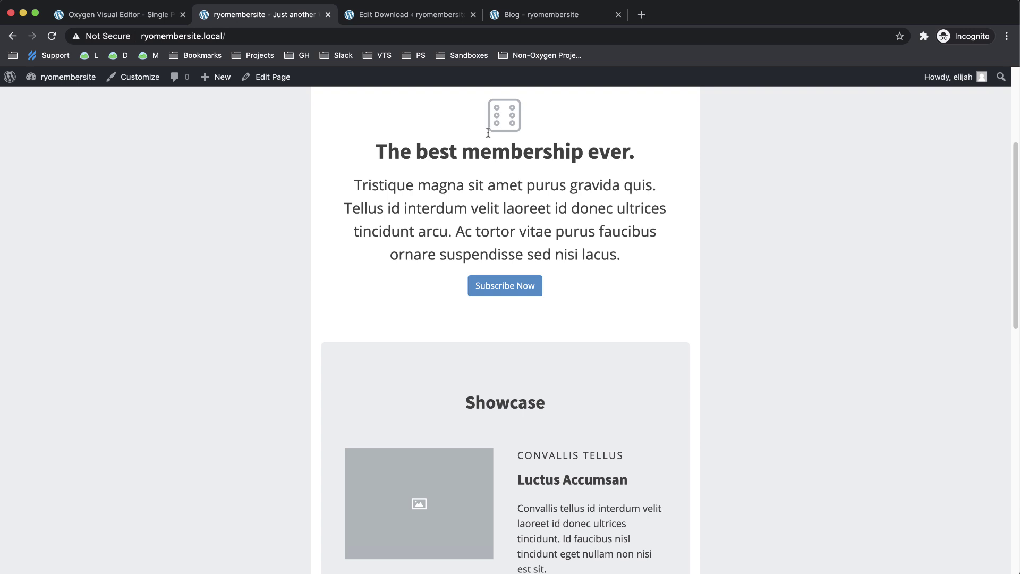
scroll(678, 272, down, 3)
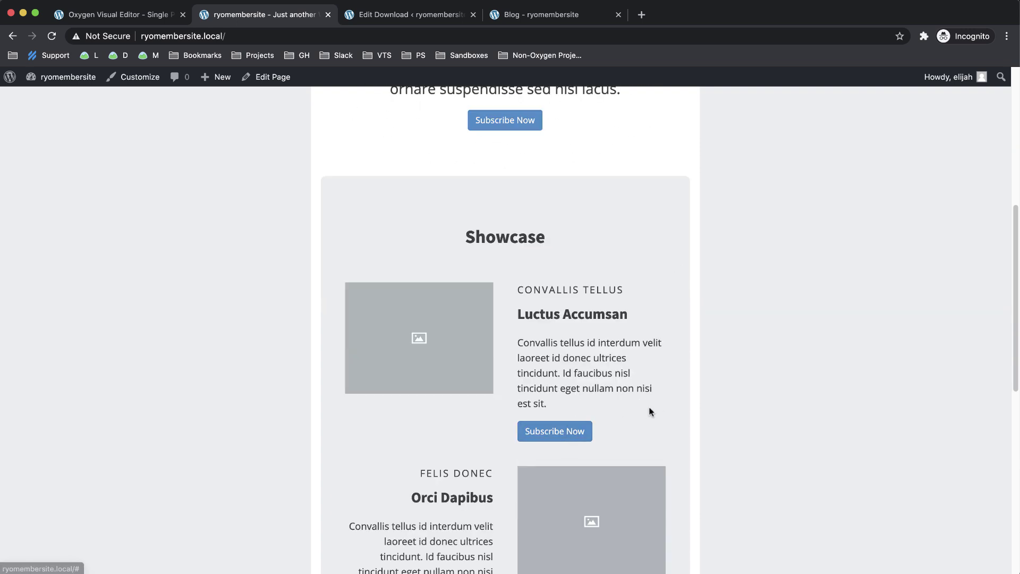
scroll(664, 402, down, 4)
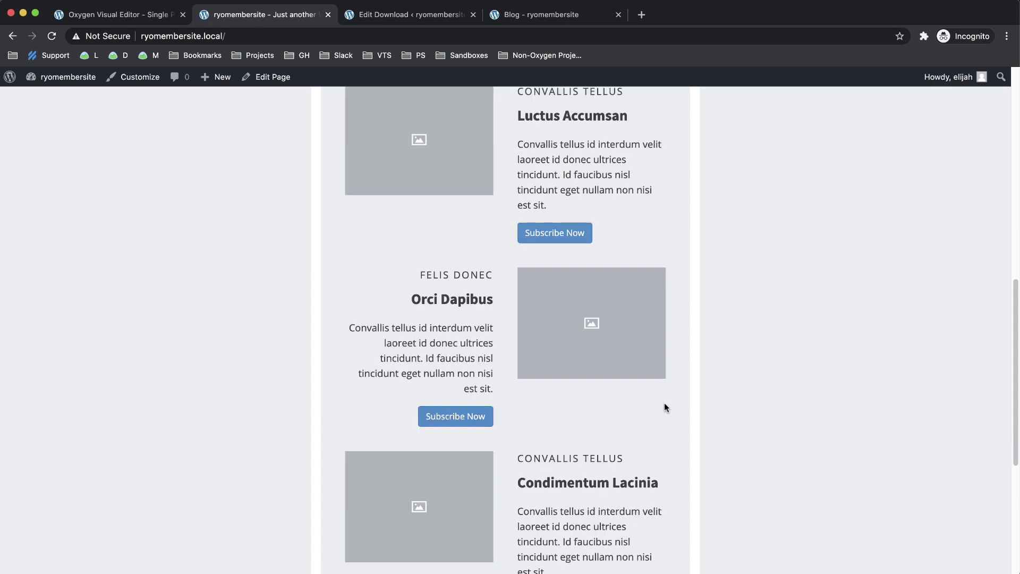
scroll(664, 404, up, 9)
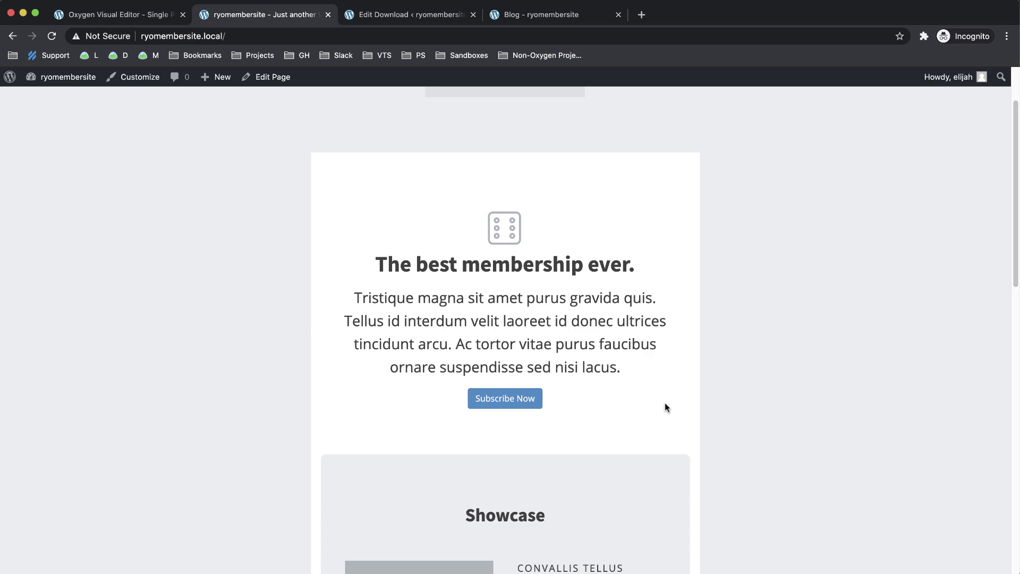
scroll(665, 408, up, 2)
- Leave Oxygen Builder for the template's WordPress admin page and close the home, Edit Download and Blog tabs
click(158, 18)
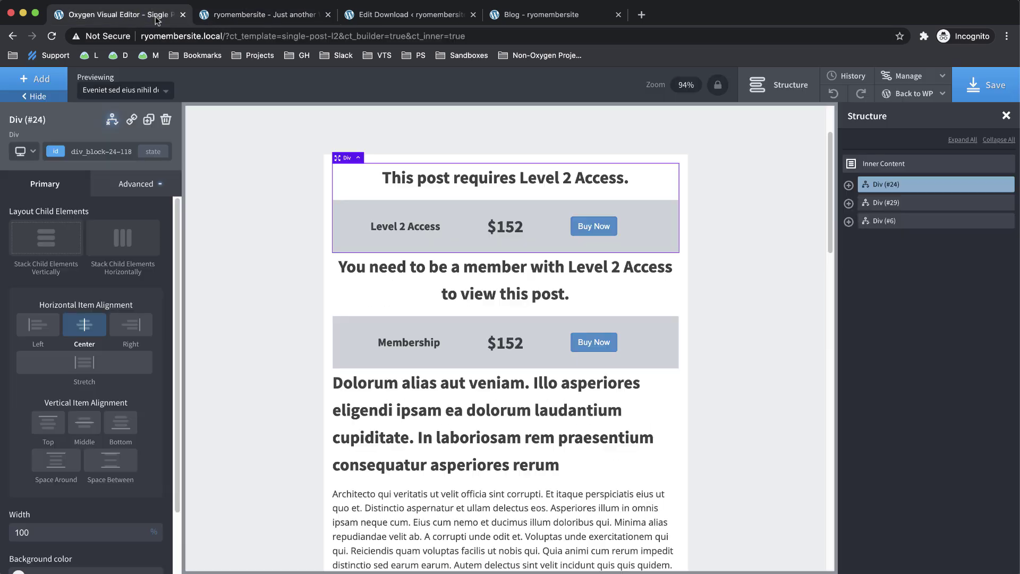
click(939, 95)
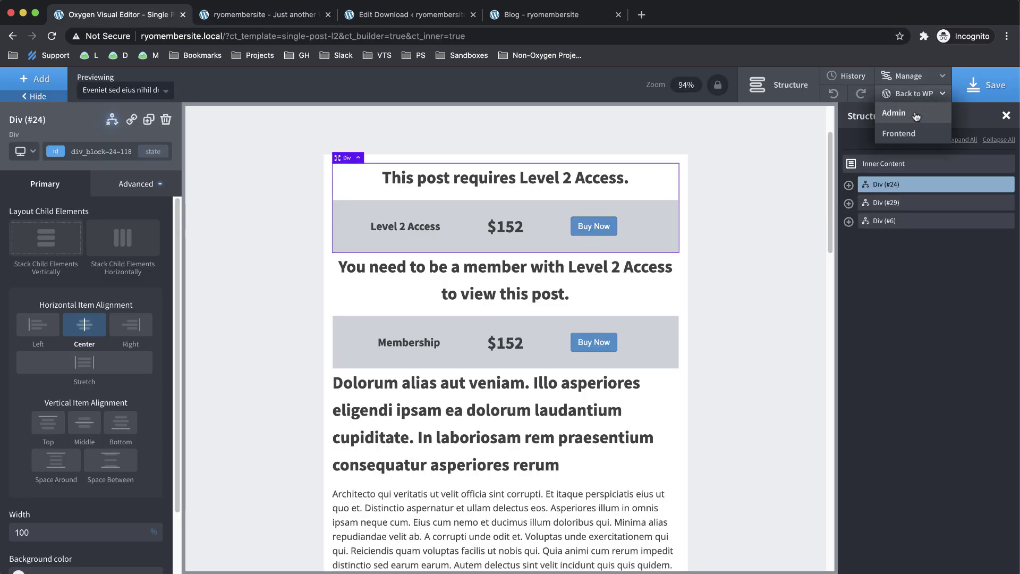
click(916, 116)
click(328, 15)
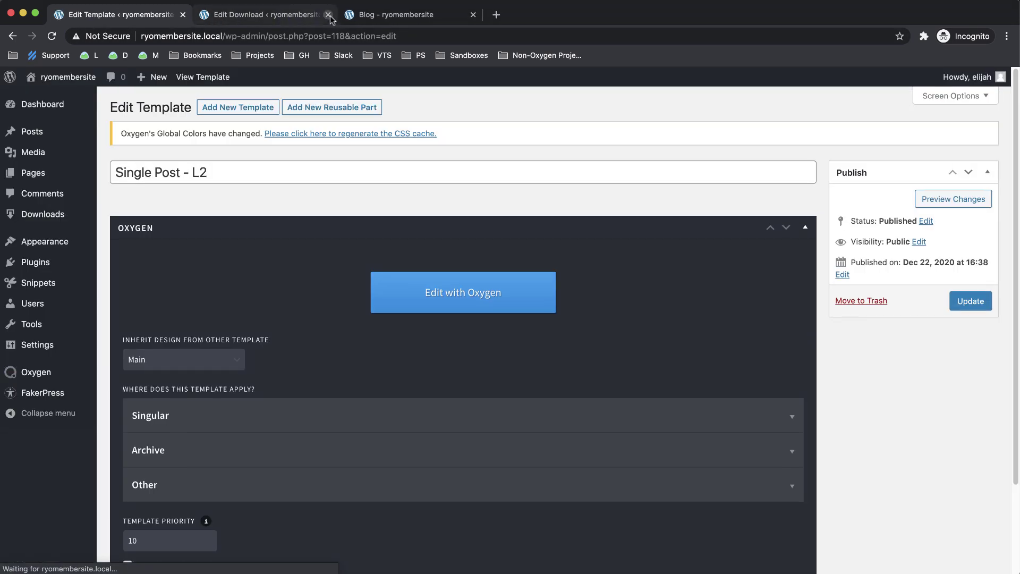
click(328, 15)
click(328, 15)
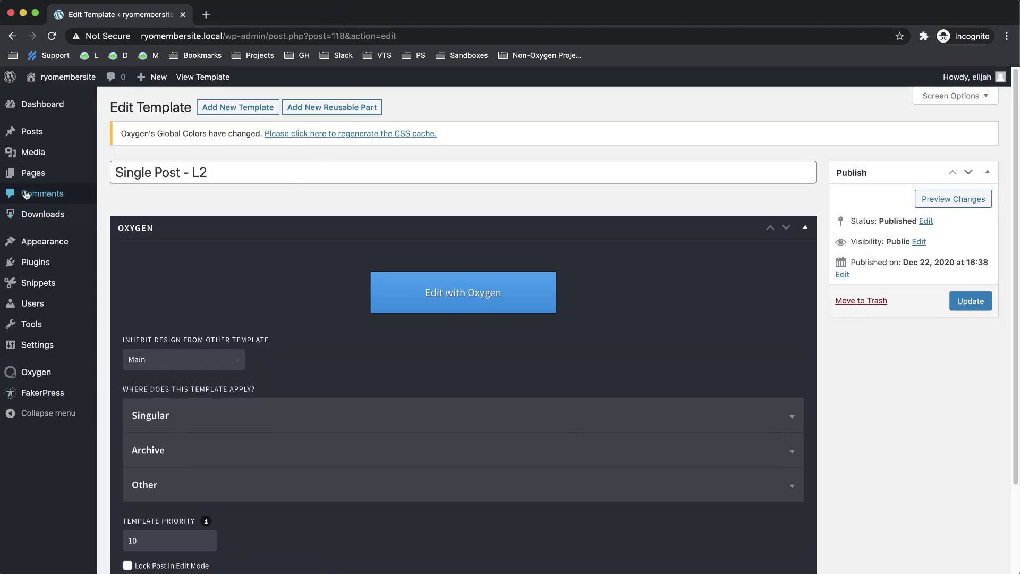
- Open the post 'Dicta est laboriosam dolores qui' from All Posts in the block editor
mouse_move(31, 176)
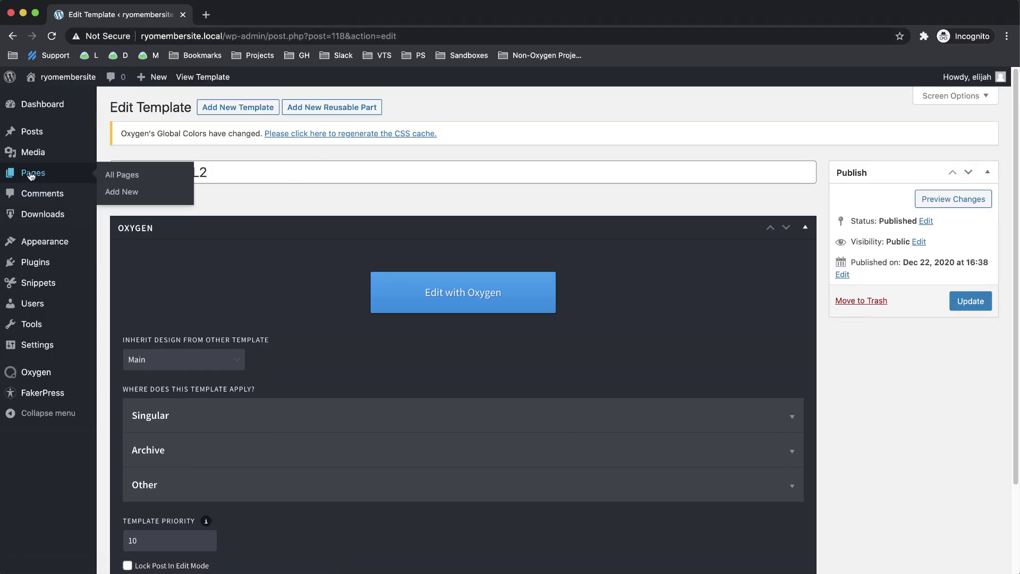
click(31, 131)
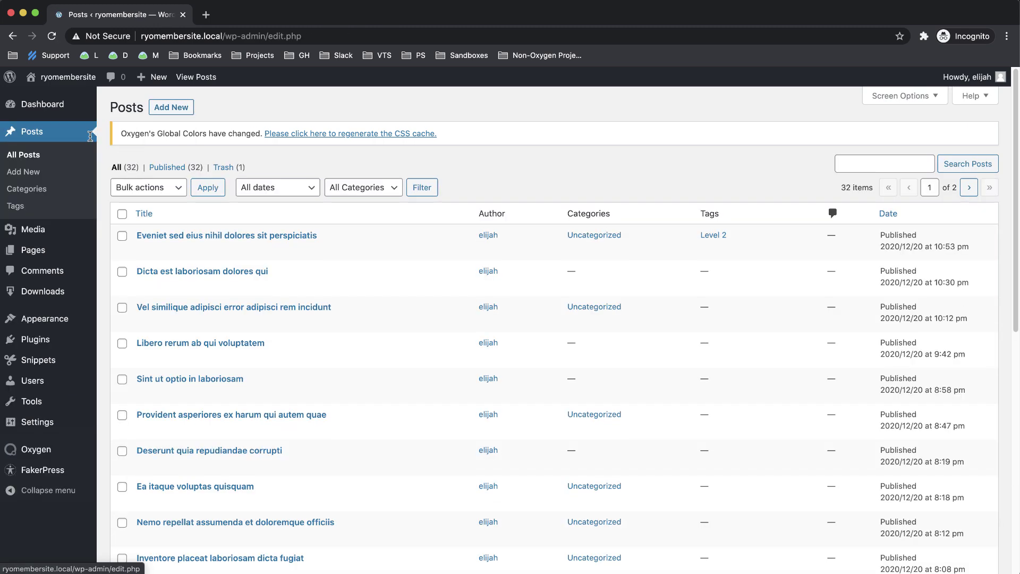
click(203, 272)
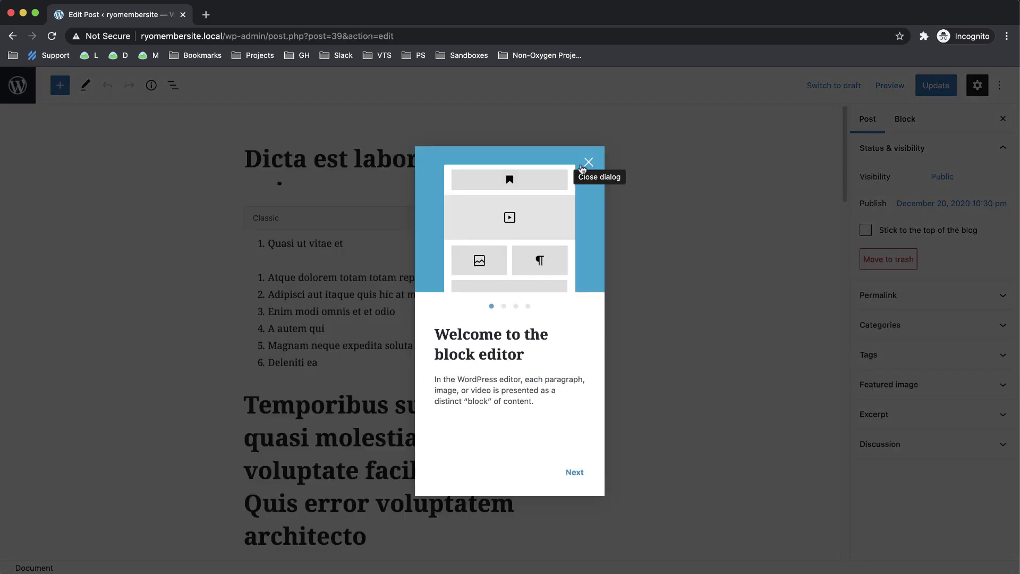
click(586, 164)
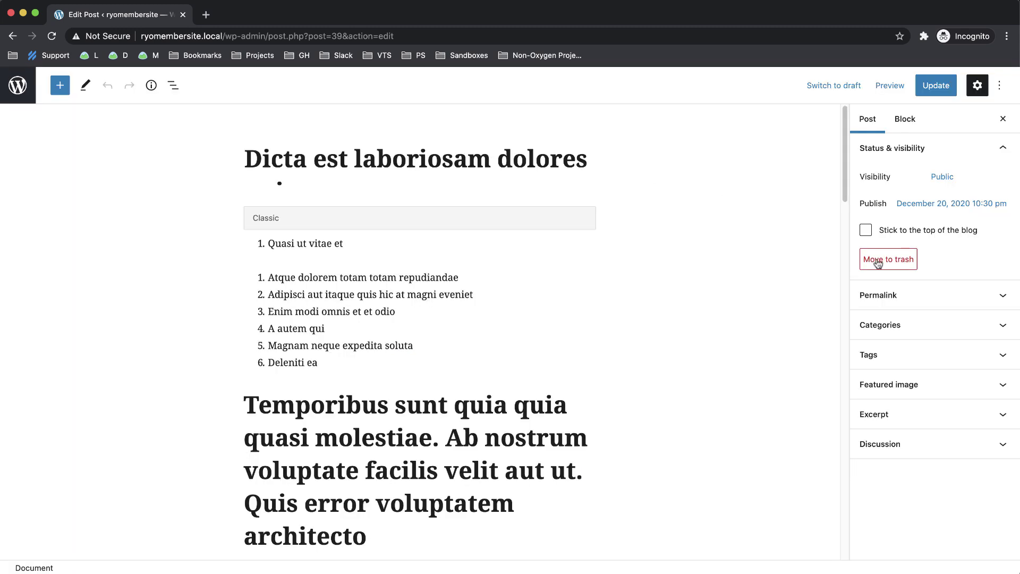
- Add the Level 2 tag to the post, update it, and return to the posts list
click(905, 365)
click(895, 394)
text(Level 2)
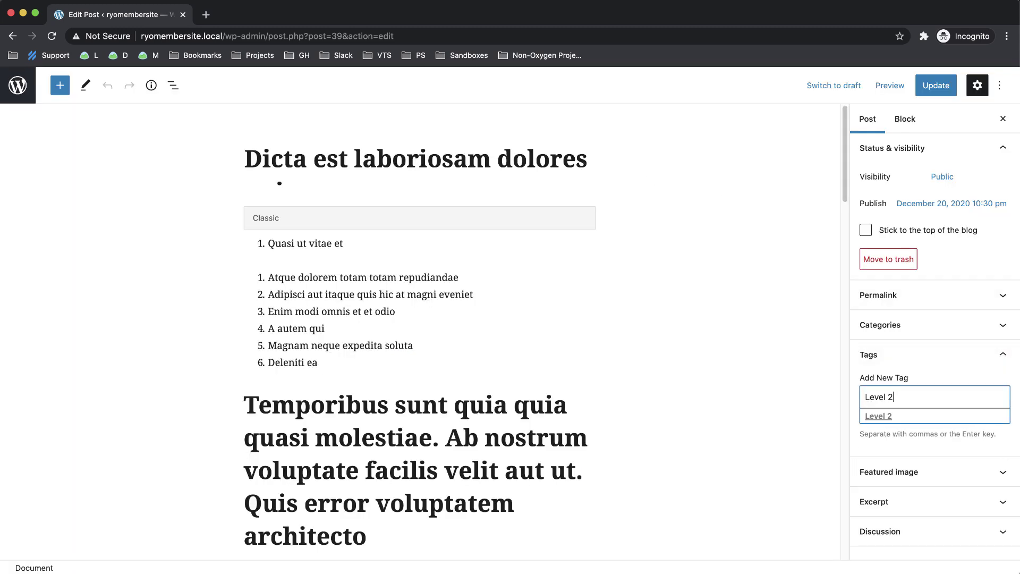
key(Down)
key(Return)
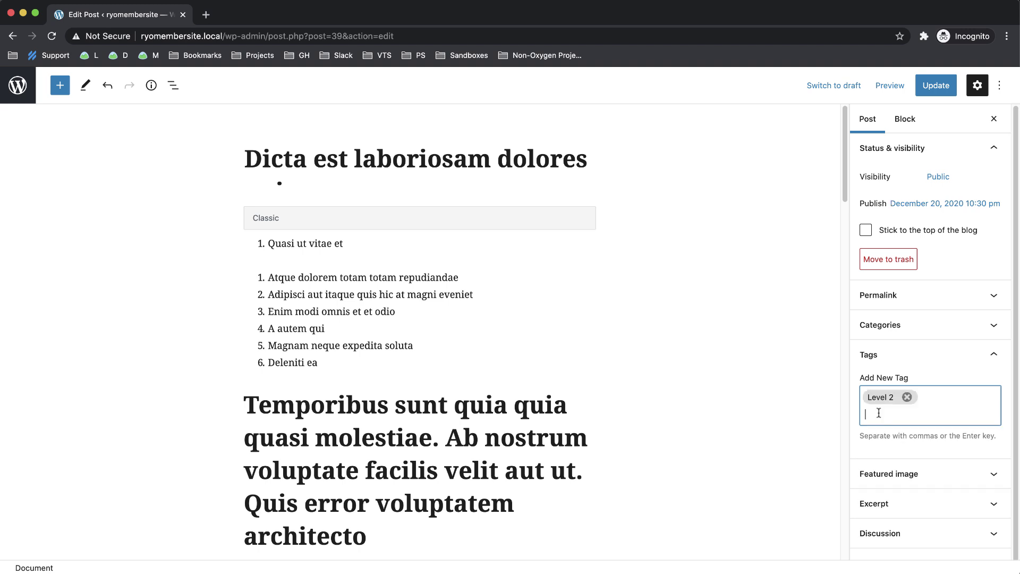
click(935, 85)
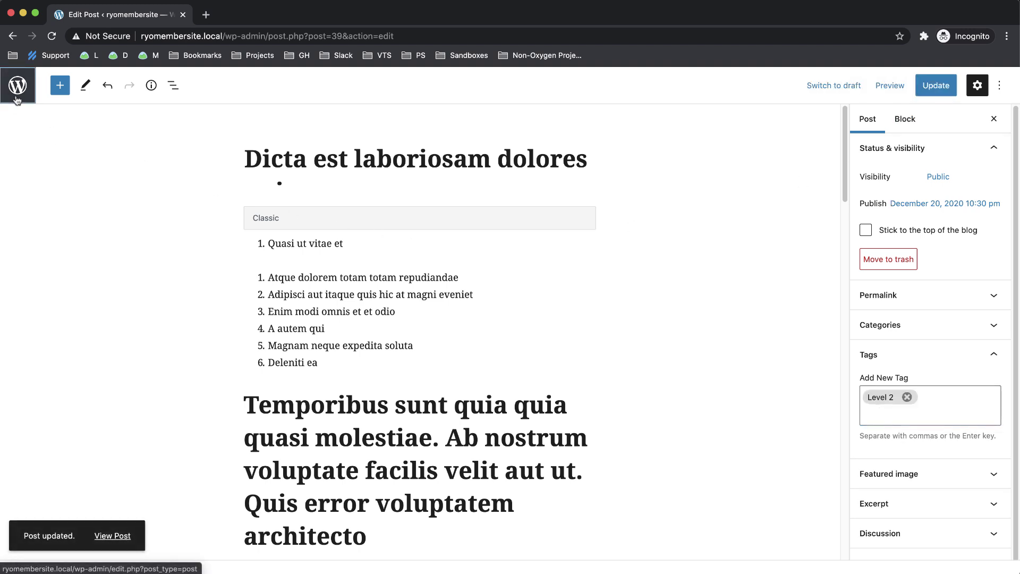
click(17, 100)
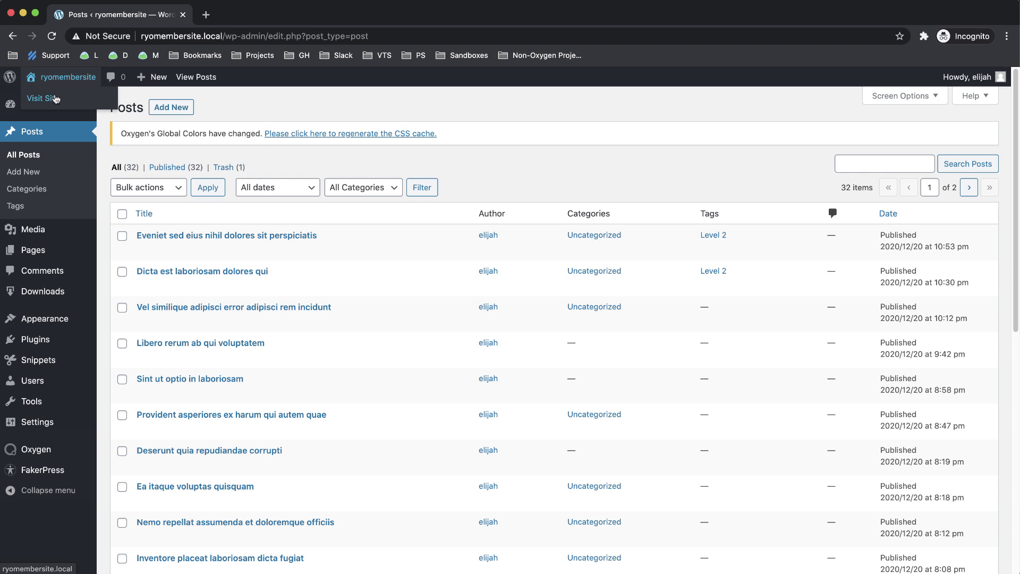
- Visit the site's front page from the admin bar
click(56, 100)
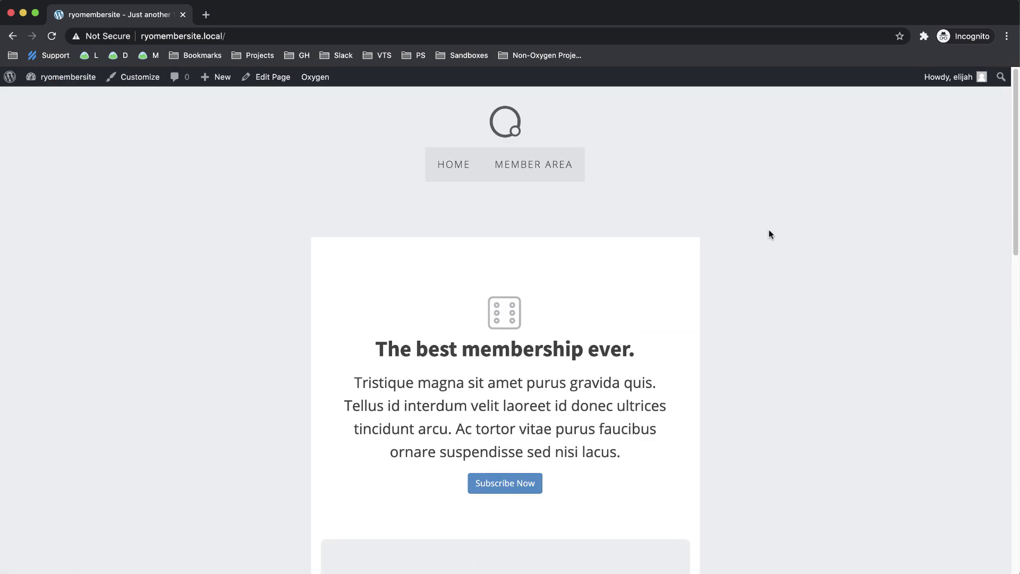